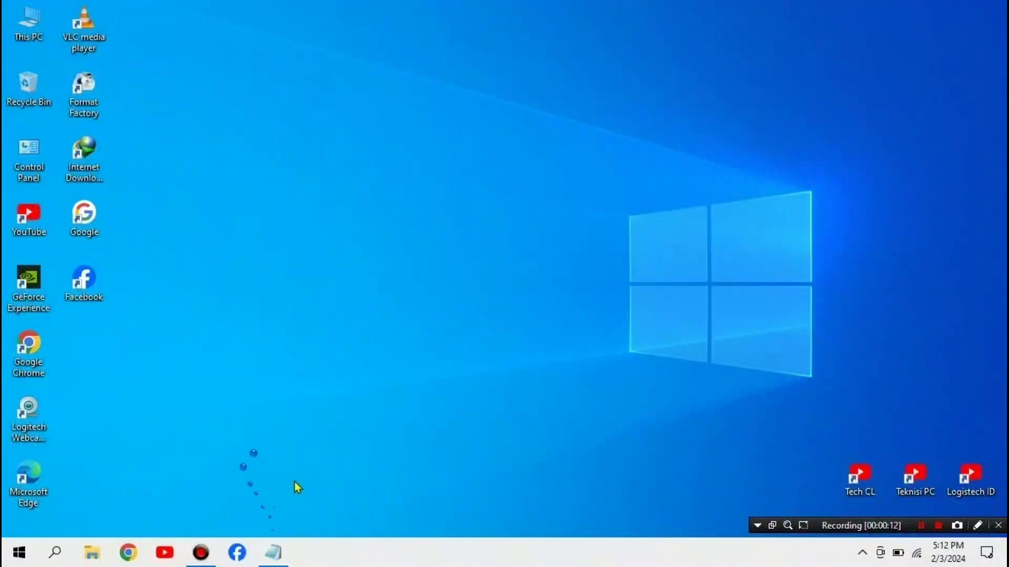
Step: Locate the WSA zip archive in Downloads, then close File Explorer
key("super+e")
left_click(62, 121)
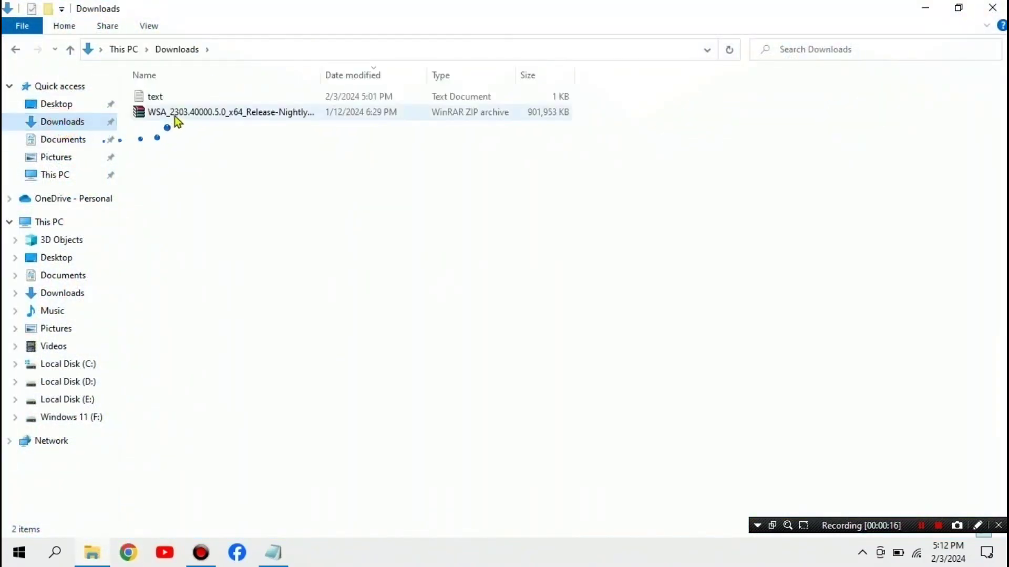
left_click(175, 116)
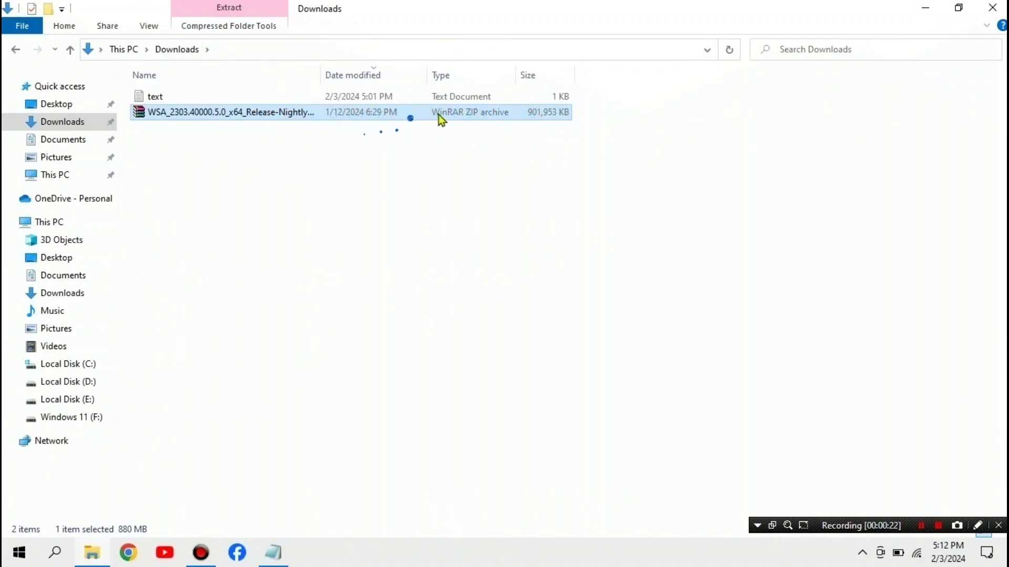
left_click(992, 8)
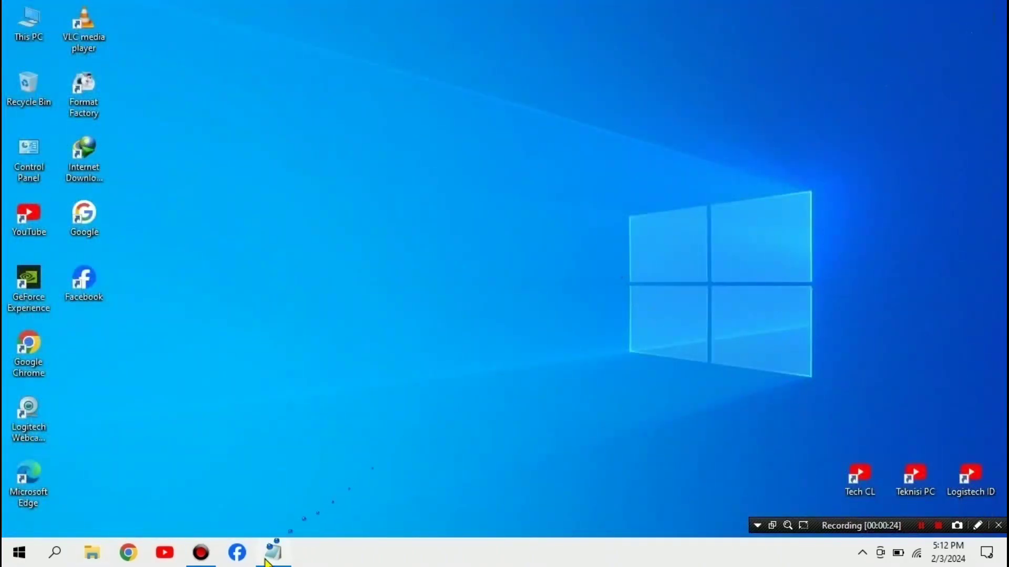
Step: Select the GitHub link in the notes, then minimise the notes window
left_click(272, 552)
left_click(104, 78)
left_click_drag(286, 80, 34, 118)
left_click(140, 126)
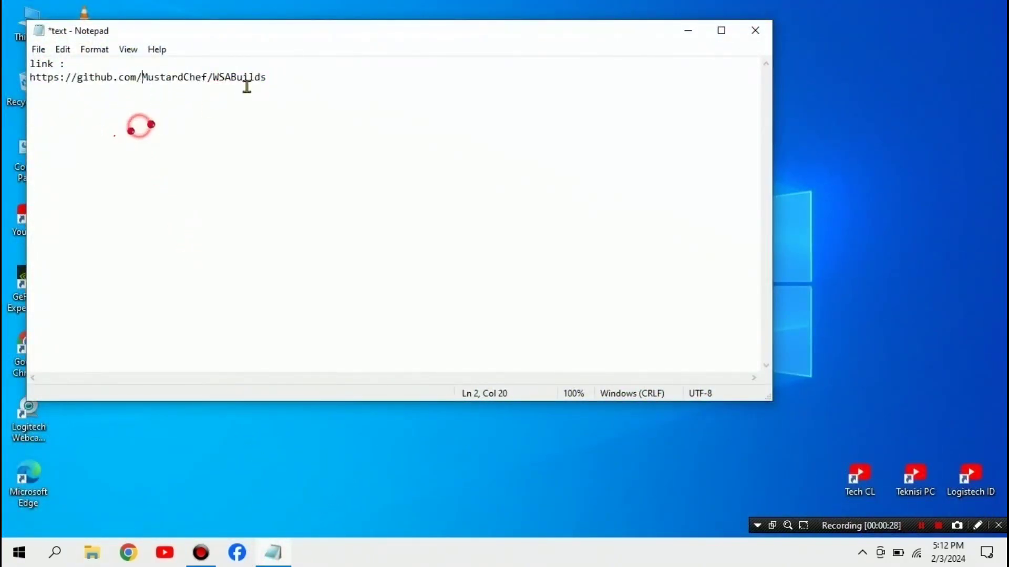
left_click(688, 30)
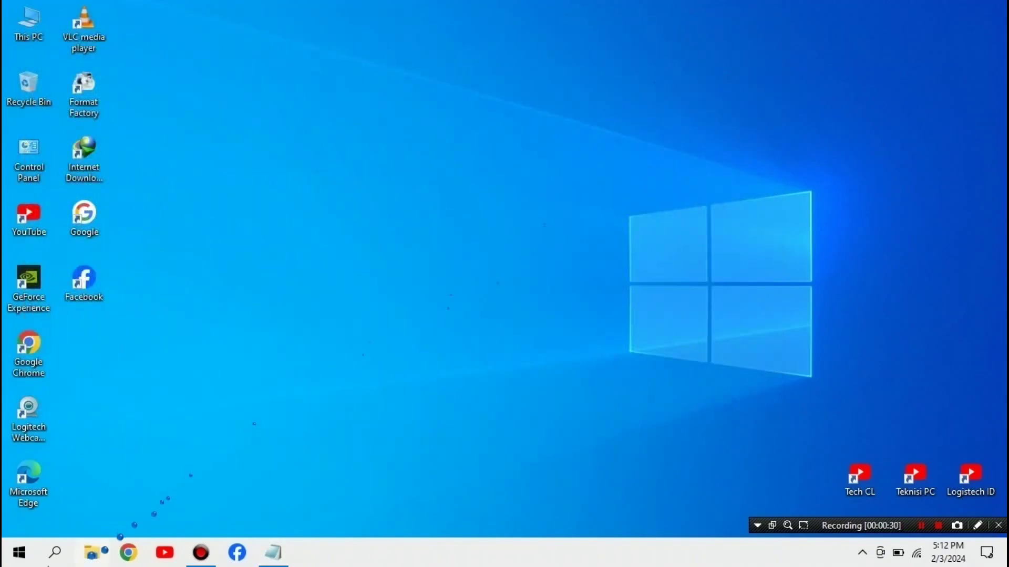
Step: Search 'feature', open Windows Features, and enable Virtual Machine Platform with OK
left_click(57, 553)
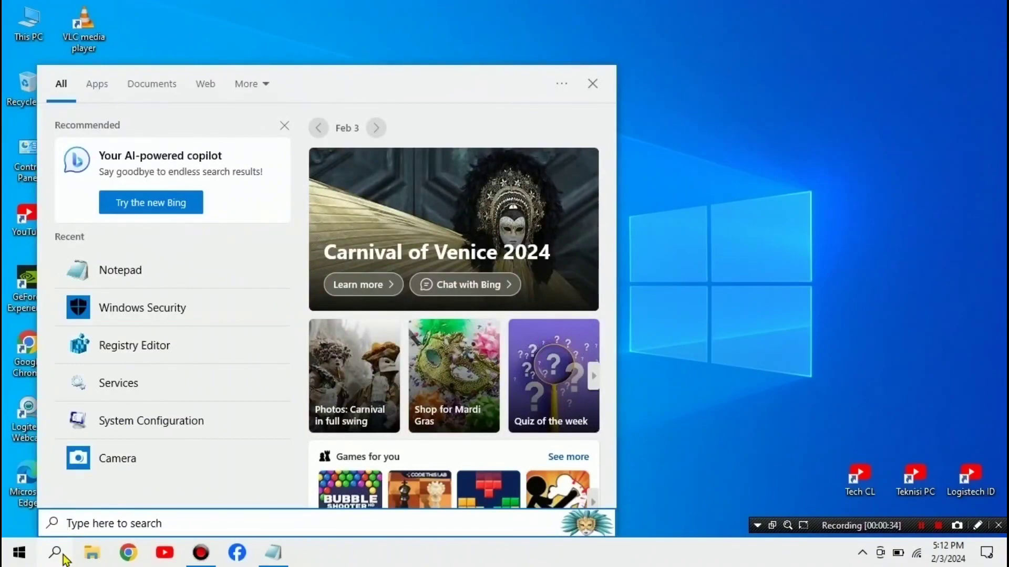
type("fe")
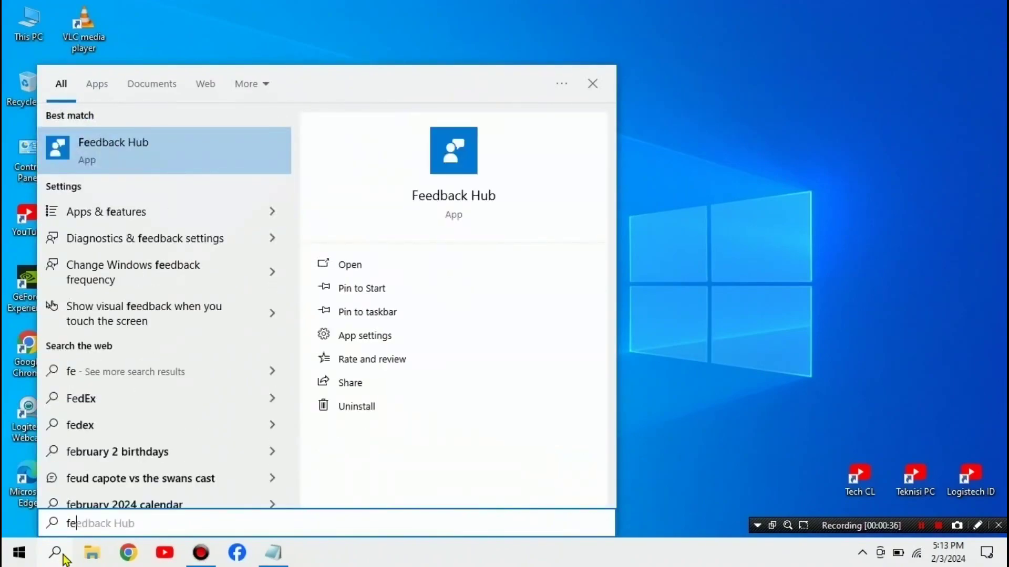
type("ature")
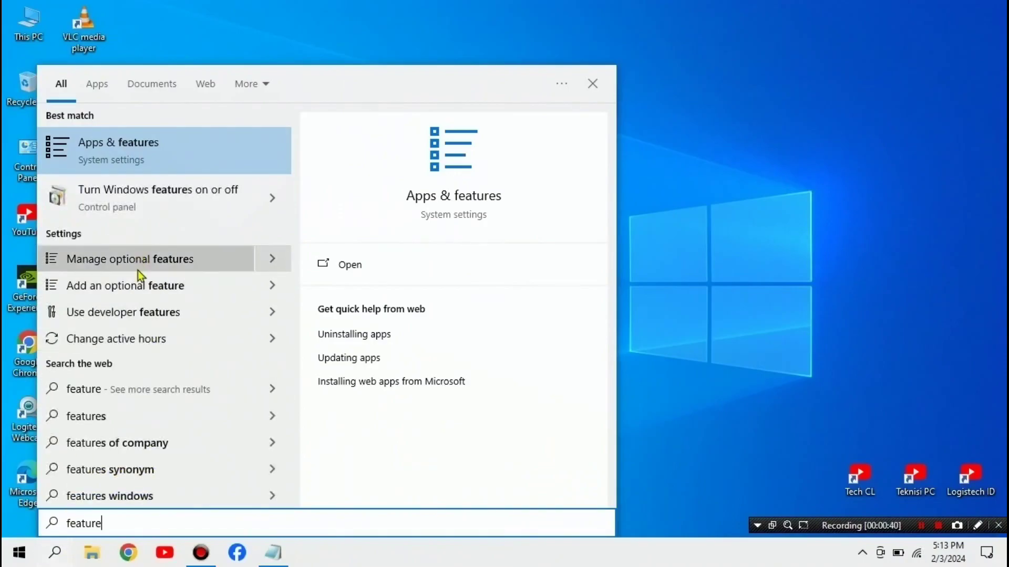
left_click(159, 204)
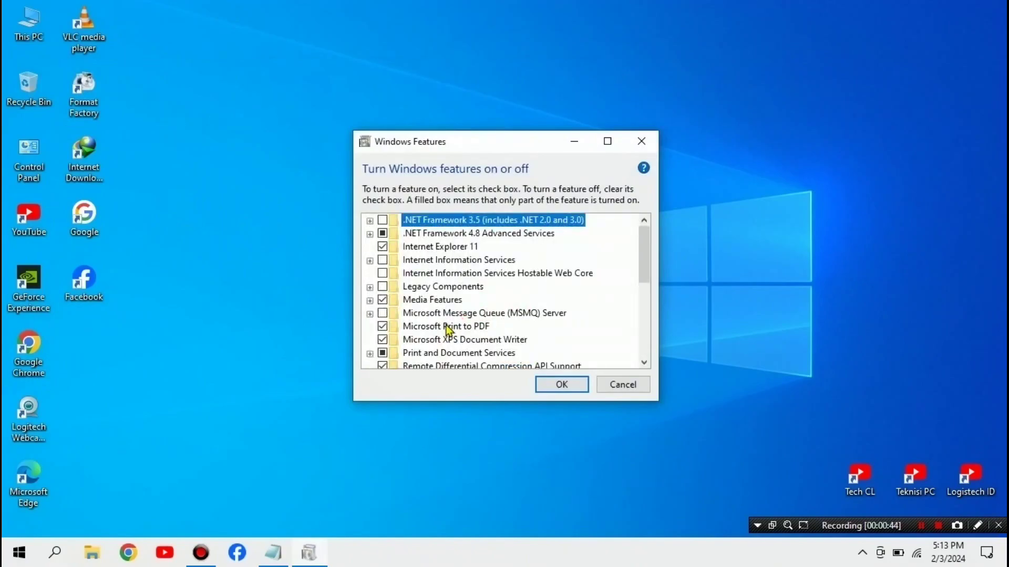
scroll(473, 330, "down", 2)
scroll(494, 330, "down", 2)
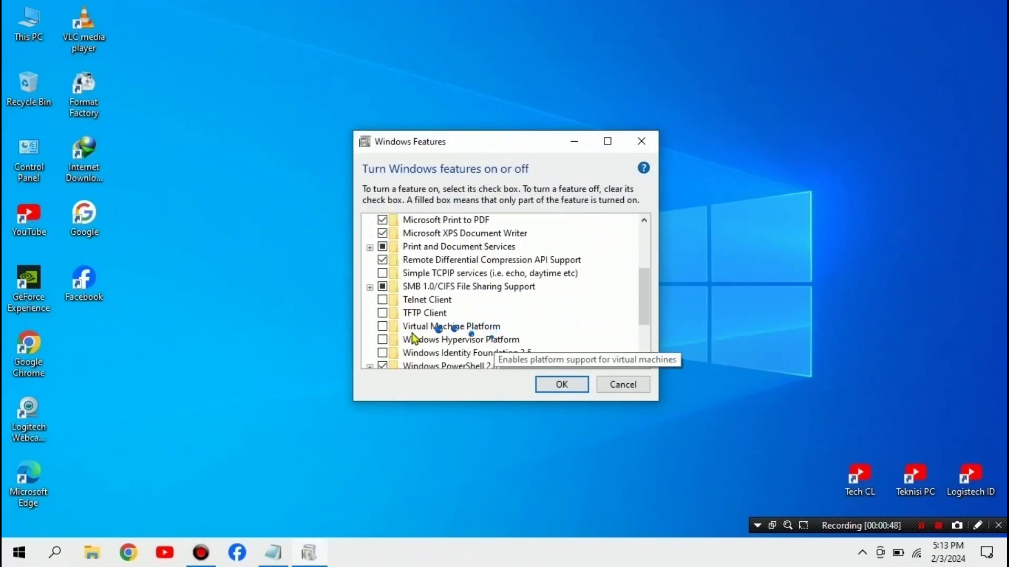
left_click(382, 327)
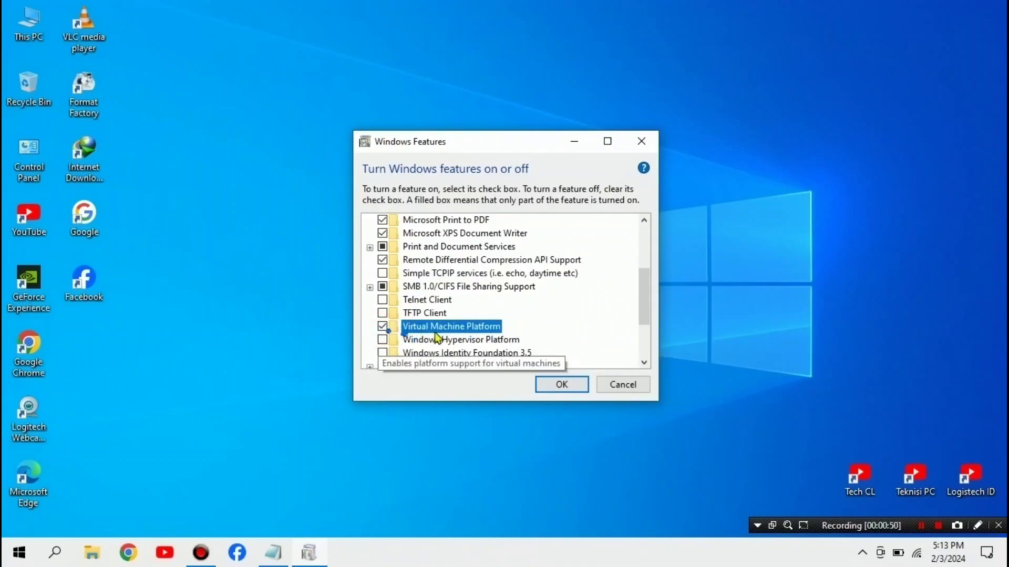
left_click(557, 383)
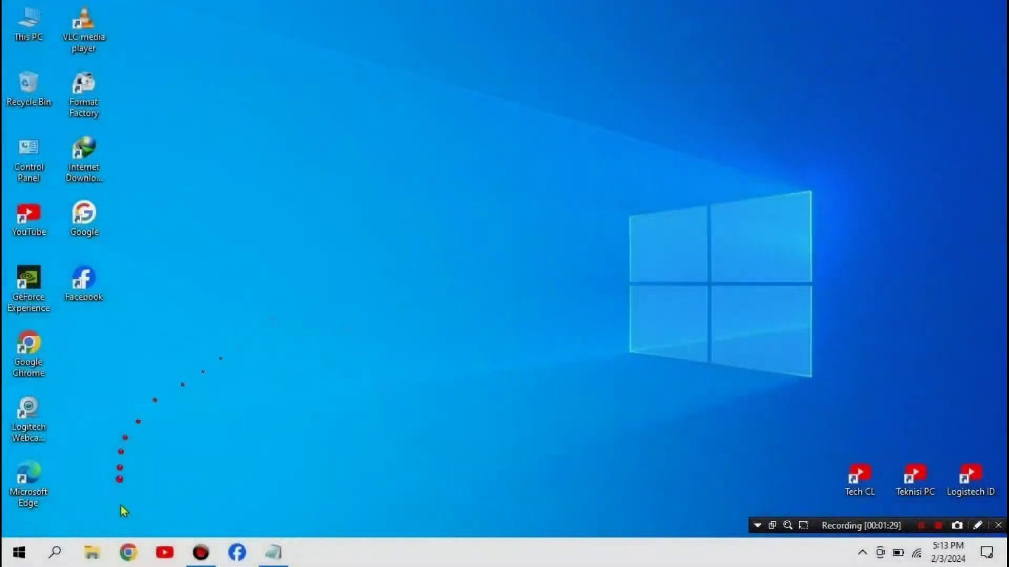
Step: Copy the GitHub link from the notes
left_click(276, 556)
left_click_drag(267, 77, 30, 85)
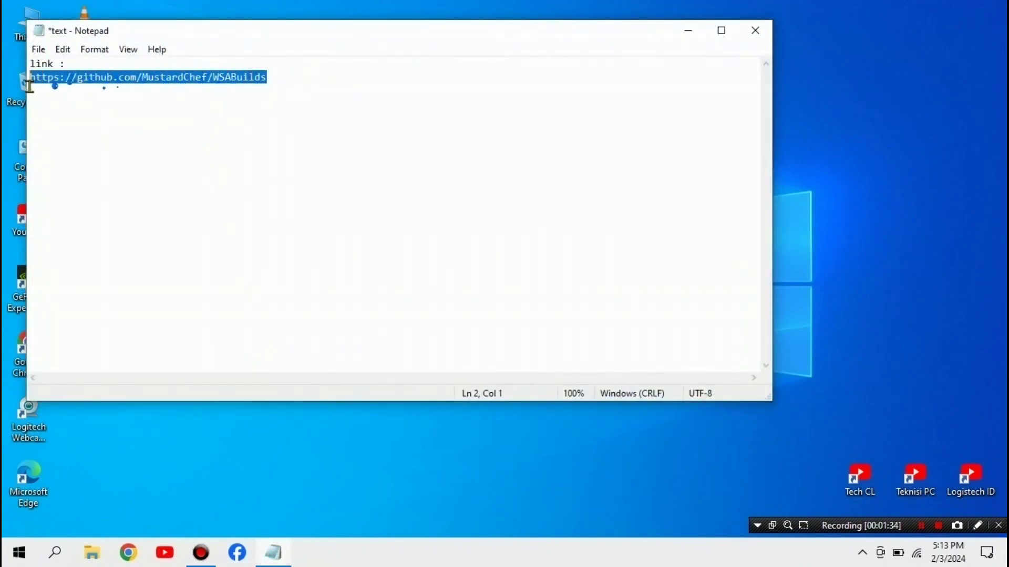
right_click(69, 83)
left_click(98, 122)
Step: Load the link in Chrome's generic profile, review the WSABuilds download table, then close Chrome
left_click(129, 553)
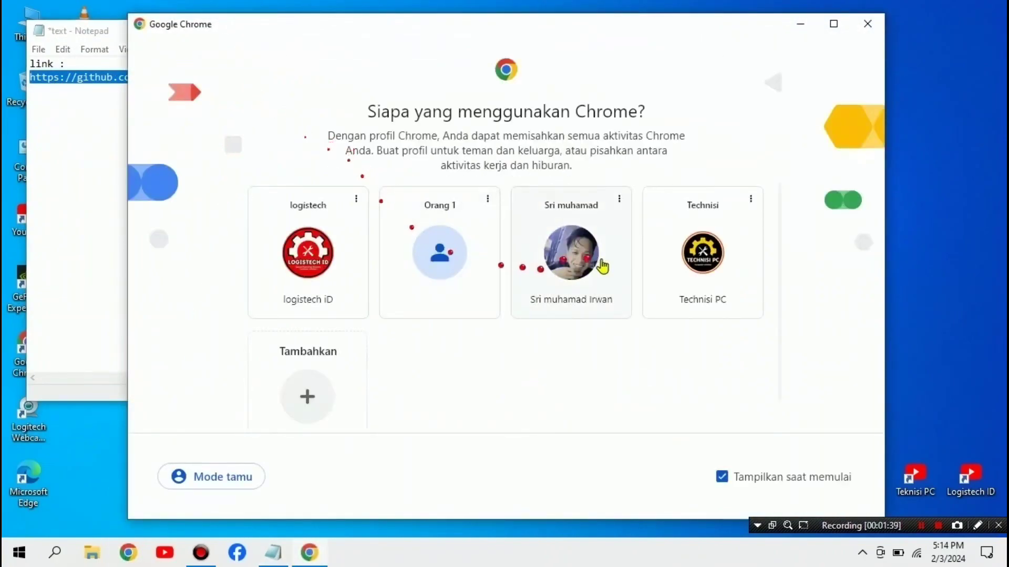
left_click(401, 289)
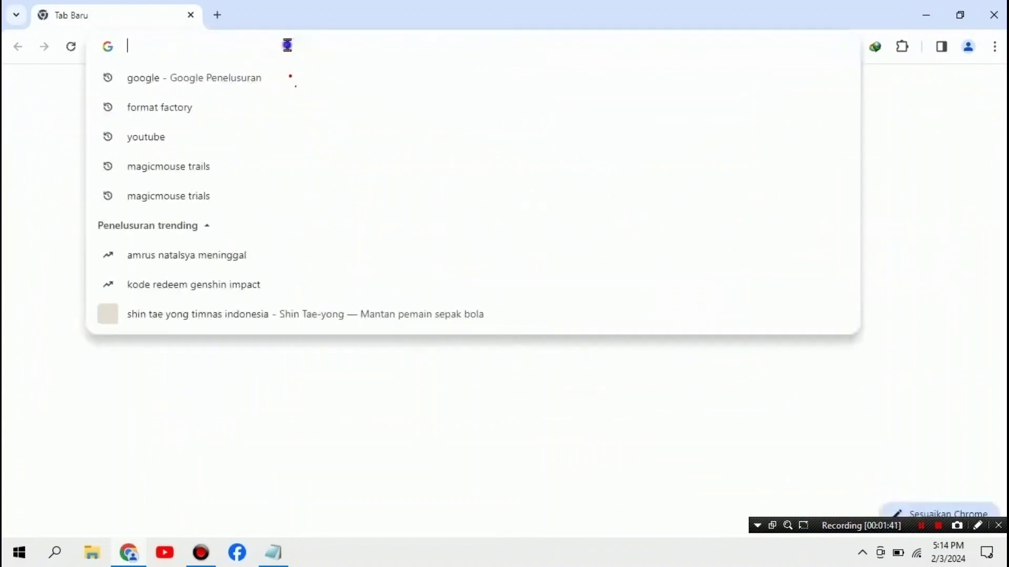
right_click(288, 46)
left_click(358, 168)
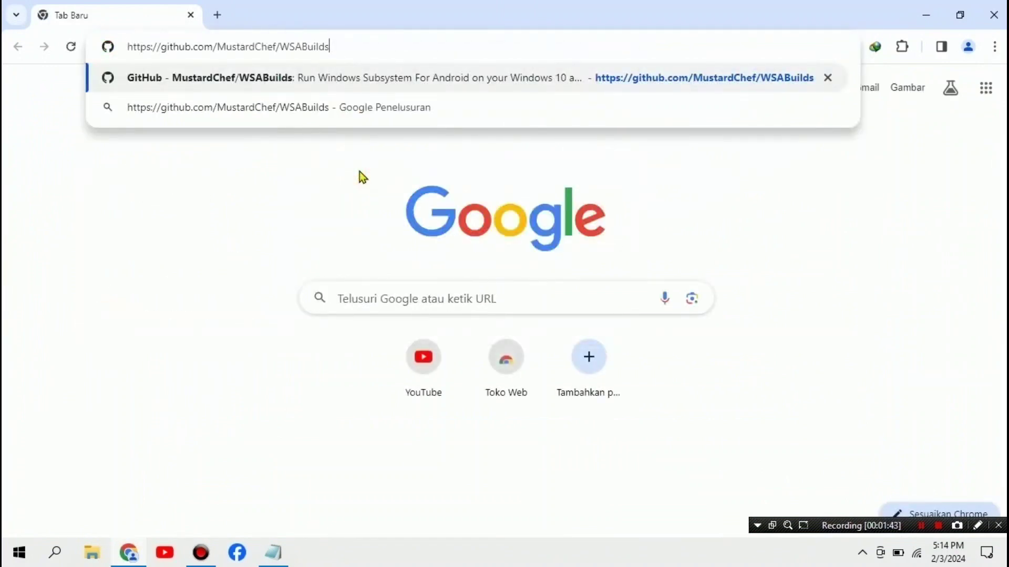
key("Return")
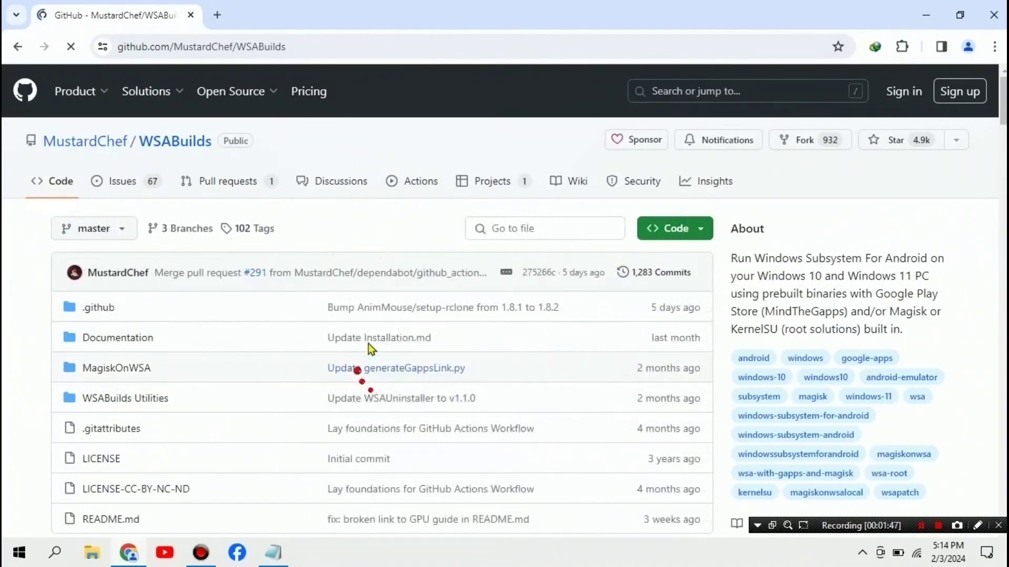
scroll(415, 326, "down", 12)
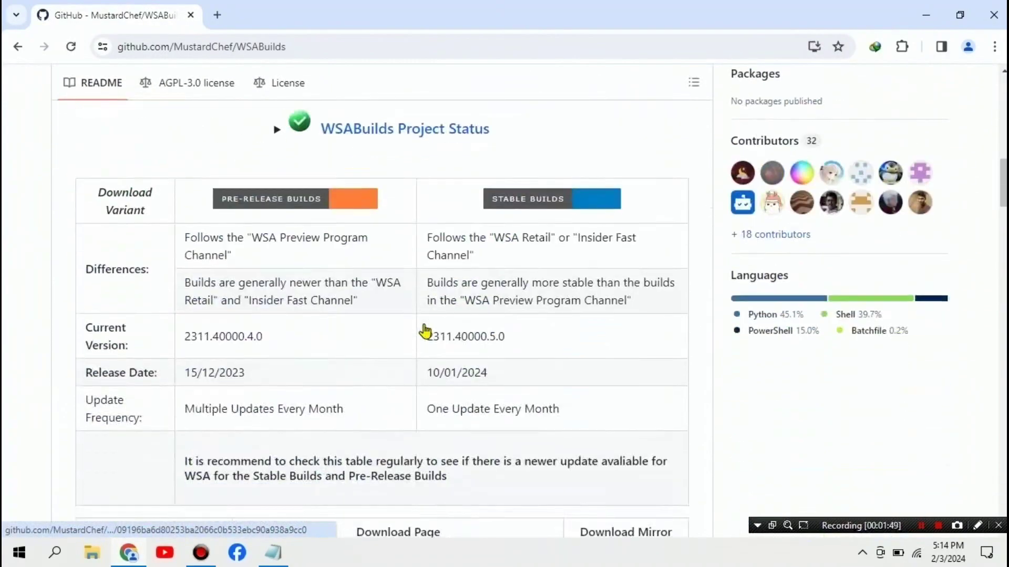
scroll(426, 331, "down", 7)
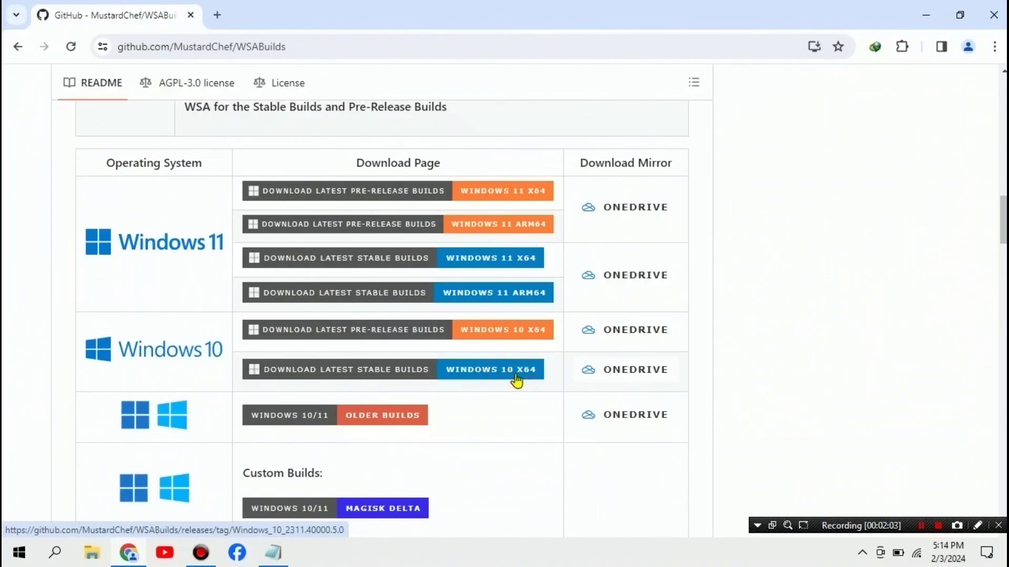
left_click(994, 23)
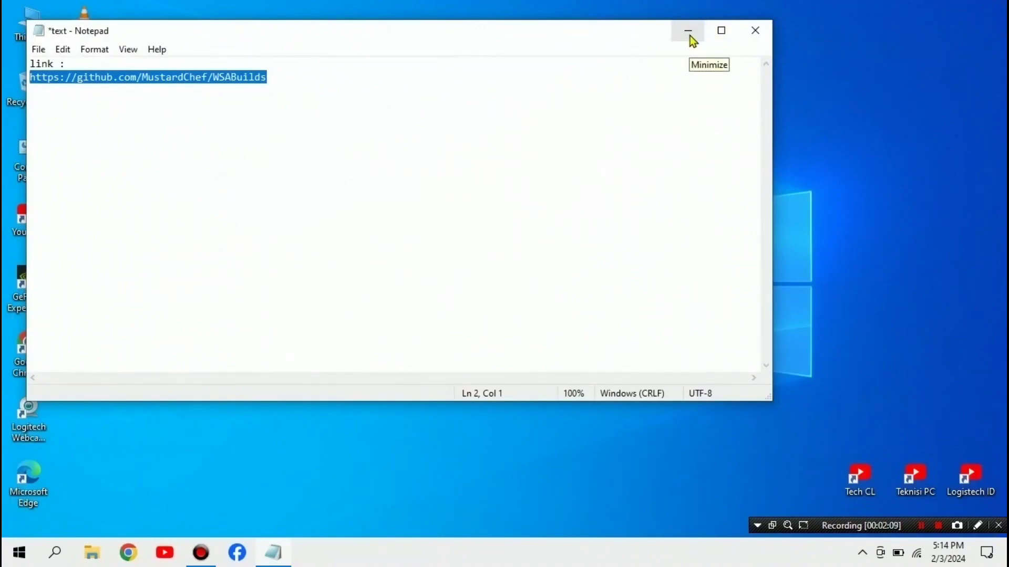
Step: Save and close the notes file, then refresh the desktop
left_click(39, 49)
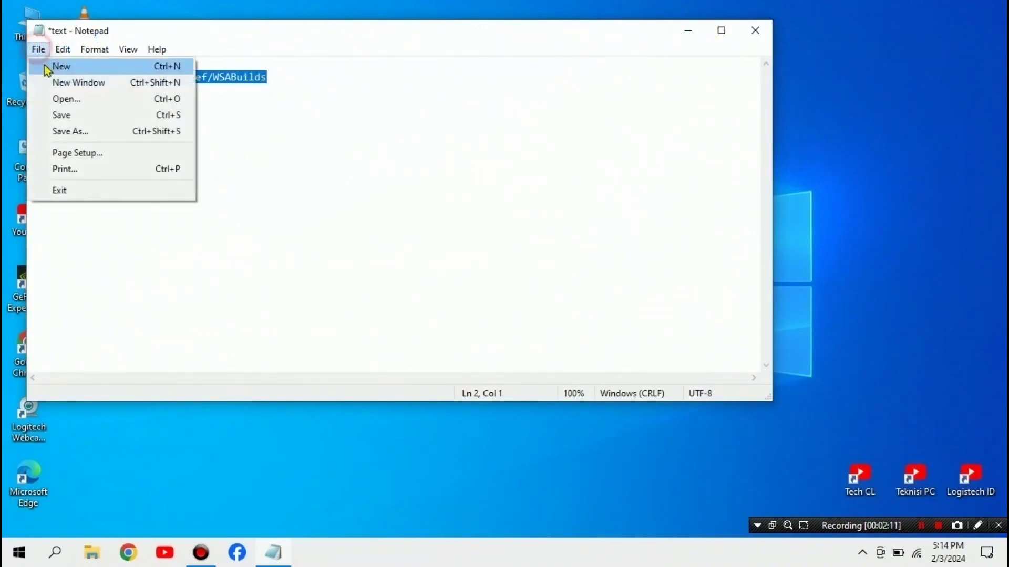
left_click(71, 115)
left_click(751, 30)
right_click(444, 149)
left_click(476, 182)
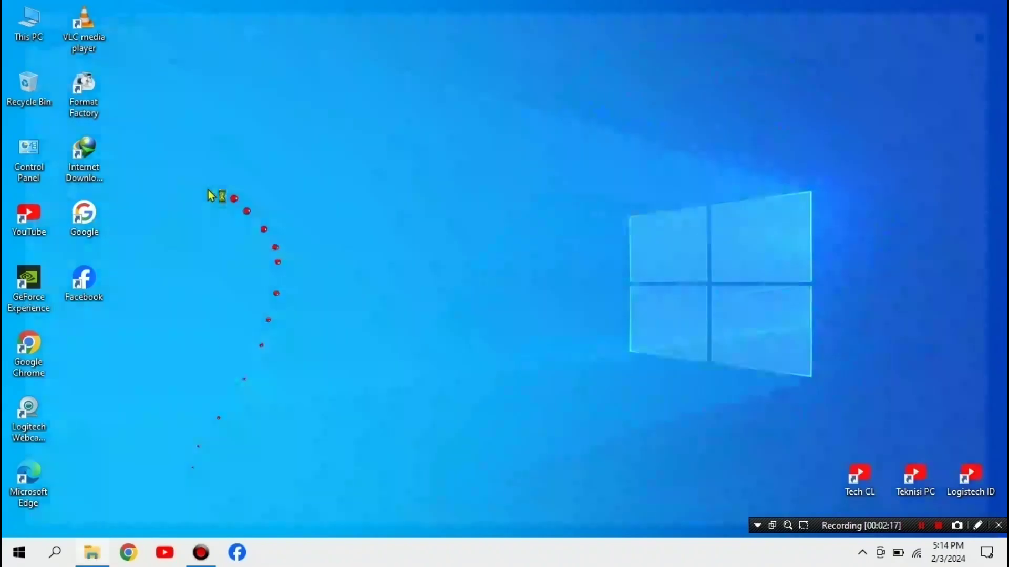
Step: Open Extraction path and options for the WSA zip archive in Downloads
key("super+e")
left_click(76, 121)
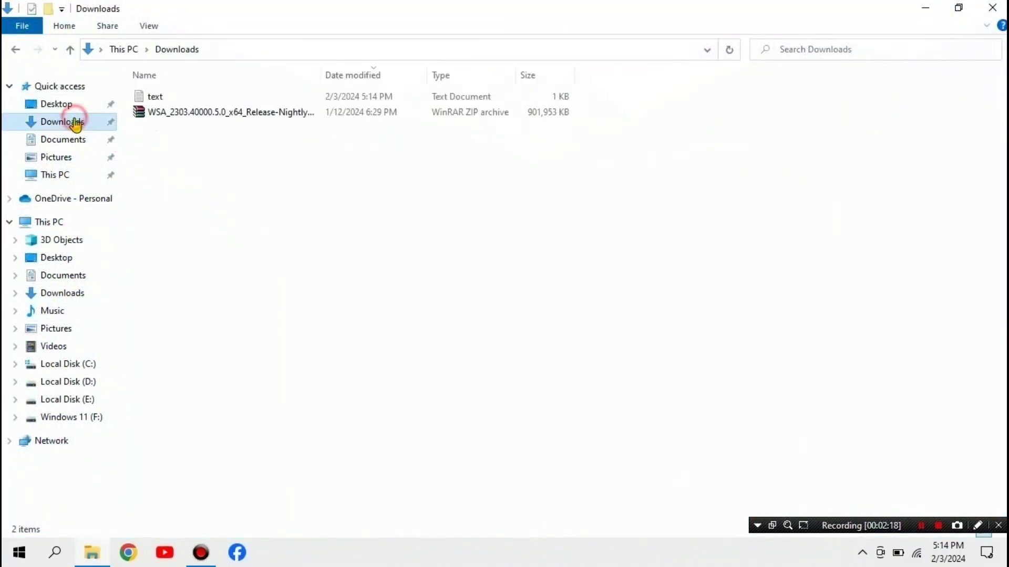
left_click(173, 117)
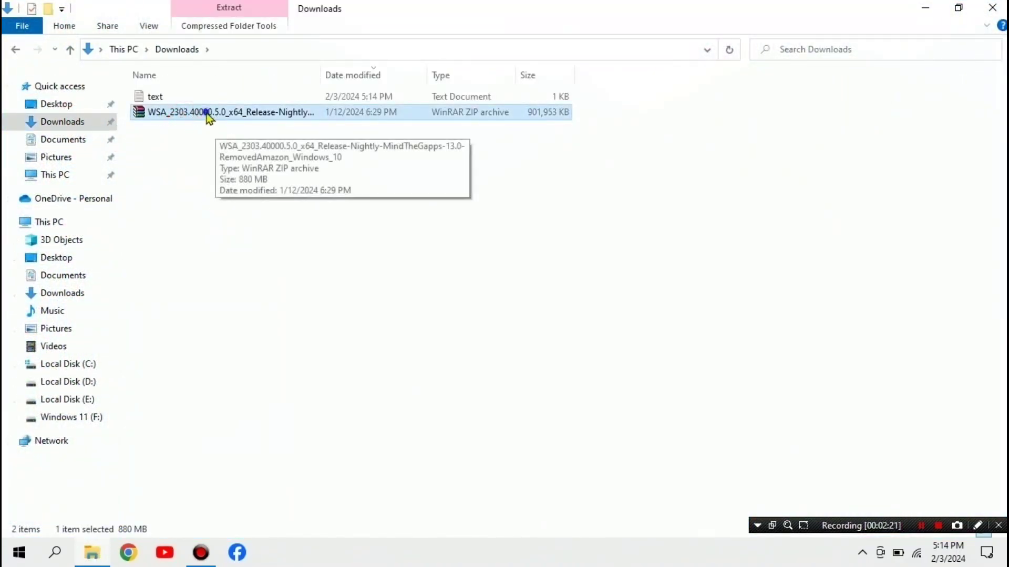
right_click(207, 113)
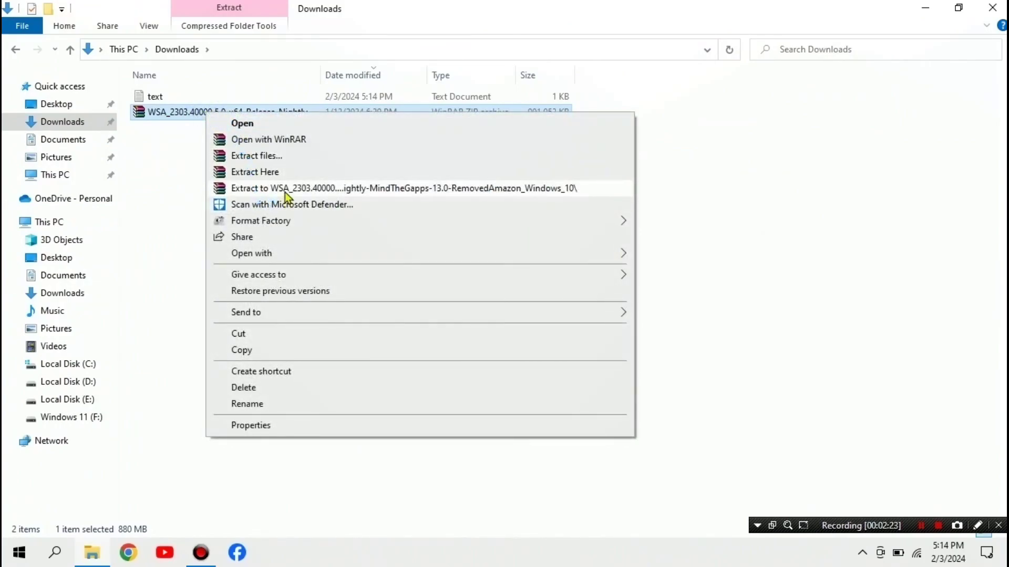
left_click(264, 156)
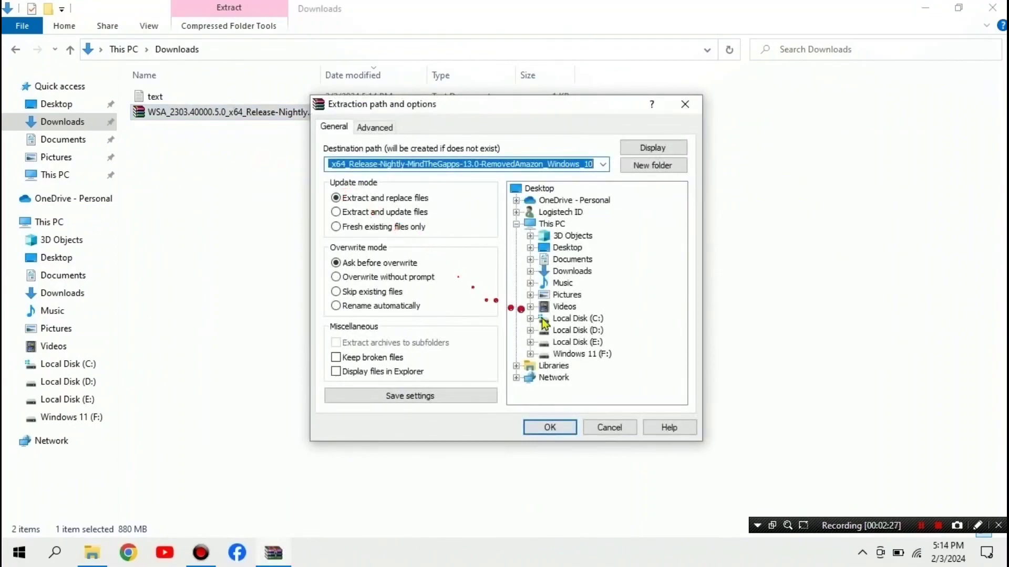
Step: Create a new folder 'WSA' on Local Disk (C:) and extract the archive into it
left_click(575, 320)
left_click(653, 165)
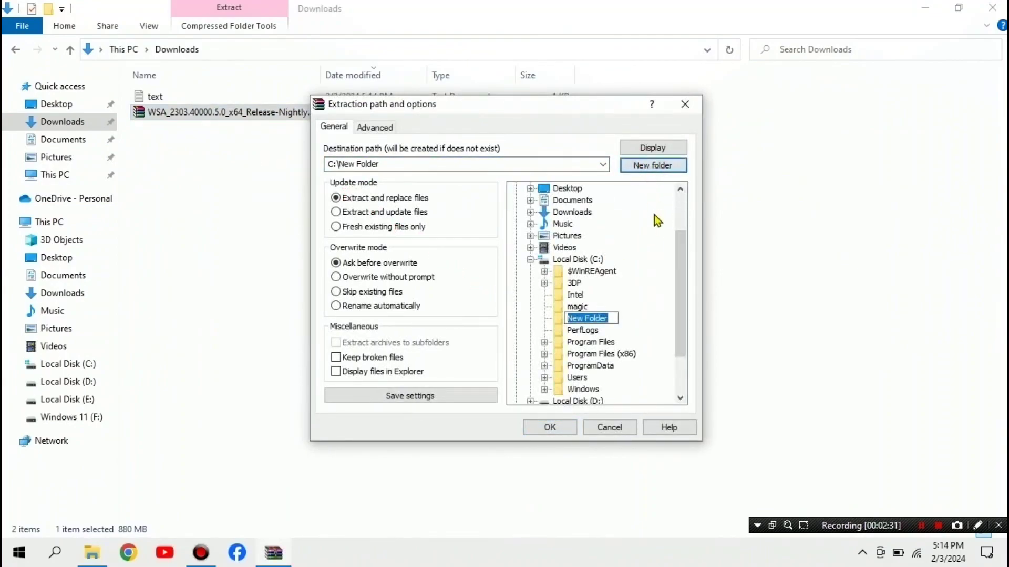
type("WSA")
left_click(653, 293)
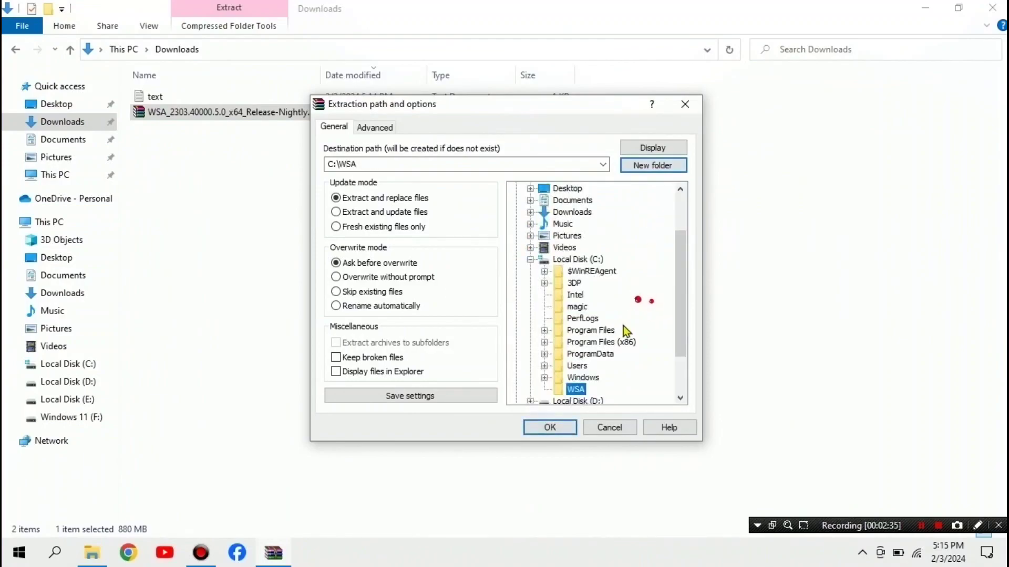
left_click(549, 428)
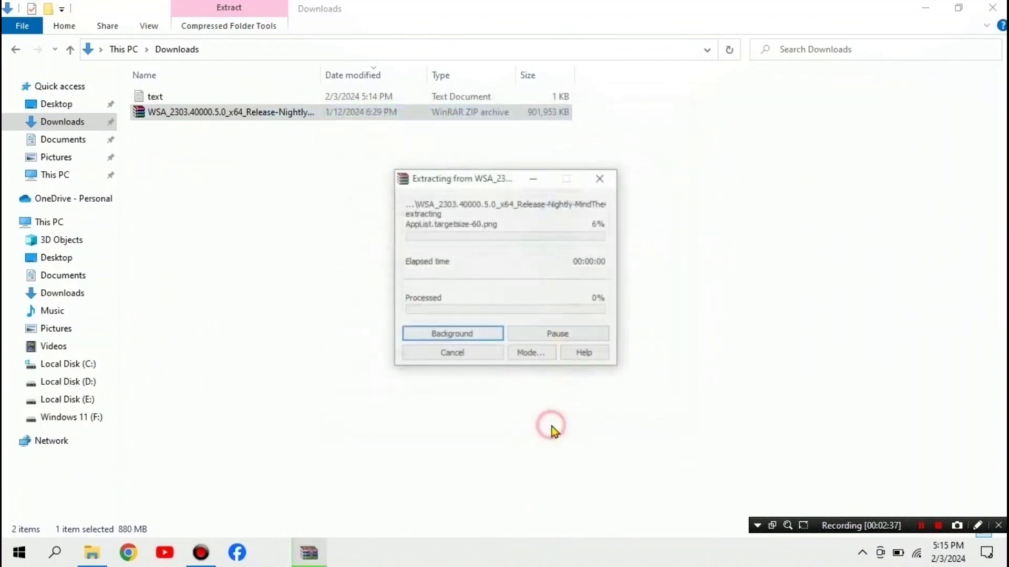
left_click(273, 553)
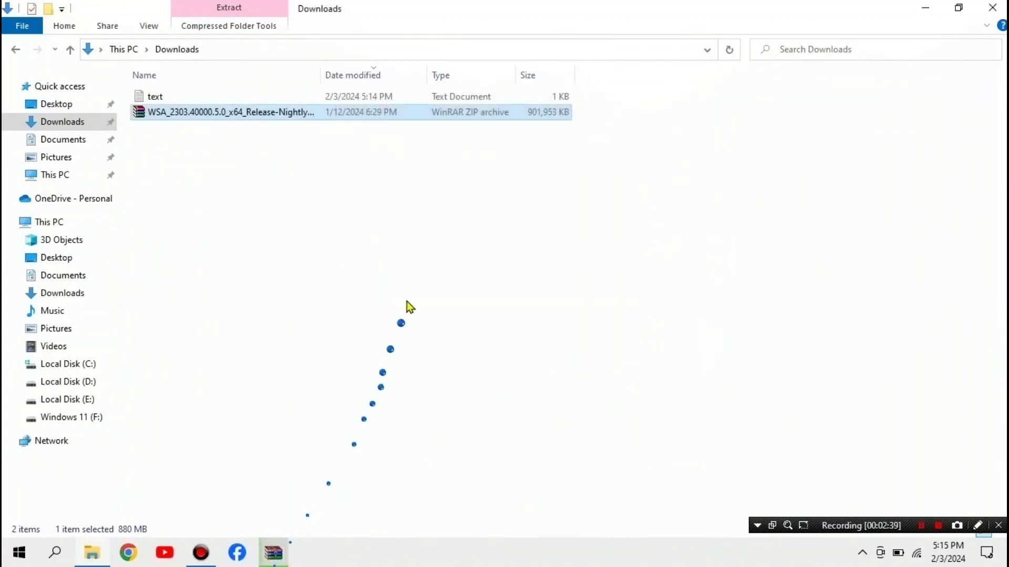
Step: Restore the WinRAR progress window and wait for extraction into C:\WSA to finish
left_click(284, 560)
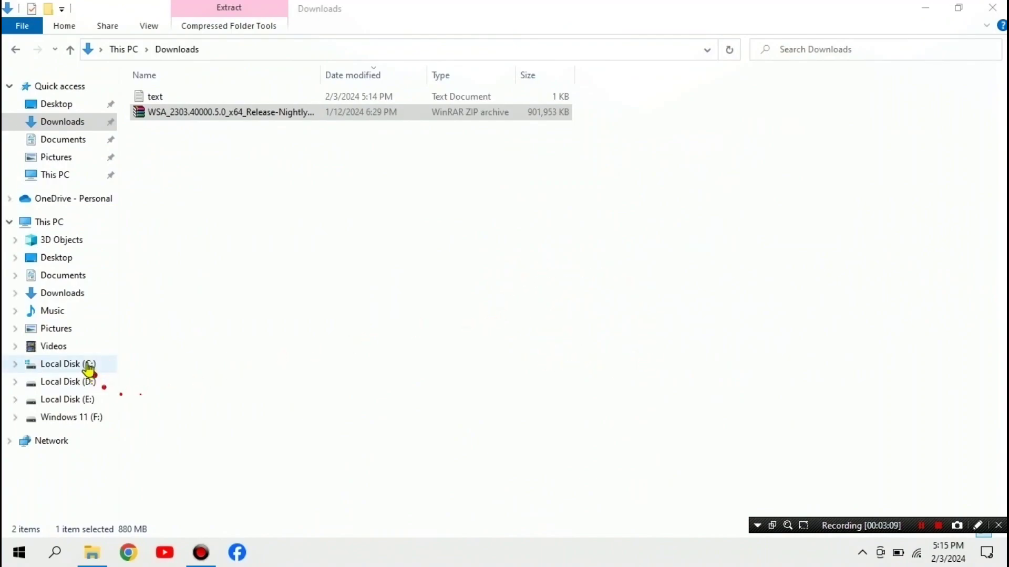
Step: Open C:\WSA\WSA_2303.40000.5.0_x64_Release-Nightly build folder and switch it to Large icons
left_click(73, 367)
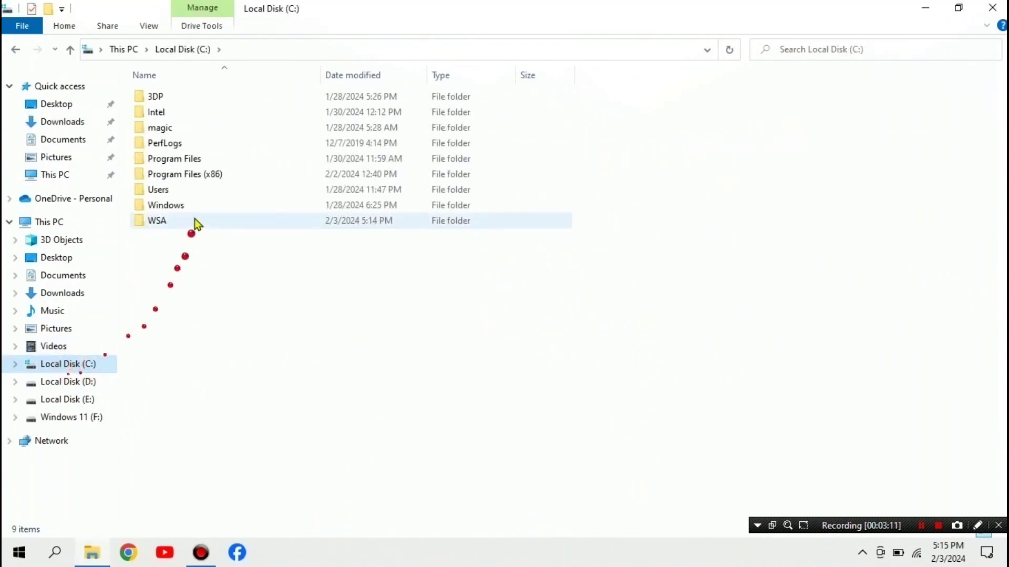
left_click(160, 222)
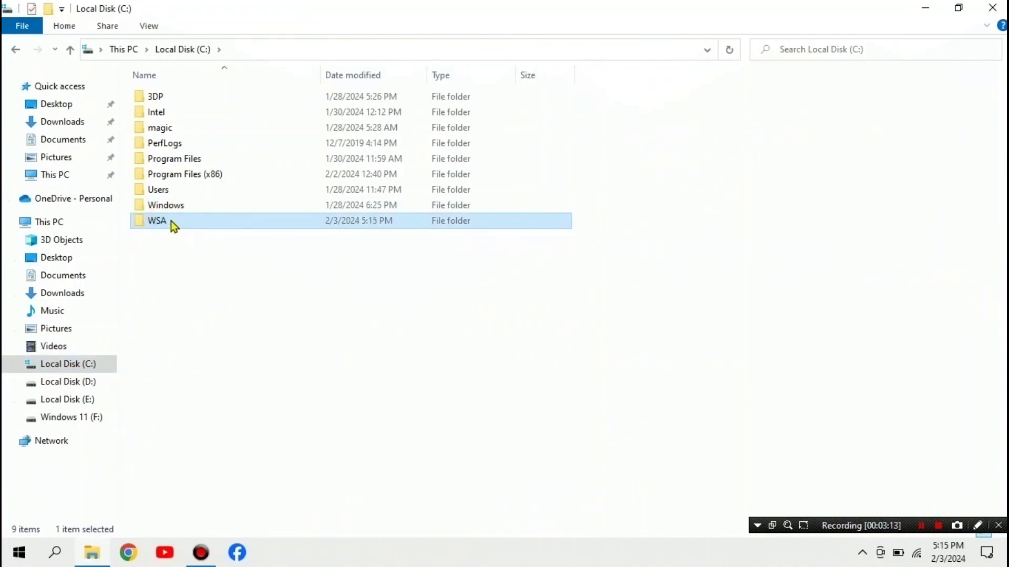
double_click(171, 221)
double_click(234, 100)
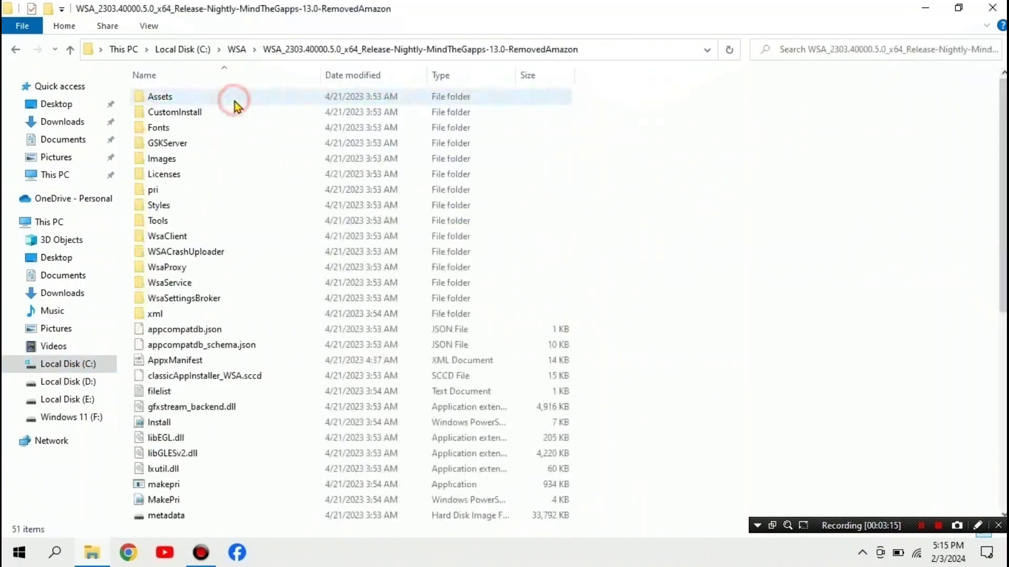
right_click(733, 201)
left_click(784, 214)
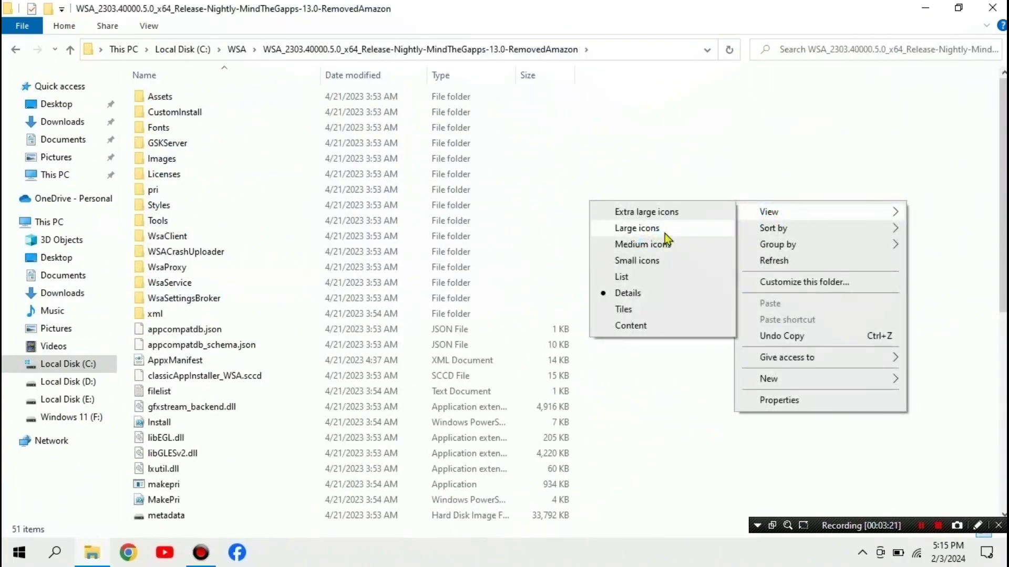
left_click(665, 233)
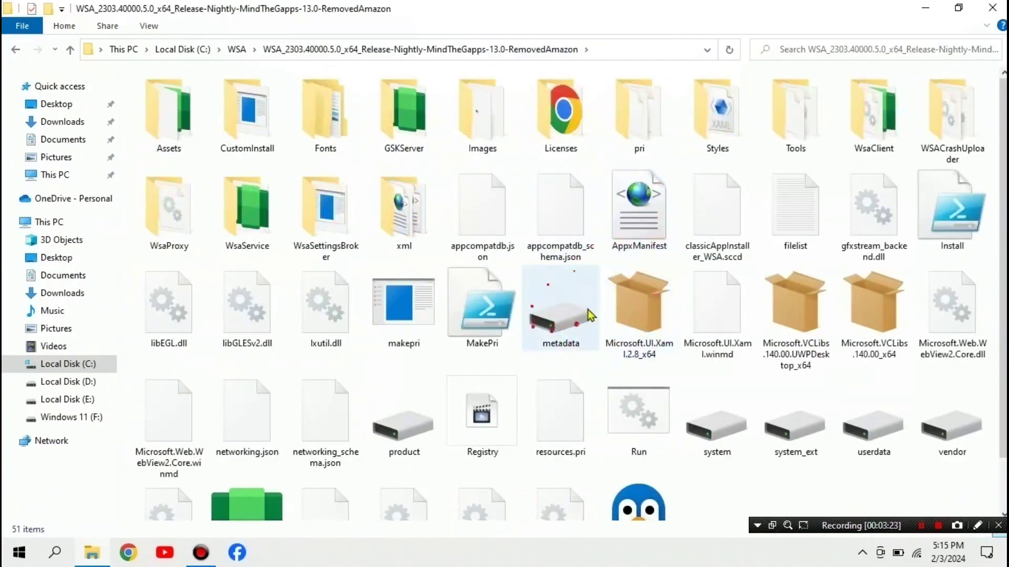
scroll(672, 297, "down", 1)
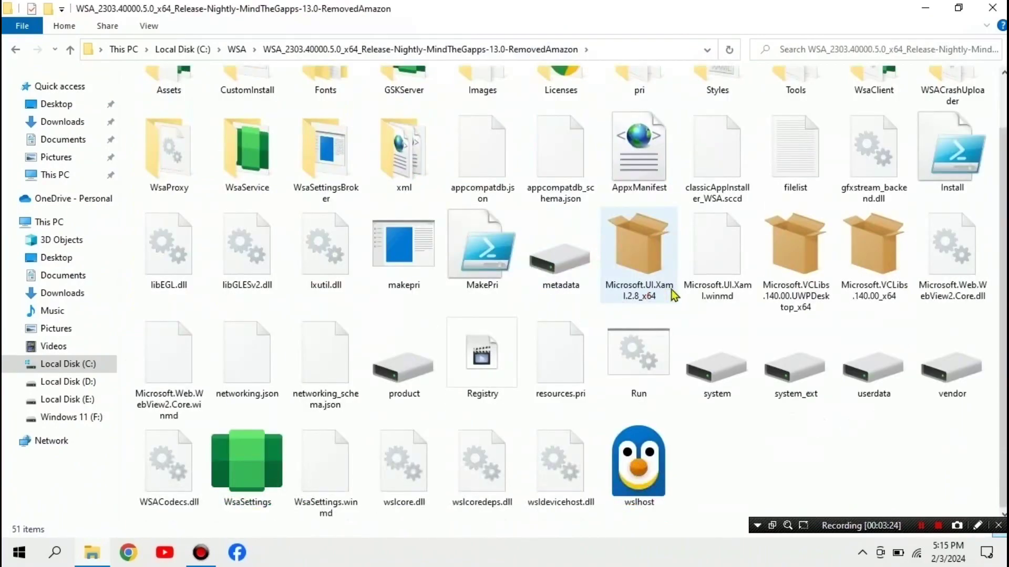
Step: Launch Run.bat and get past SmartScreen with More info and Run anyway
double_click(646, 367)
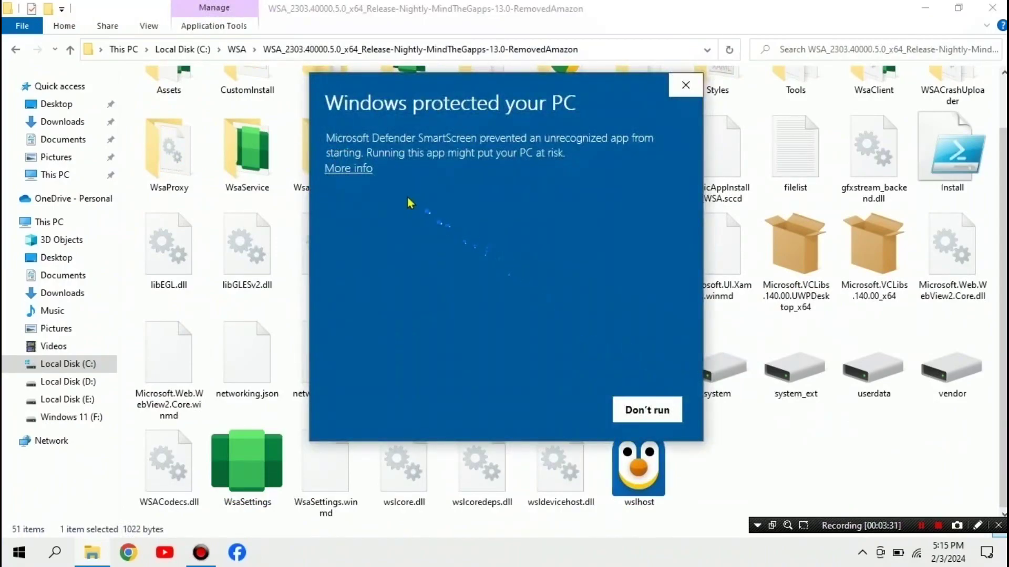
left_click(349, 170)
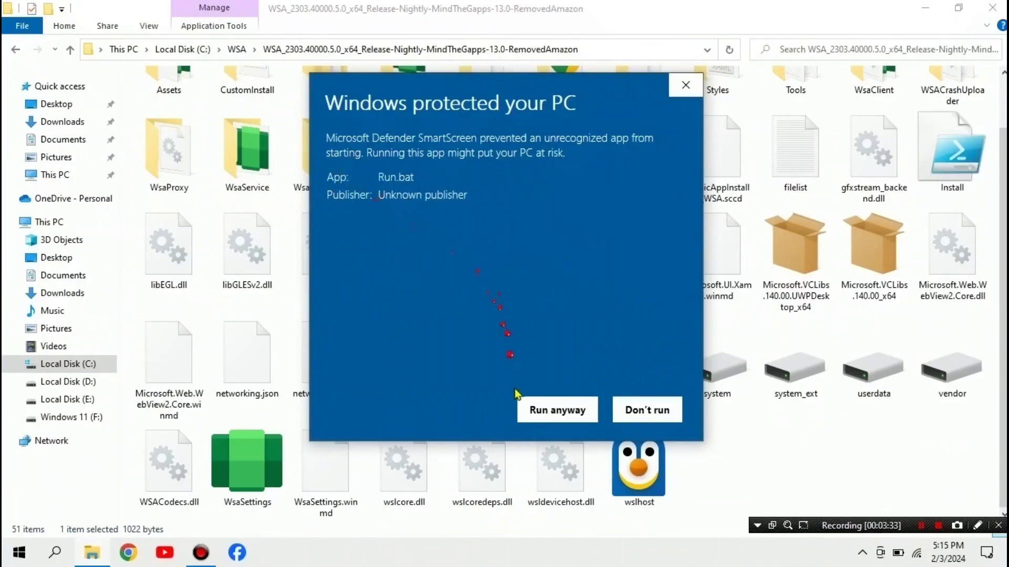
left_click(533, 410)
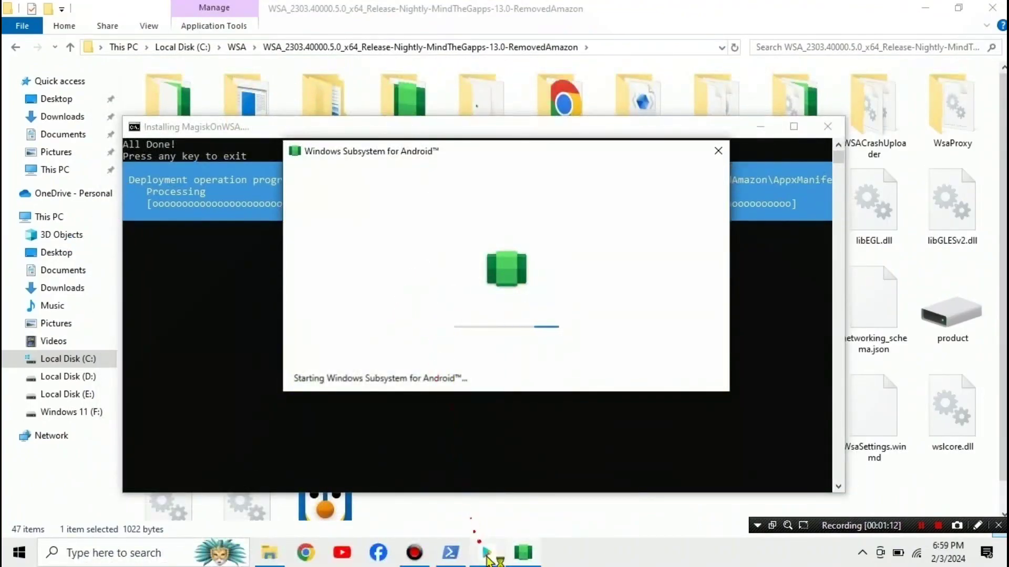
Step: Wait for Windows Subsystem for Android to finish starting up
mouse_move(487, 554)
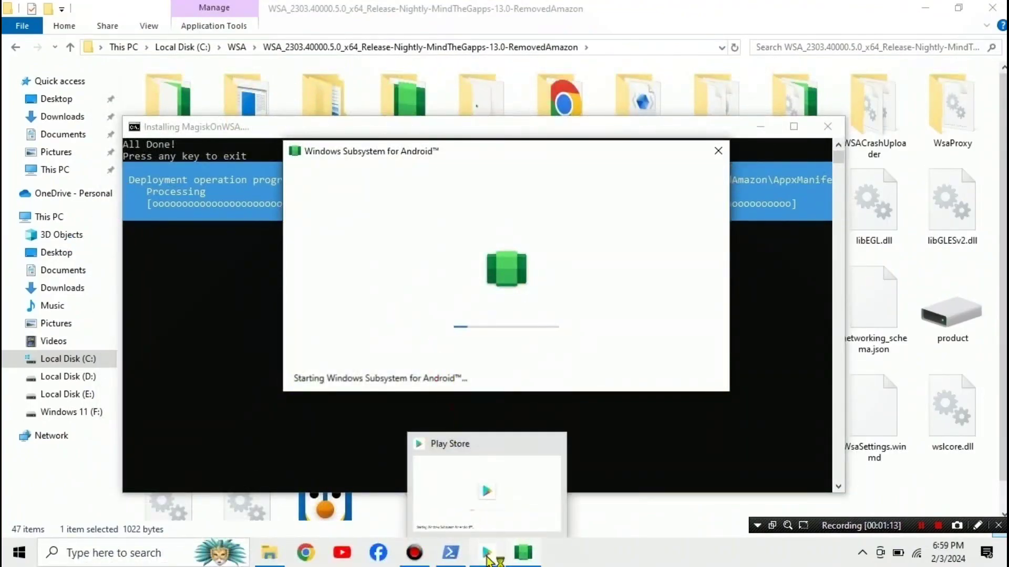
mouse_move(483, 459)
mouse_move(493, 519)
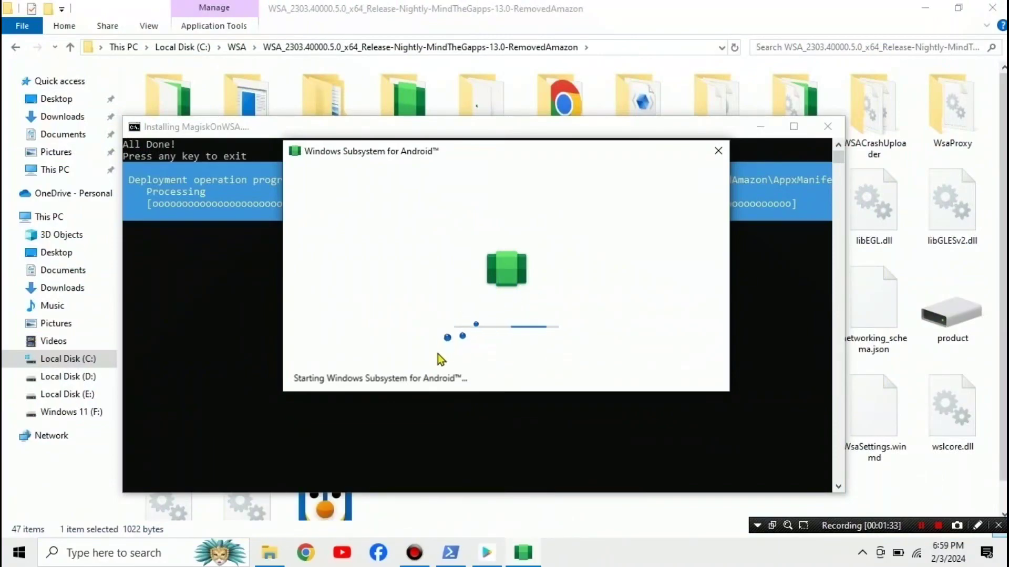
Step: Dismiss the Start menu, then choose Sign in once Google Play opens
left_click(19, 553)
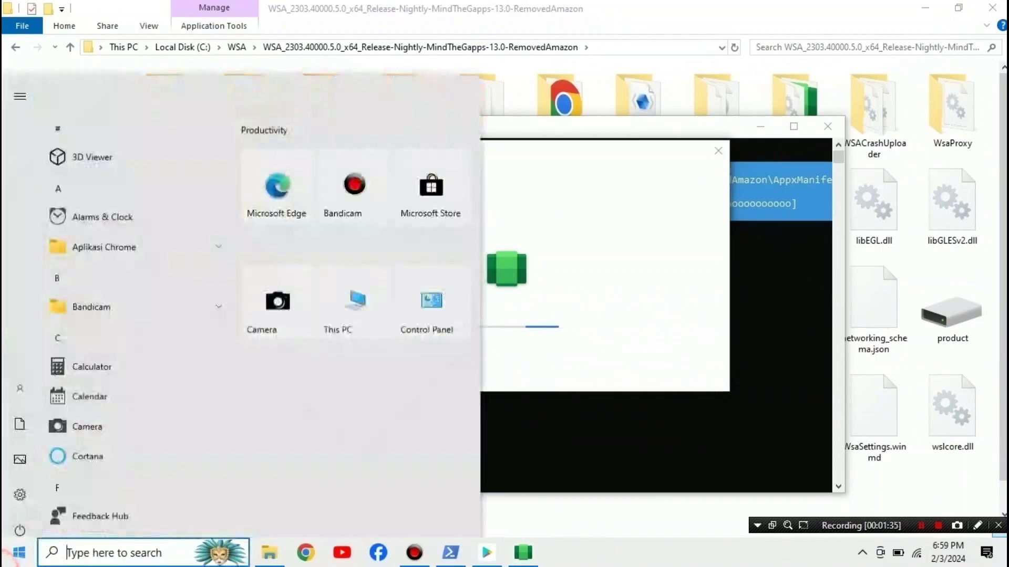
left_click(19, 553)
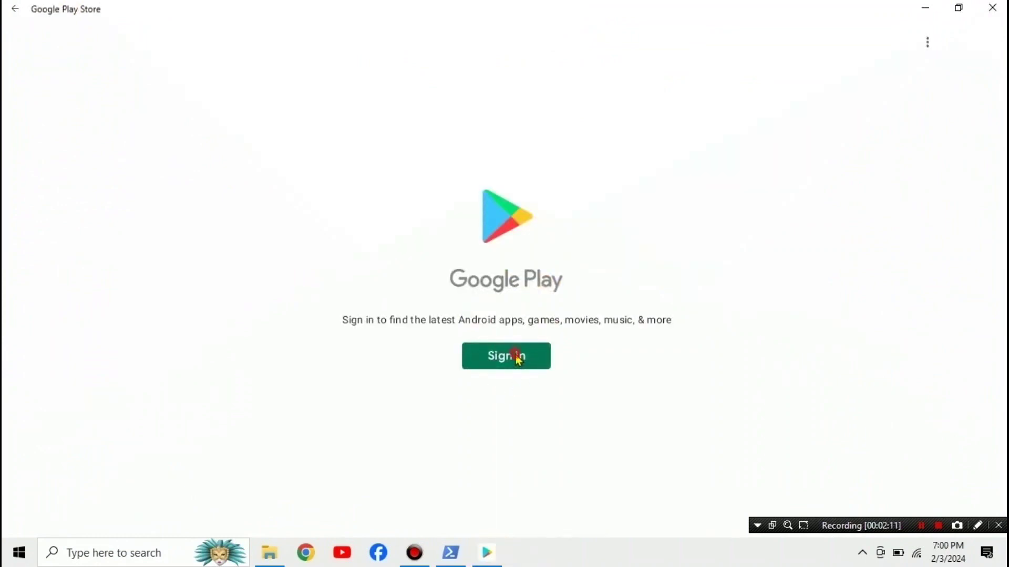
left_click(518, 355)
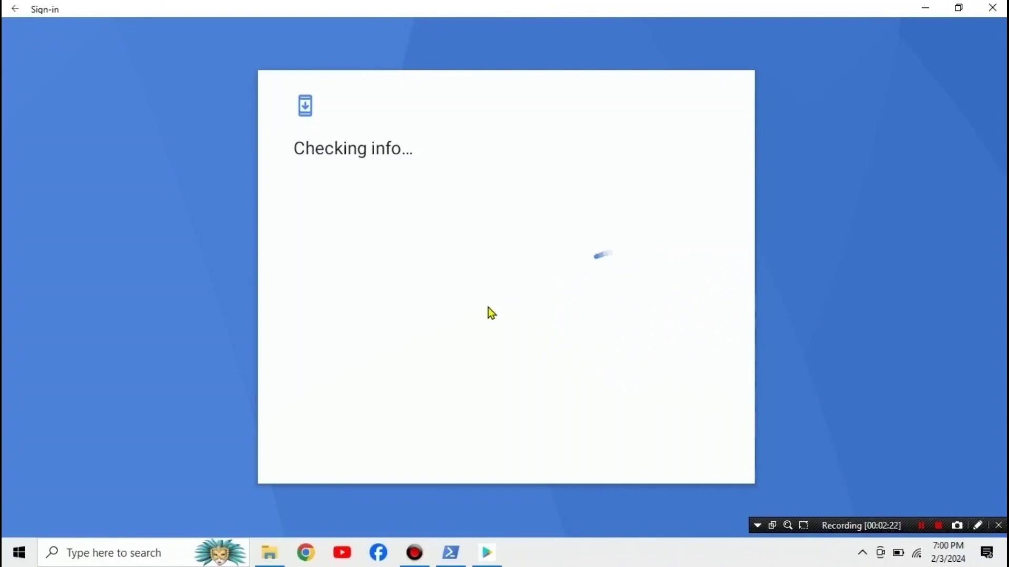
Step: Sign in with the account e-mail and password, accept the terms, and select the search field
left_click(432, 250)
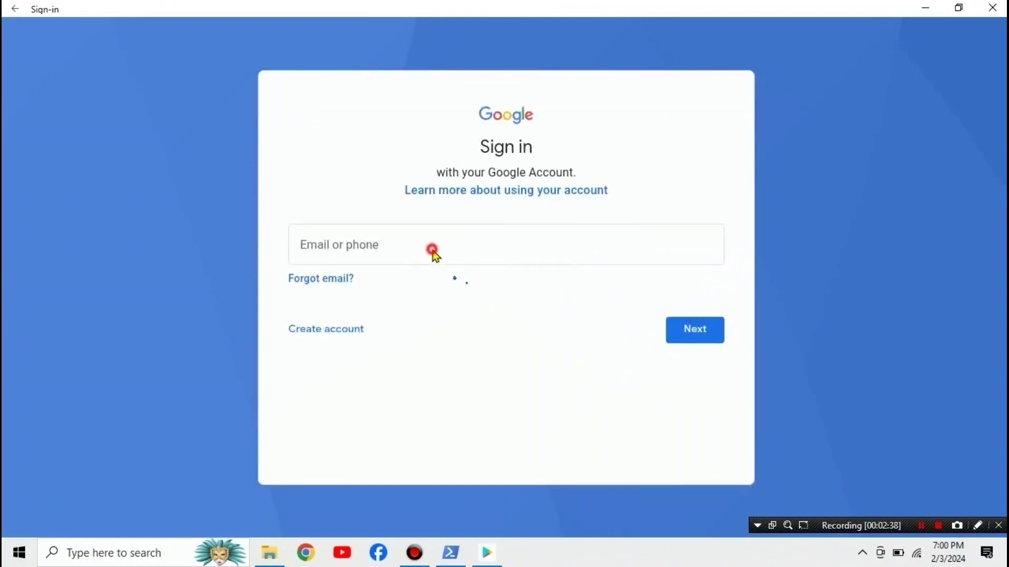
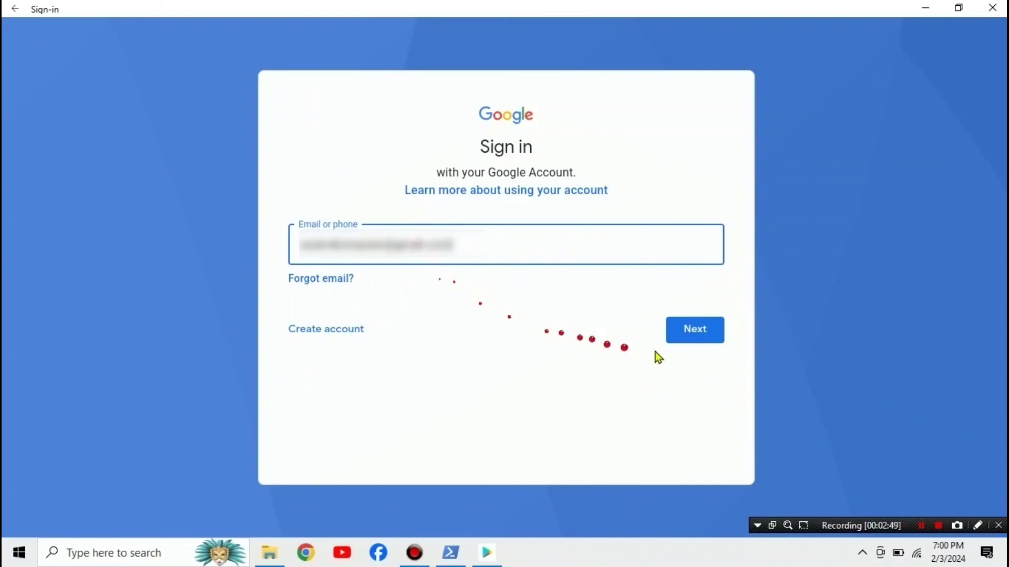
left_click(686, 339)
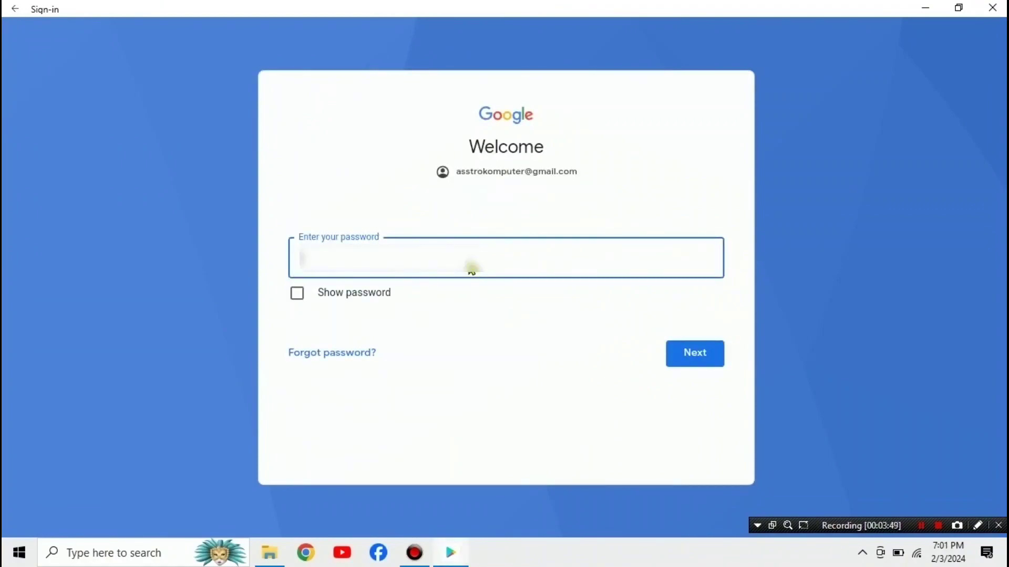
type("••")
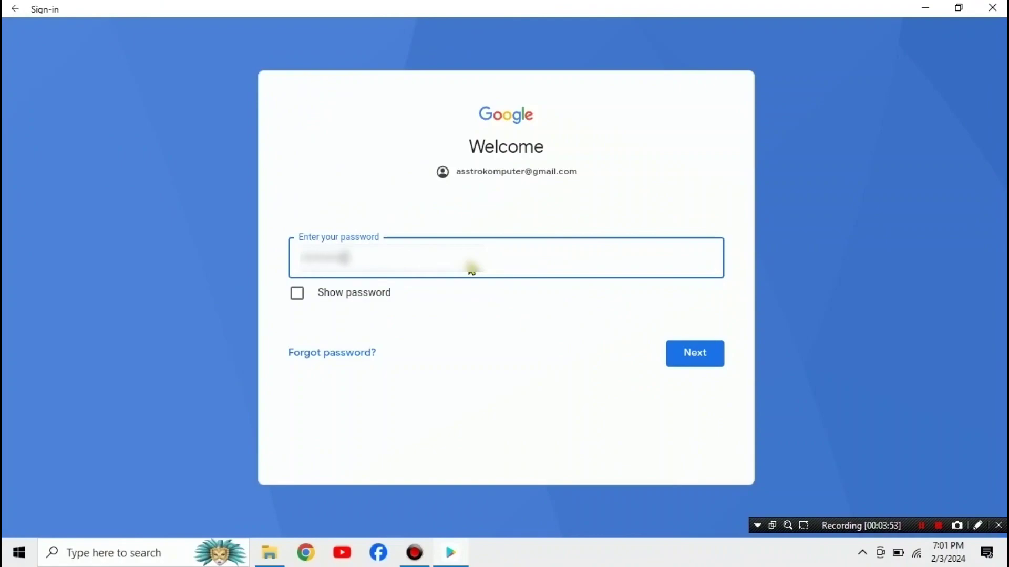
left_click(682, 355)
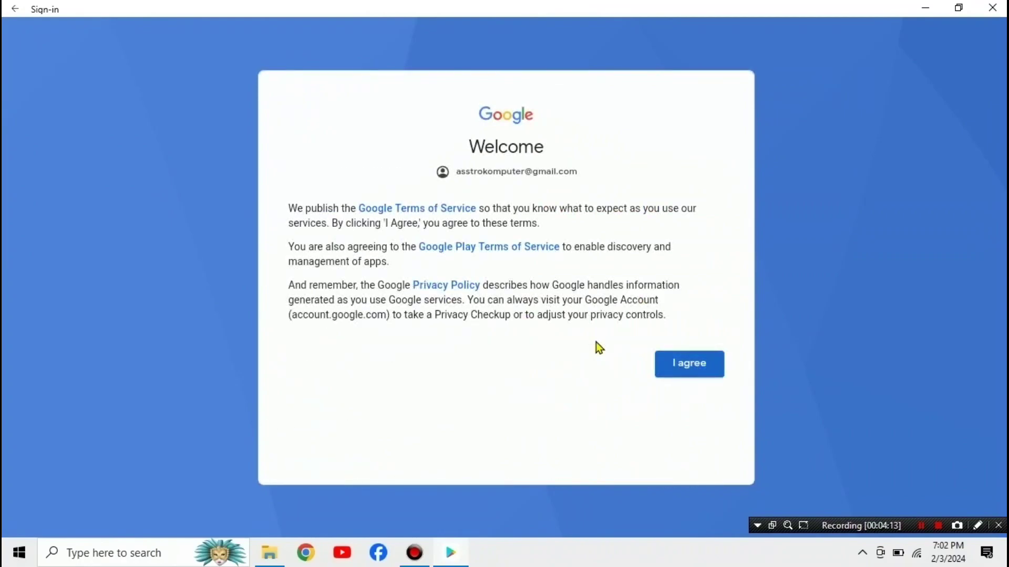
left_click(677, 367)
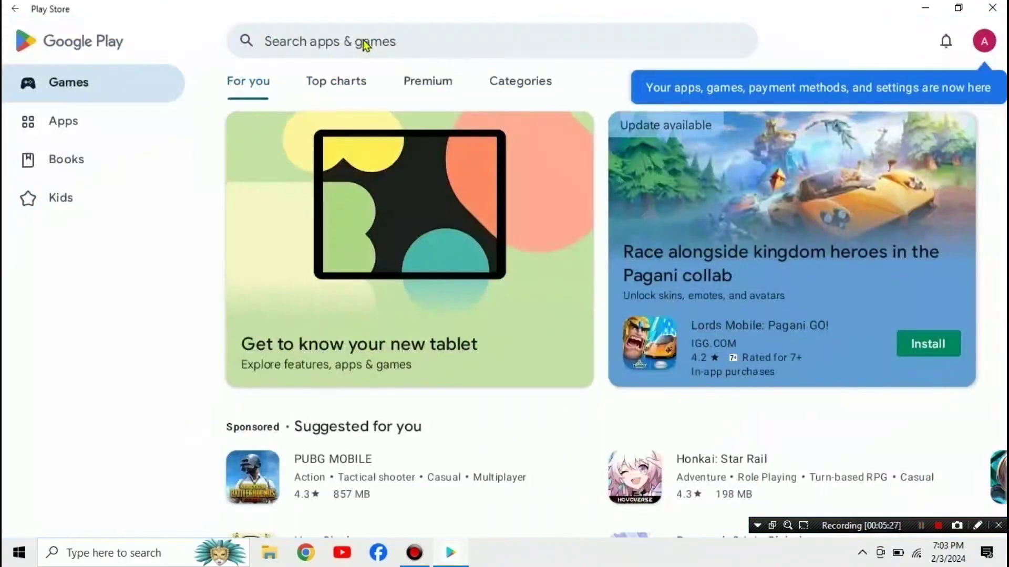
left_click(363, 40)
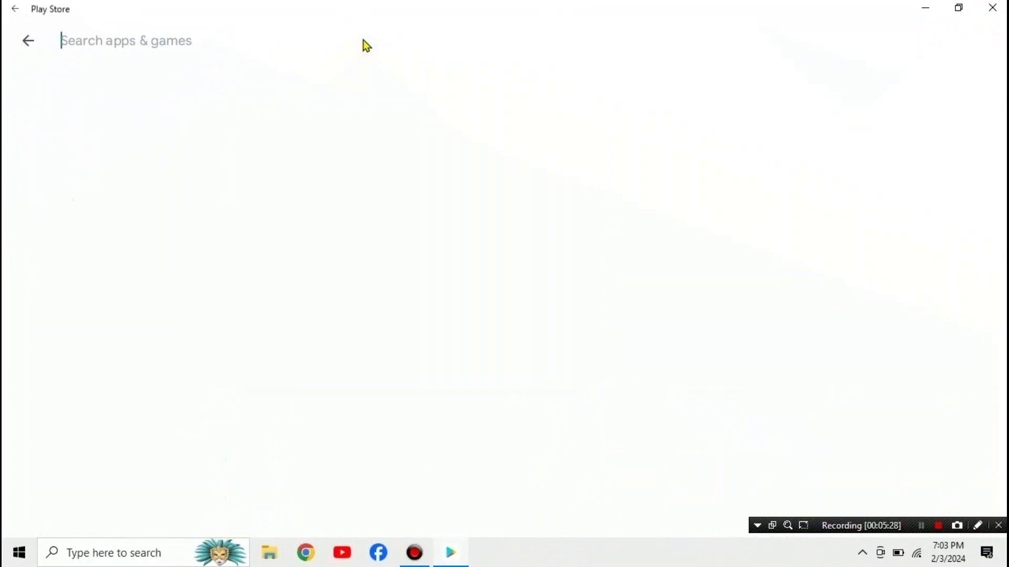
Step: Search 'instagram', open the Instagram listing, and install it
type("in")
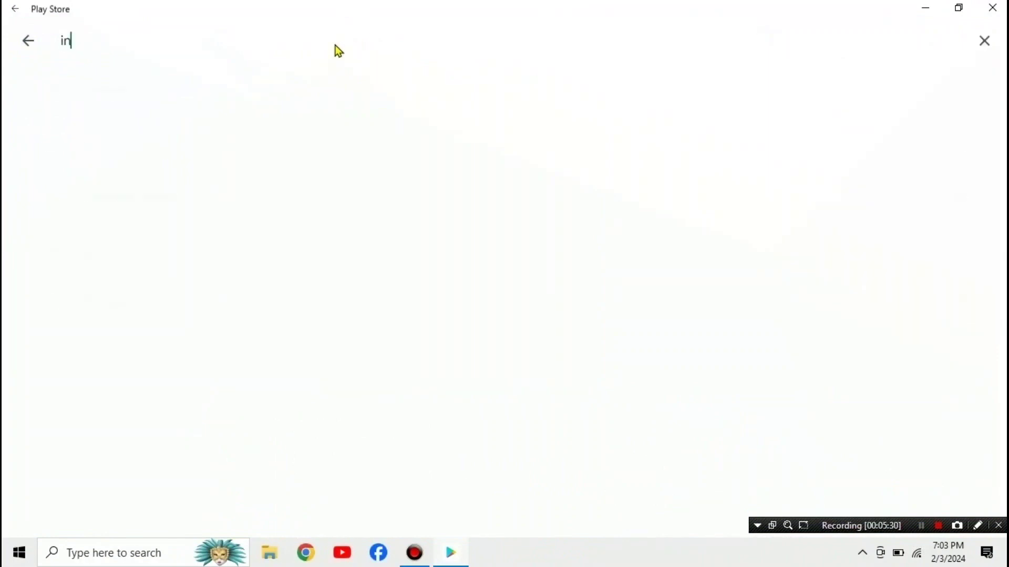
type("stagram")
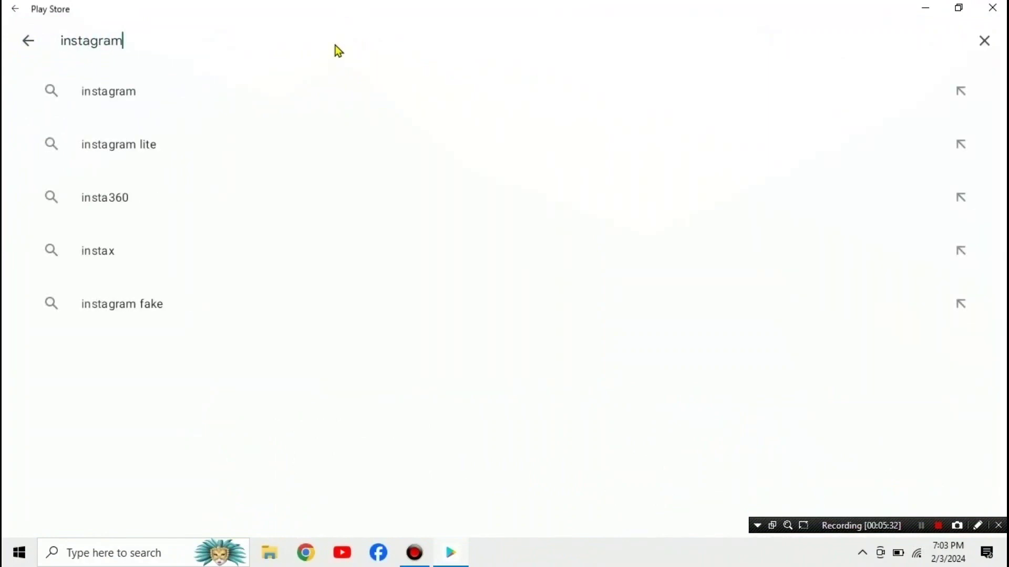
left_click(157, 96)
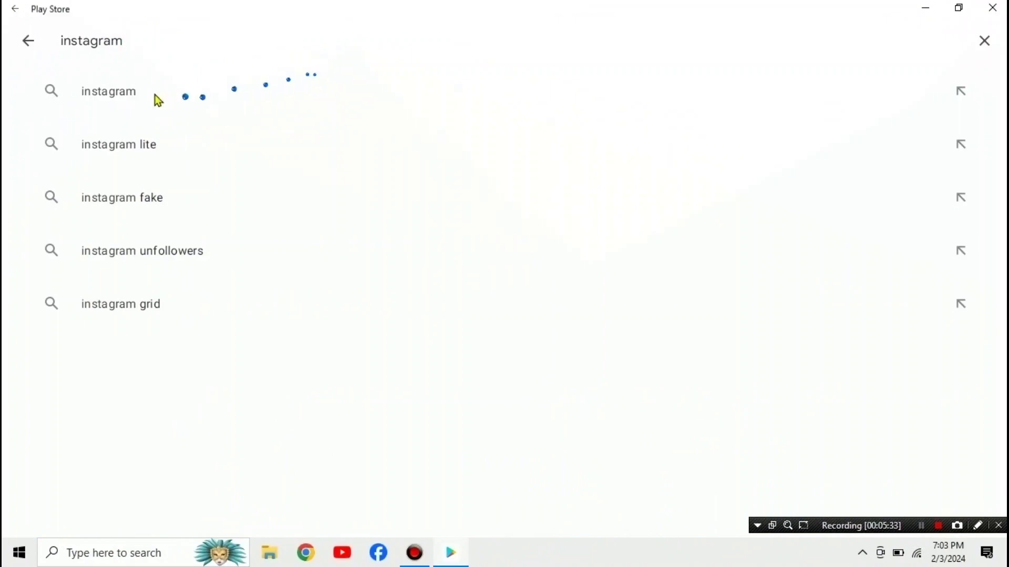
left_click(122, 90)
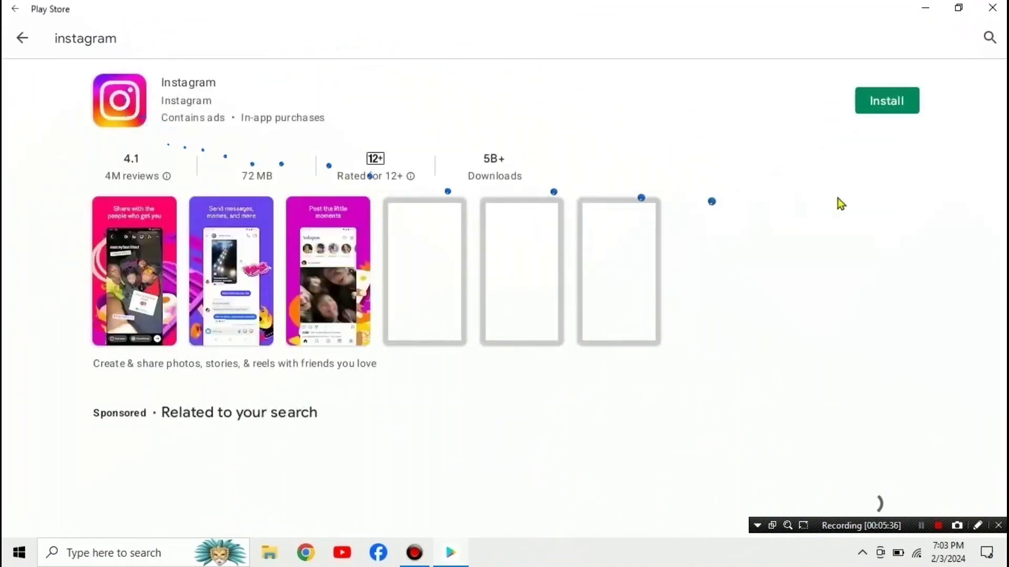
left_click(888, 103)
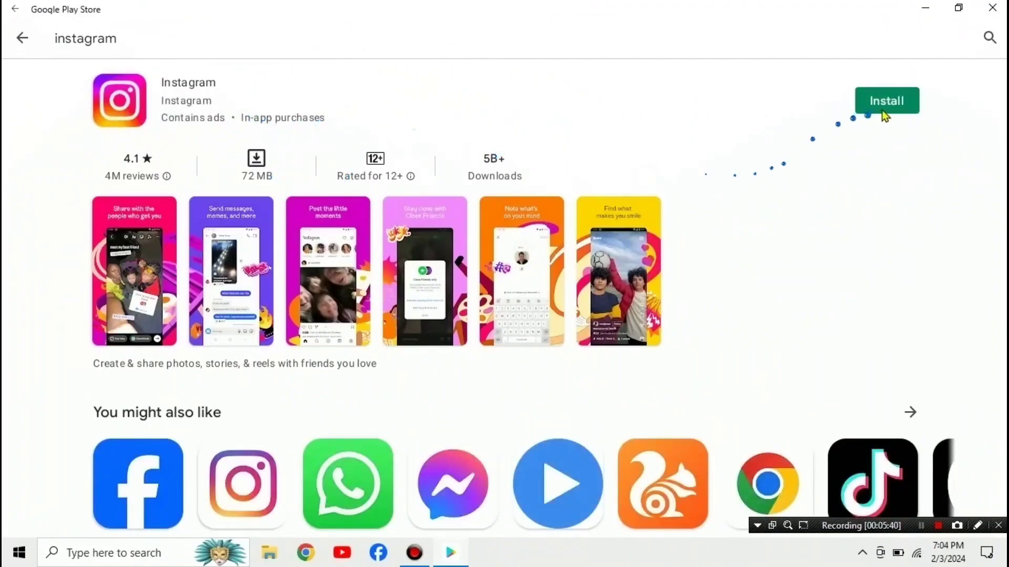
left_click(857, 111)
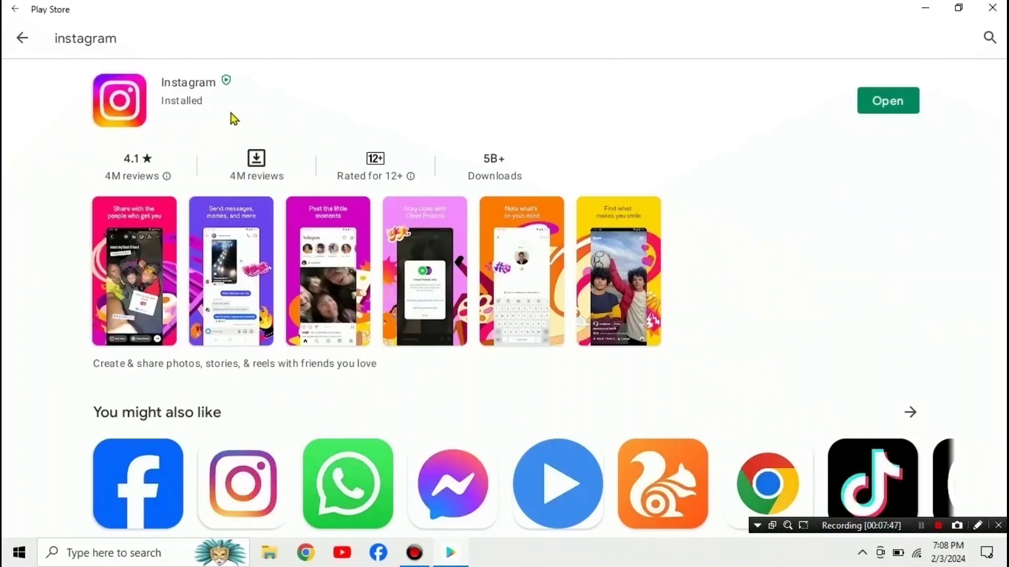
Step: Close the Play Store, launch Instagram from Start and sign in with the saved Smart Lock account
left_click(991, 7)
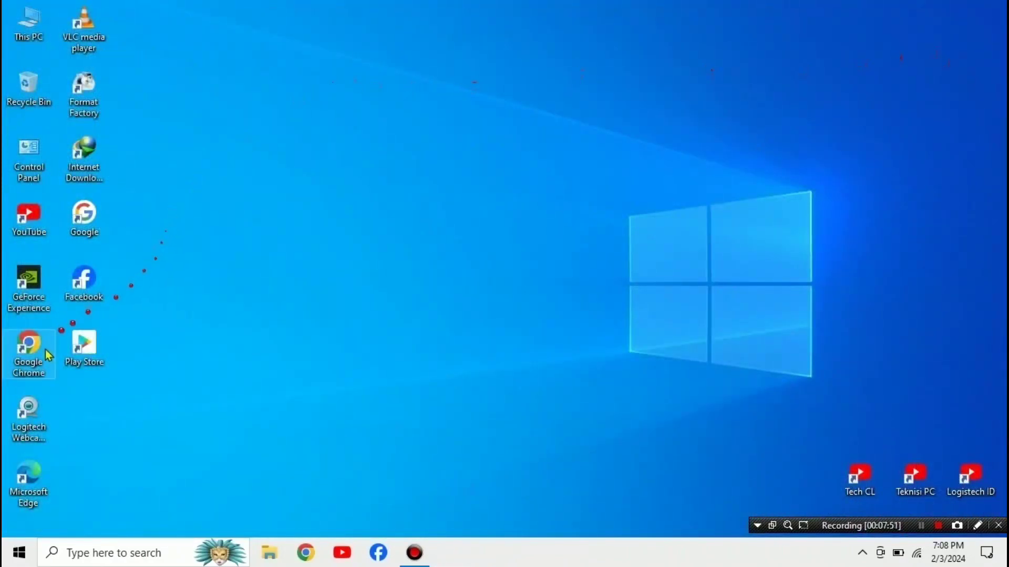
left_click(19, 553)
scroll(105, 342, "down", 6)
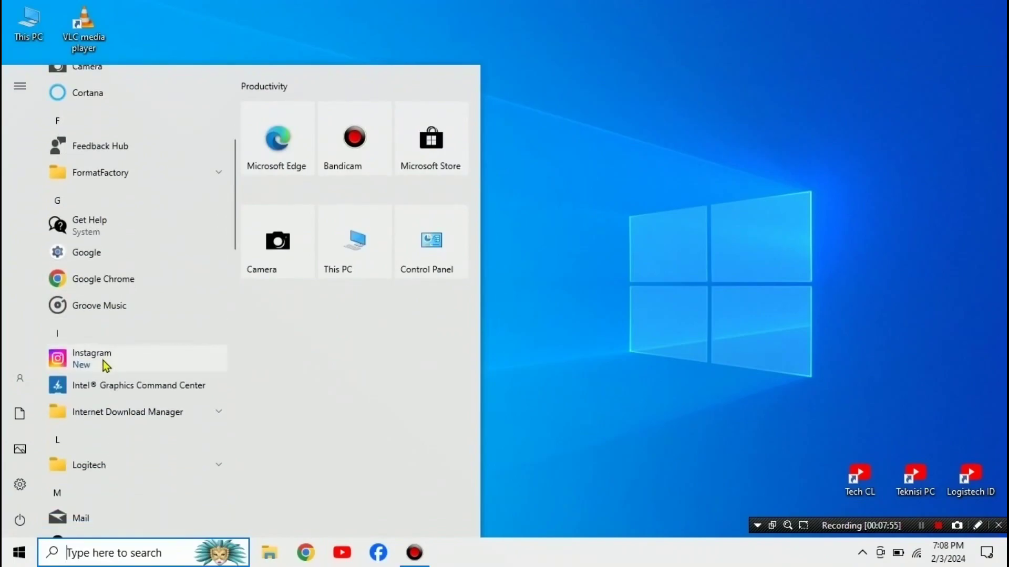
left_click(106, 366)
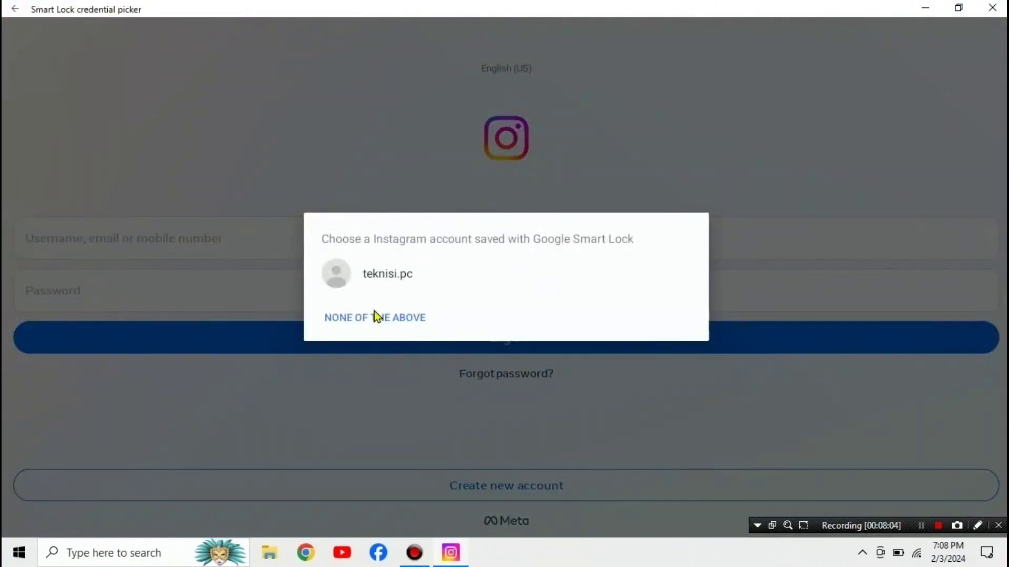
left_click(376, 319)
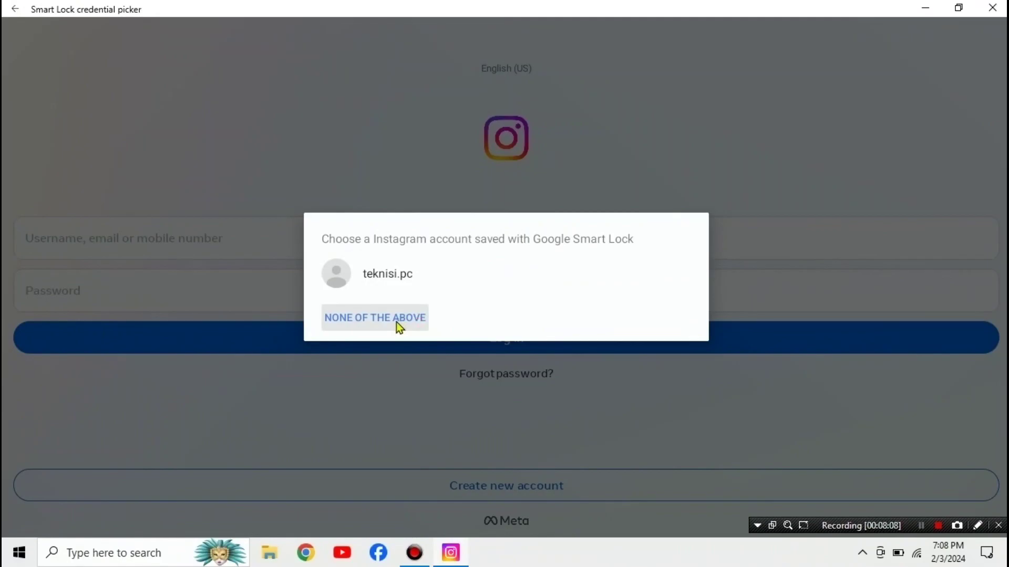
left_click(394, 274)
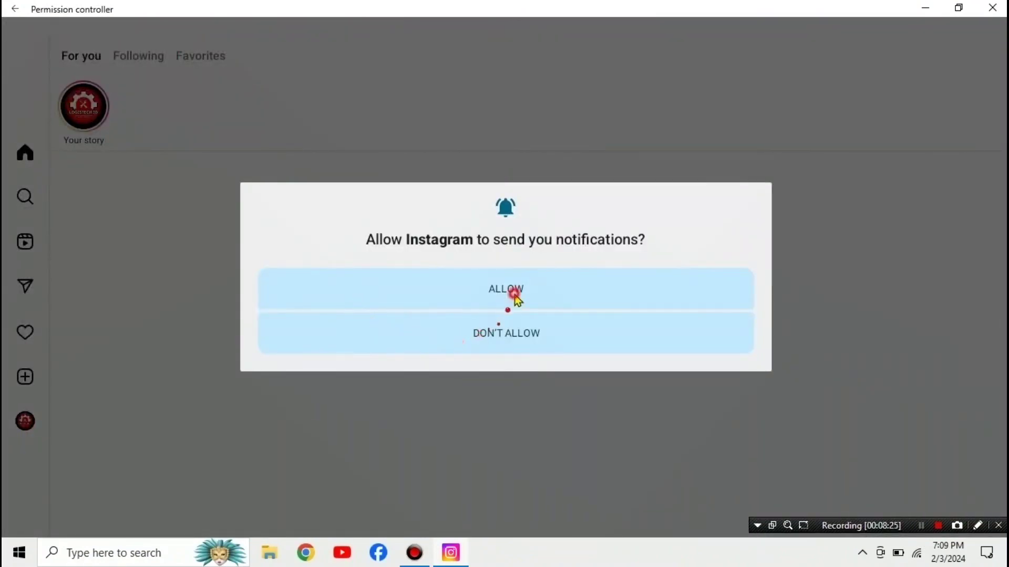
Step: Allow Instagram notifications and contacts access, then scroll through the home feed
left_click(513, 292)
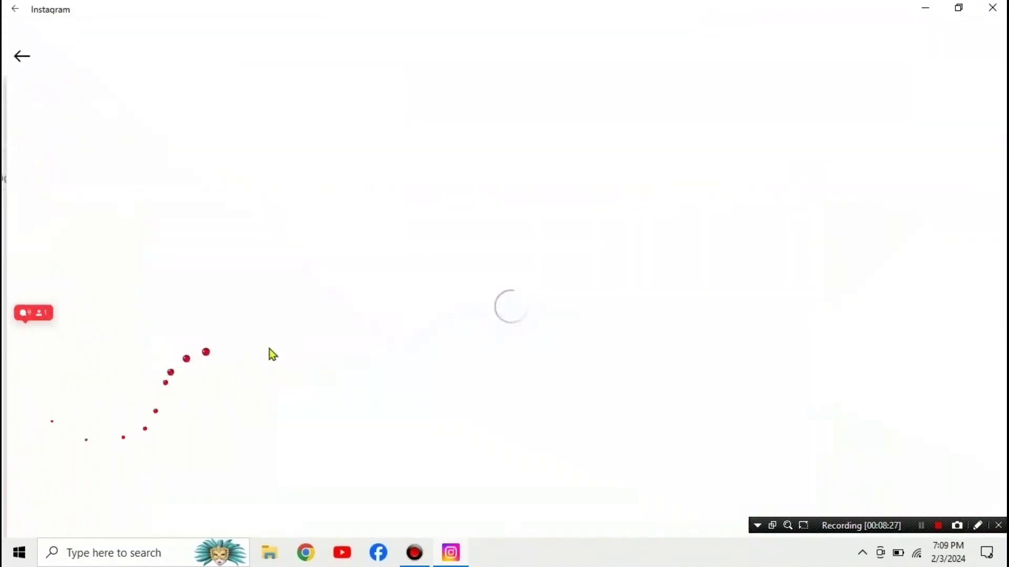
left_click(476, 492)
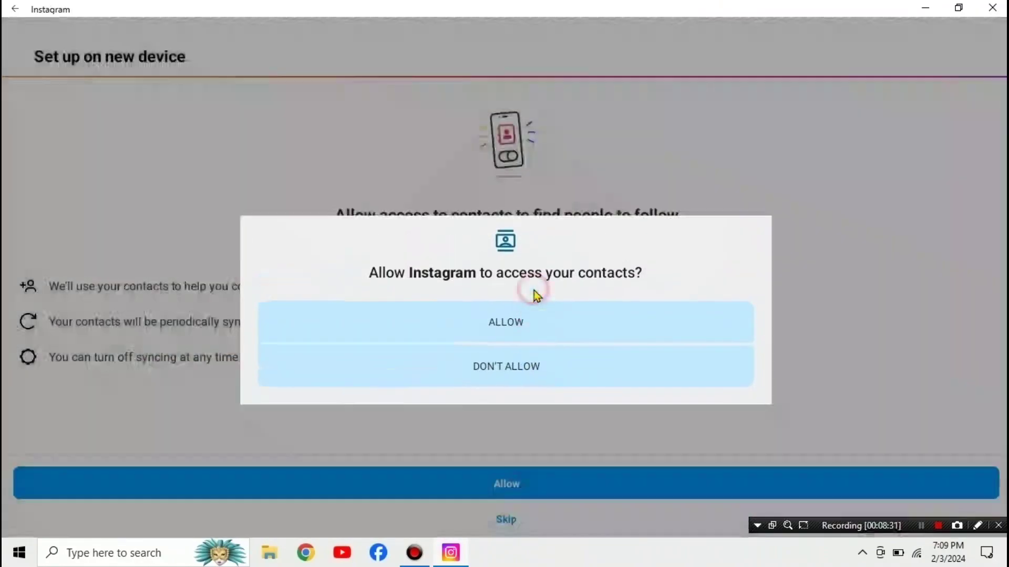
left_click(533, 291)
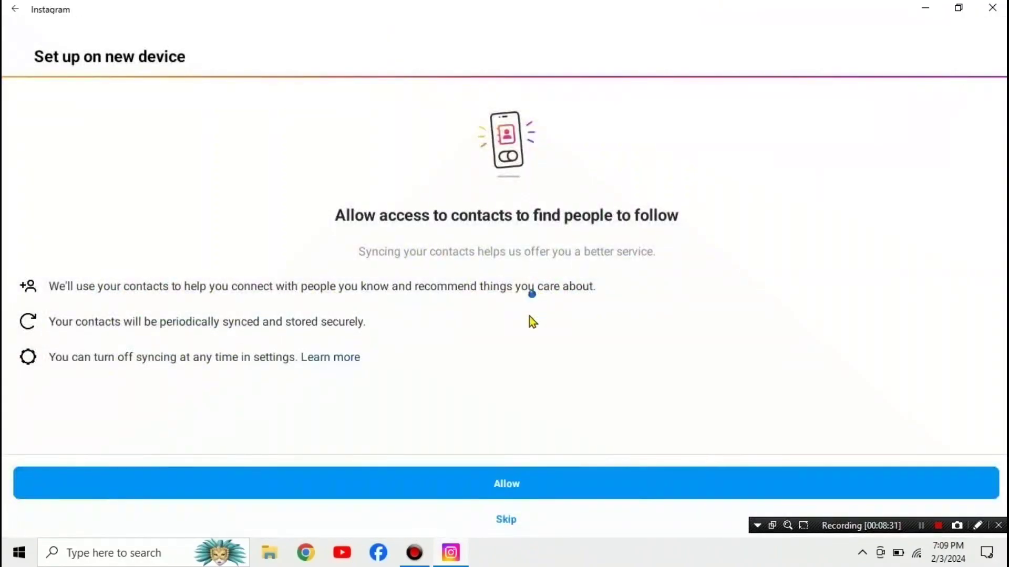
scroll(308, 404, "down", 2)
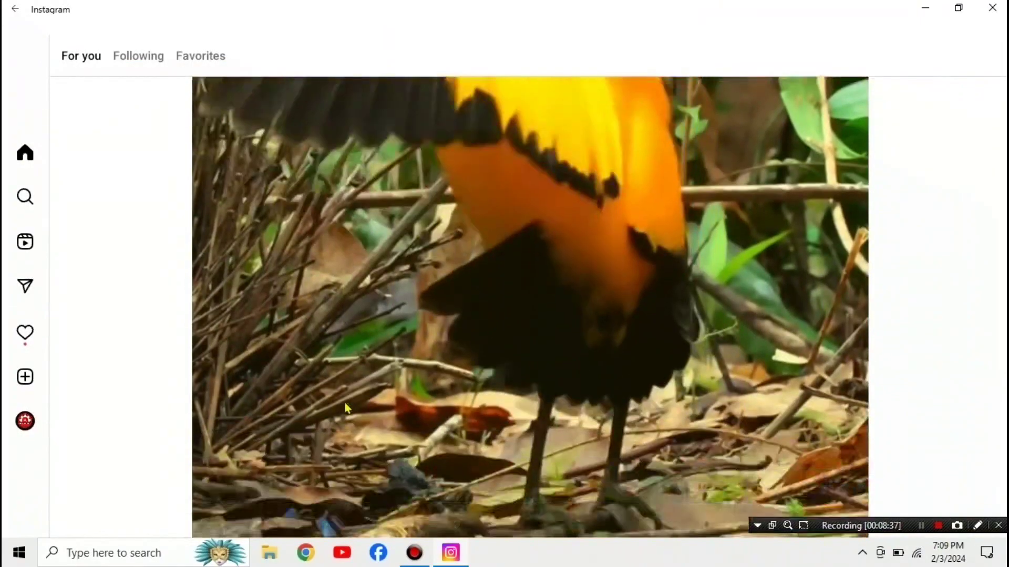
scroll(345, 408, "down", 10)
scroll(347, 408, "down", 2)
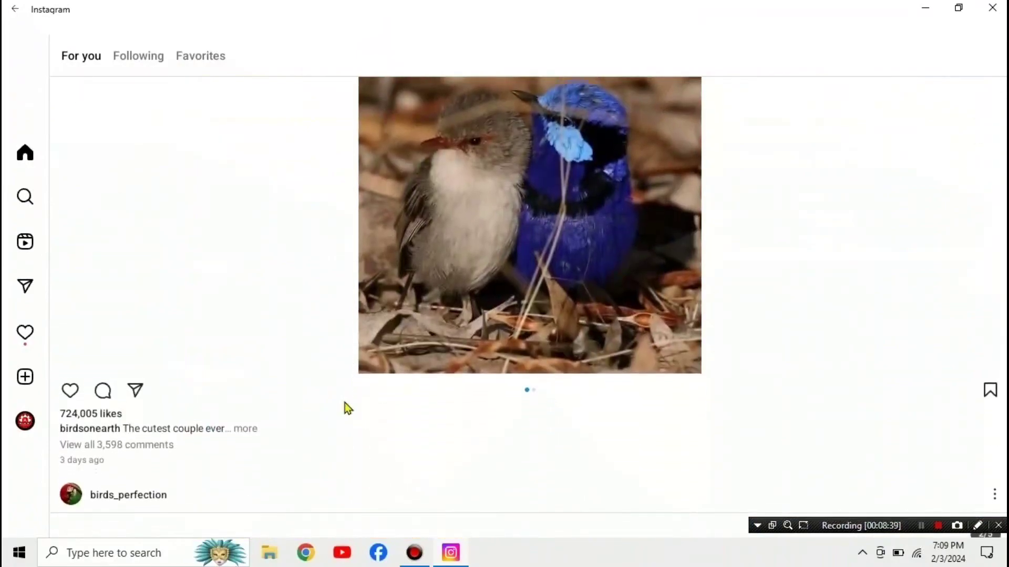
scroll(566, 247, "down", 10)
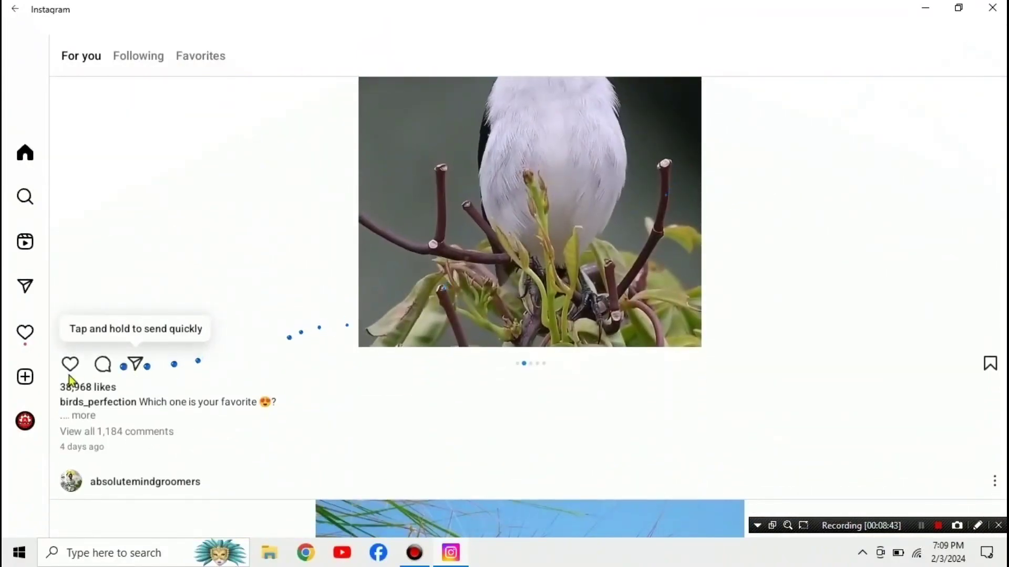
Step: Browse the account's own profile, close Instagram and refresh the desktop
left_click(27, 424)
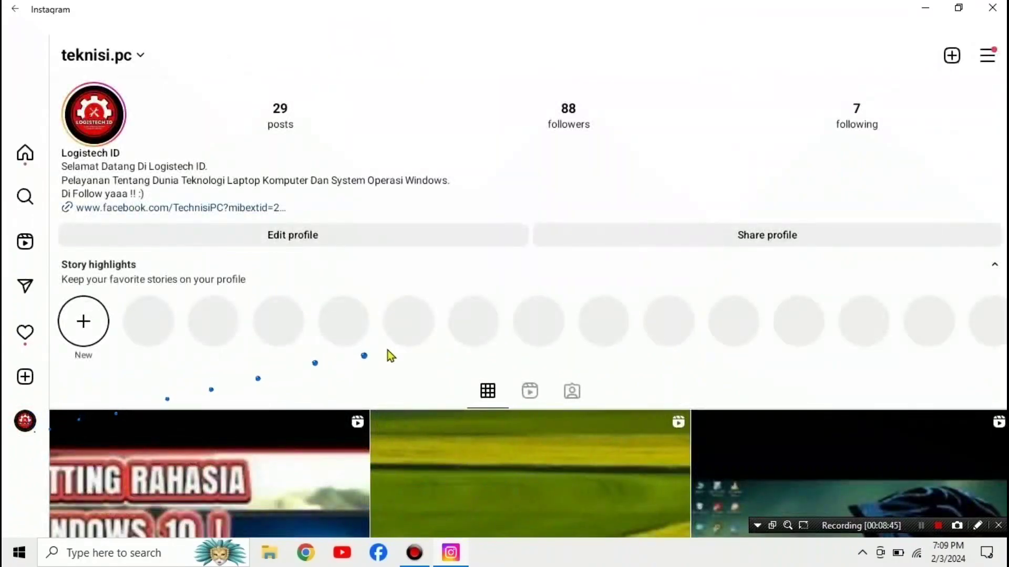
scroll(387, 349, "down", 5)
scroll(389, 356, "down", 3)
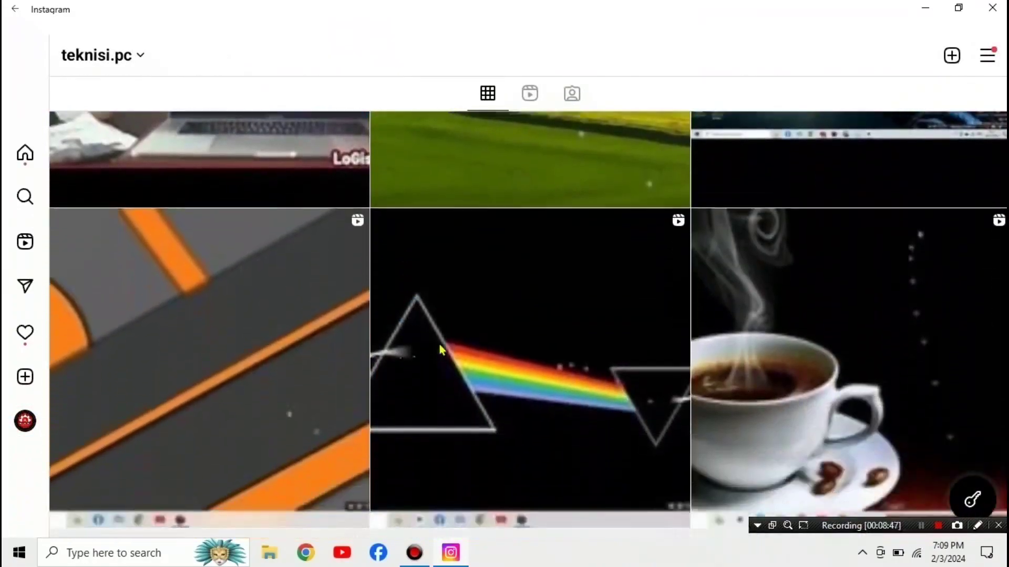
left_click(992, 8)
right_click(537, 196)
left_click(566, 234)
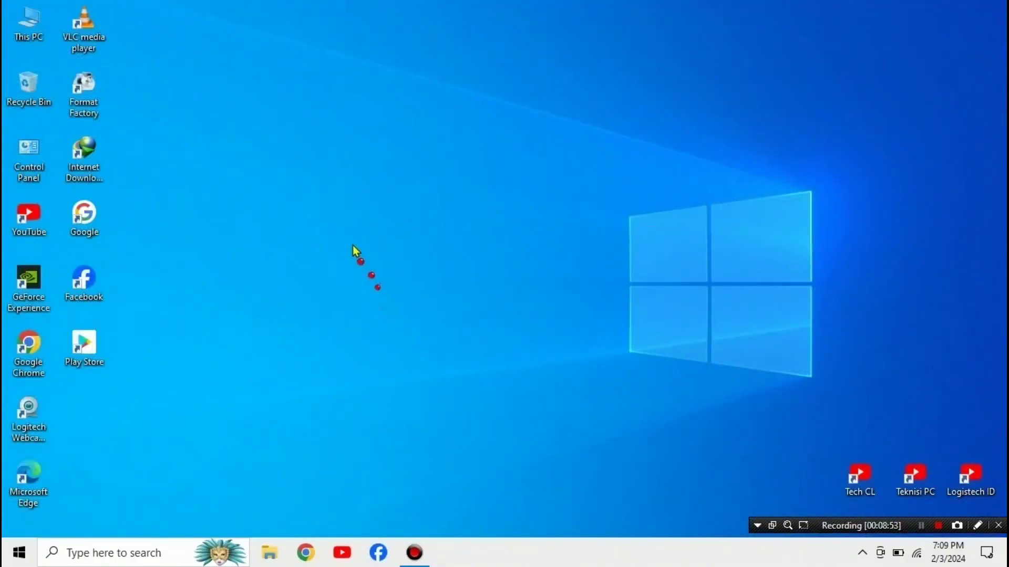
right_click(412, 265)
left_click(443, 308)
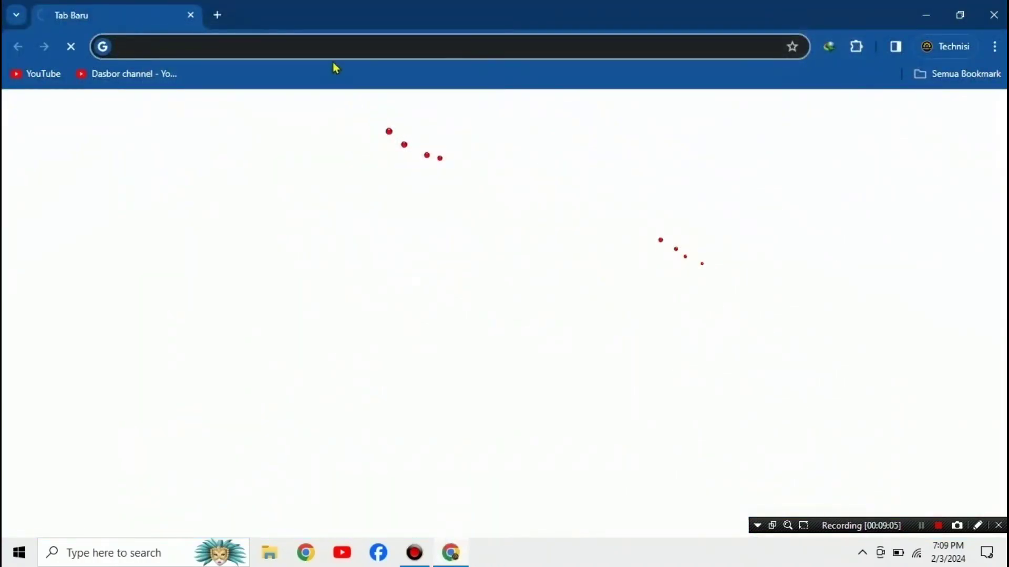
Step: Search Google for 'wsa pacman windows 10' using the suggestion offered for 'pacman wsa'
left_click(330, 50)
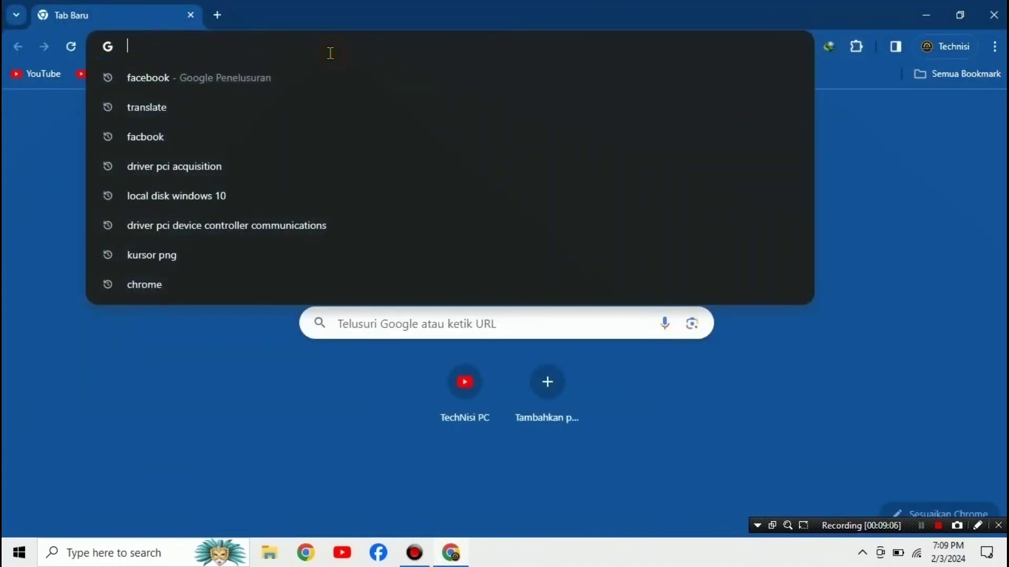
type("pacman")
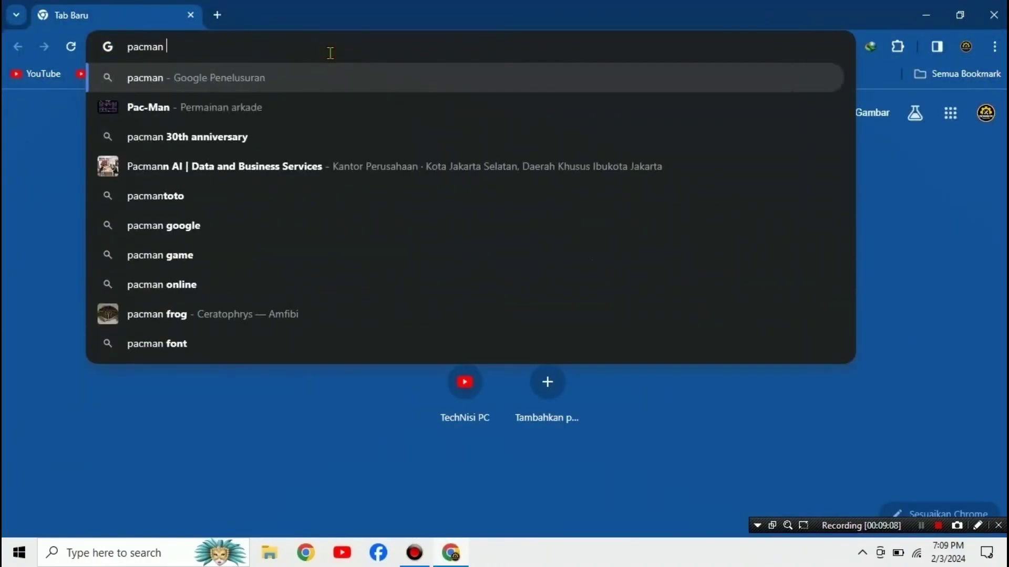
type(" wsa")
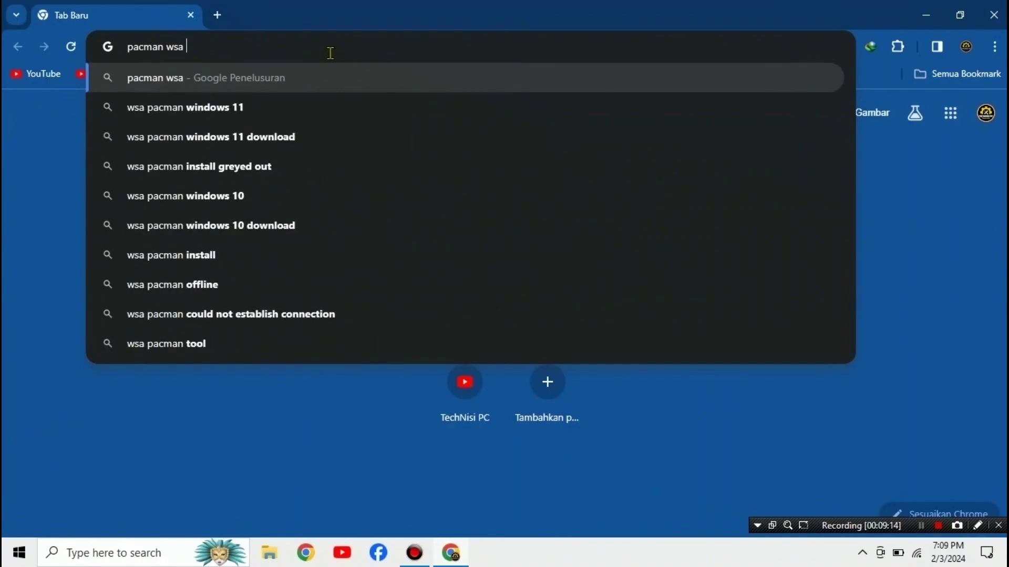
left_click(195, 203)
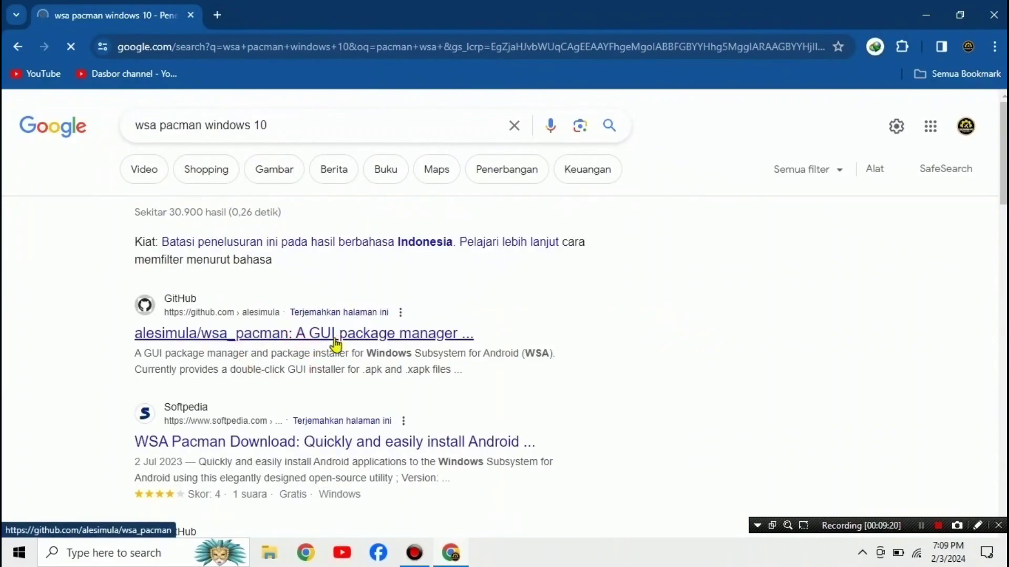
Step: Scroll the alesimula/wsa_pacman repository page until the WSA-pacman v1.5.0 release shows
scroll(301, 346, "down", 3)
scroll(299, 335, "up", 3)
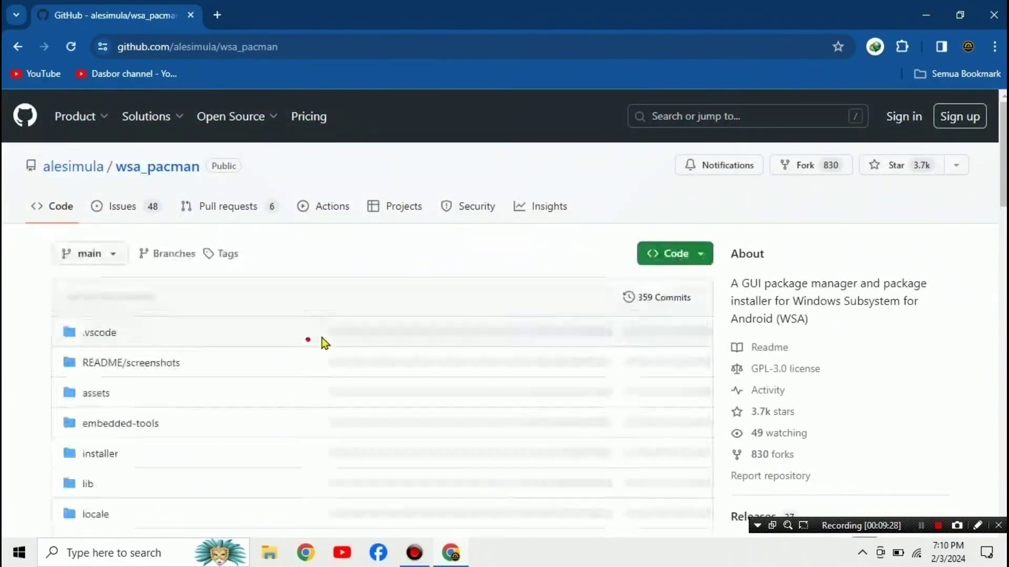
scroll(534, 341, "down", 5)
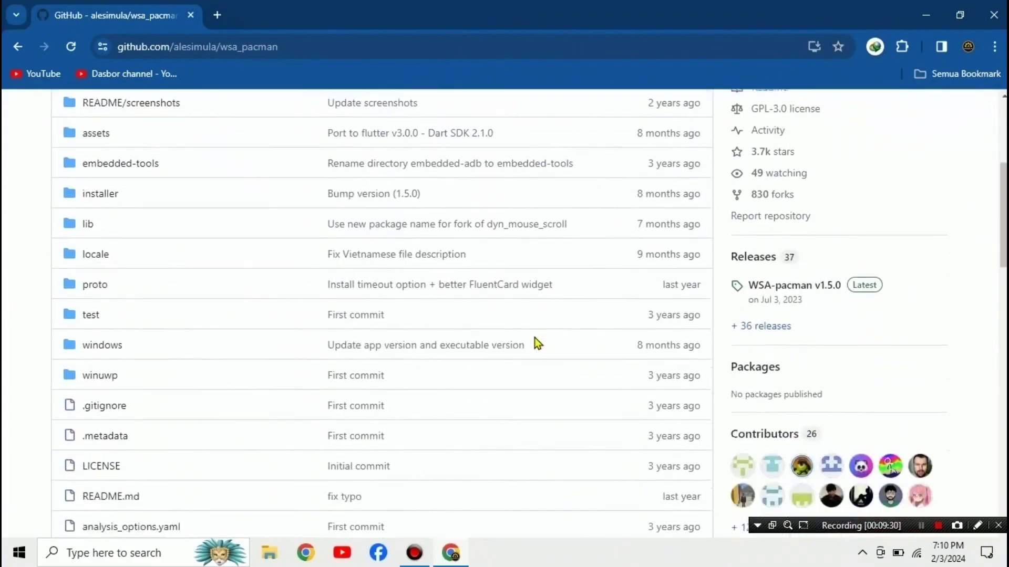
scroll(534, 337, "down", 12)
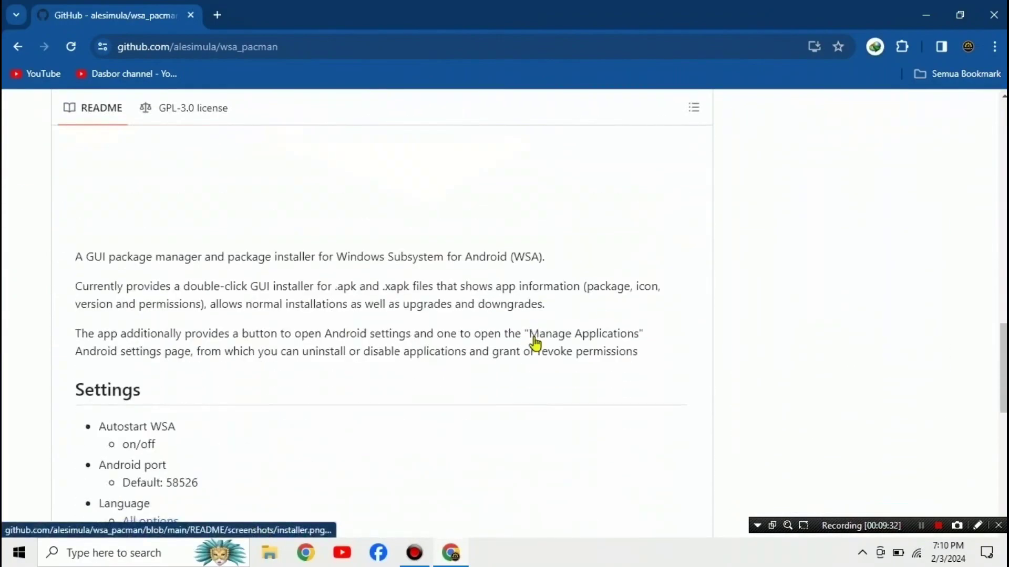
scroll(535, 343, "down", 10)
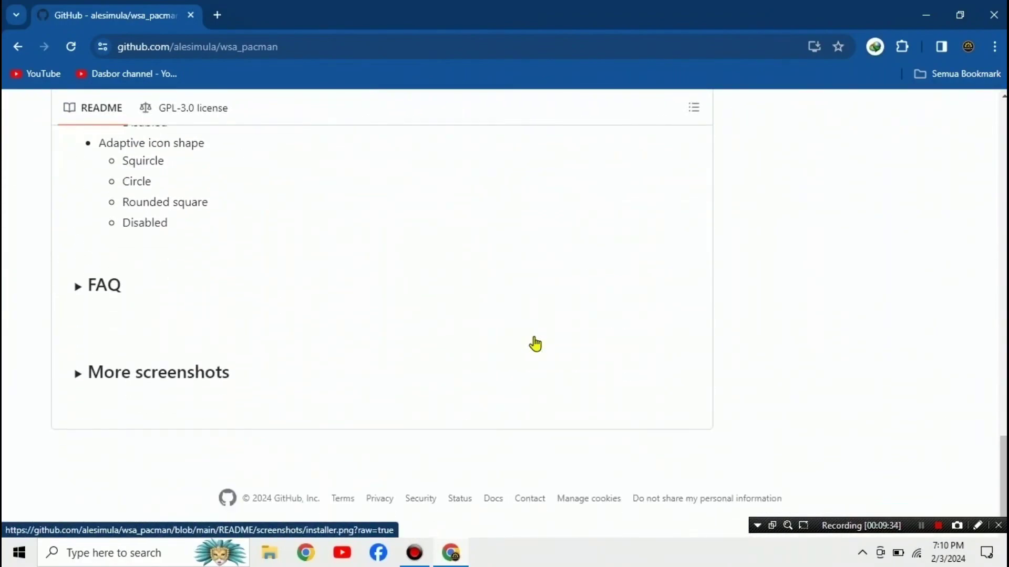
scroll(535, 345, "up", 20)
scroll(398, 284, "down", 3)
scroll(476, 342, "up", 10)
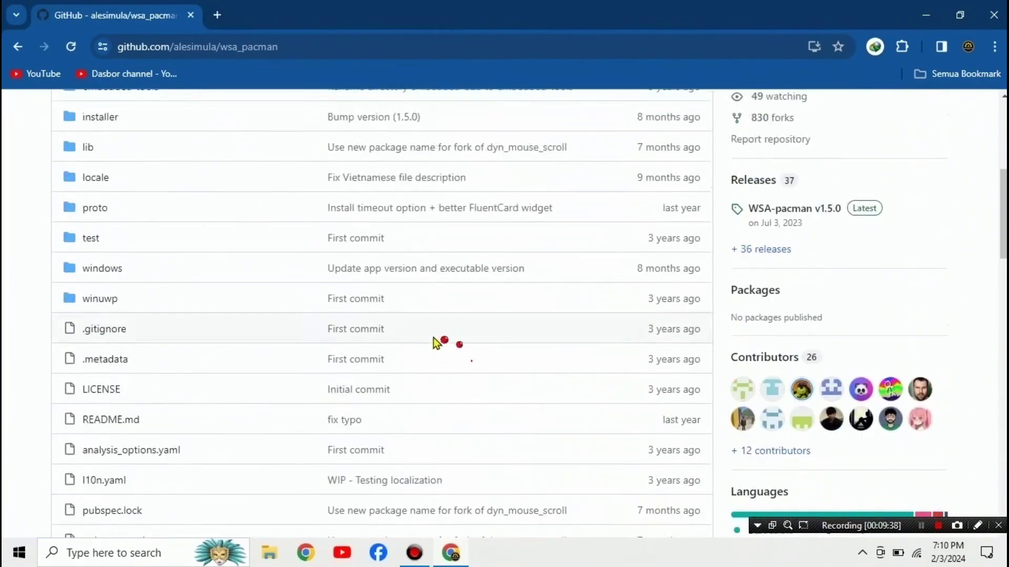
scroll(410, 338, "up", 3)
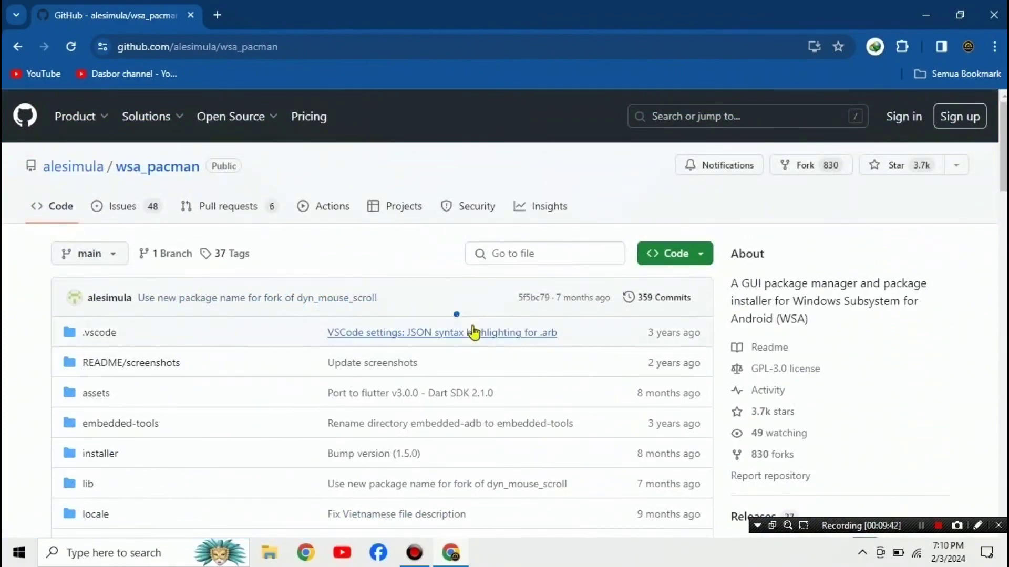
scroll(417, 343, "down", 1)
scroll(419, 346, "down", 3)
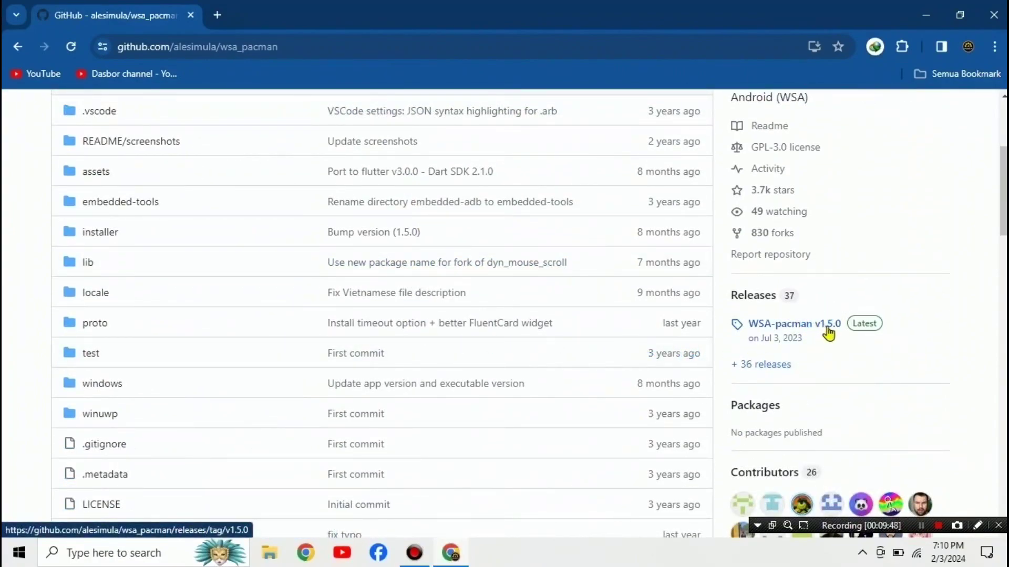
Step: Download WSA-pacman-v1.5.0-installer.exe with IDM into a new Downloads\Programs folder and open it
left_click(827, 329)
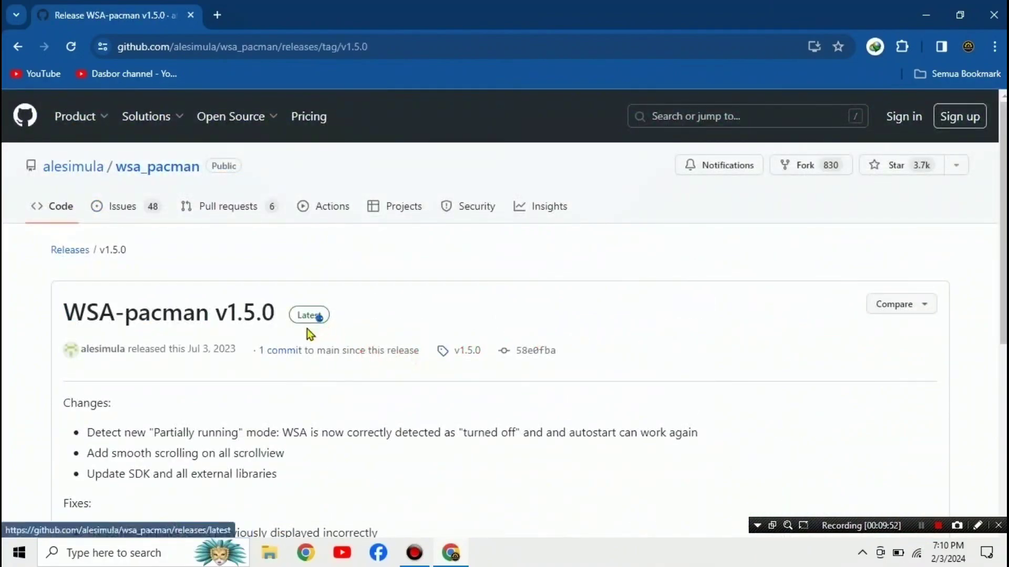
scroll(403, 358, "down", 3)
scroll(402, 358, "down", 3)
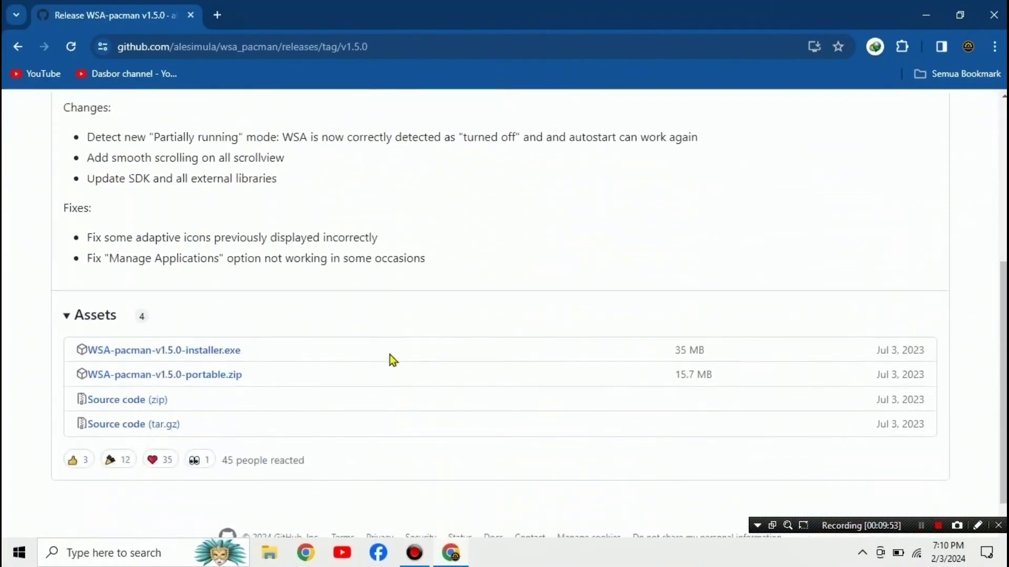
left_click(204, 355)
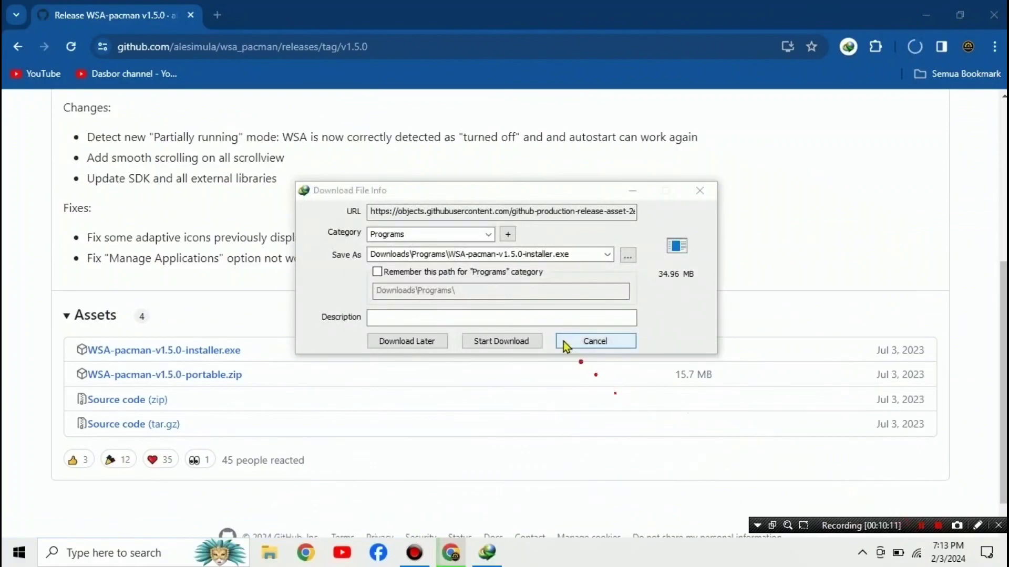
left_click(504, 344)
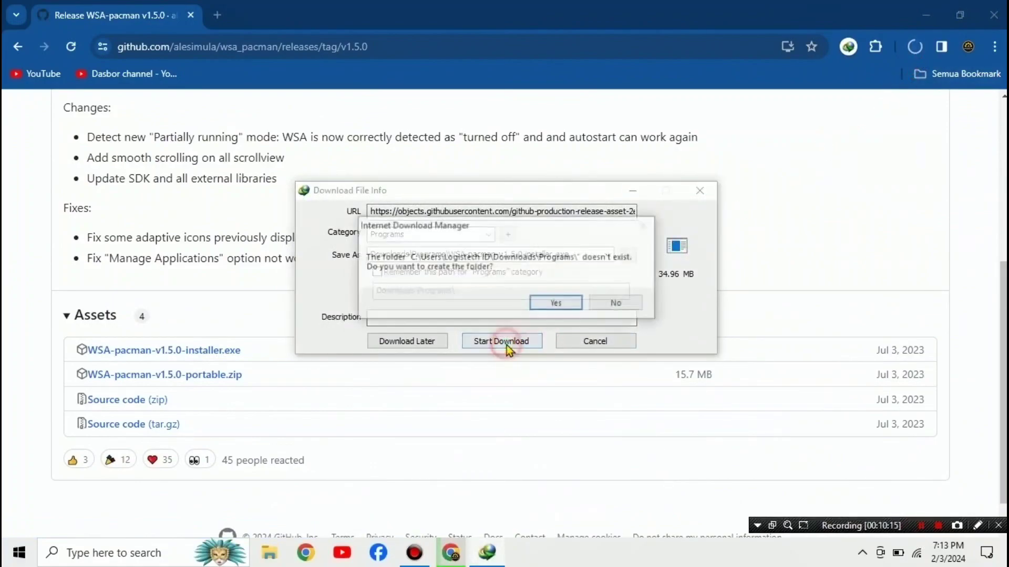
left_click(560, 302)
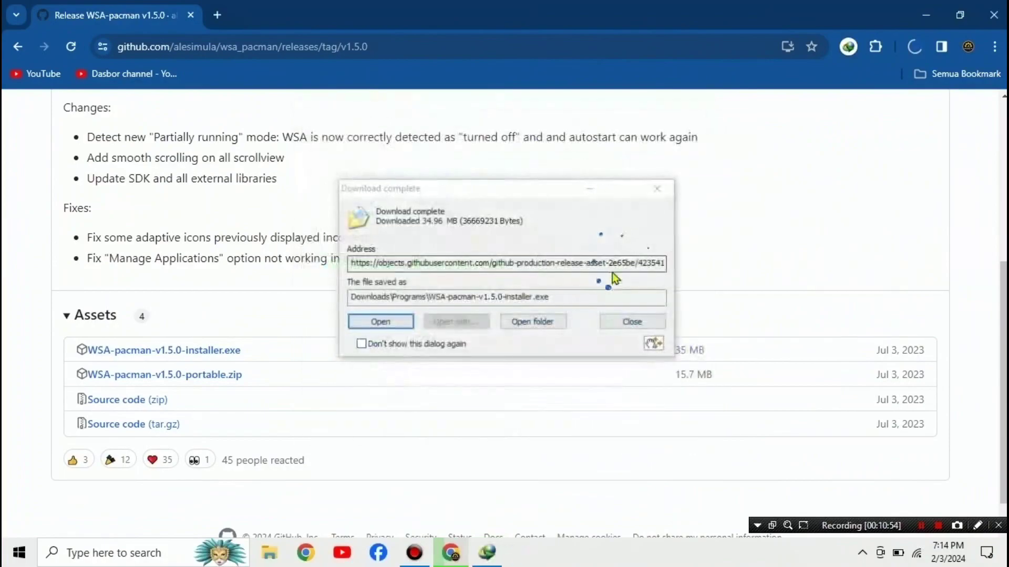
left_click(540, 326)
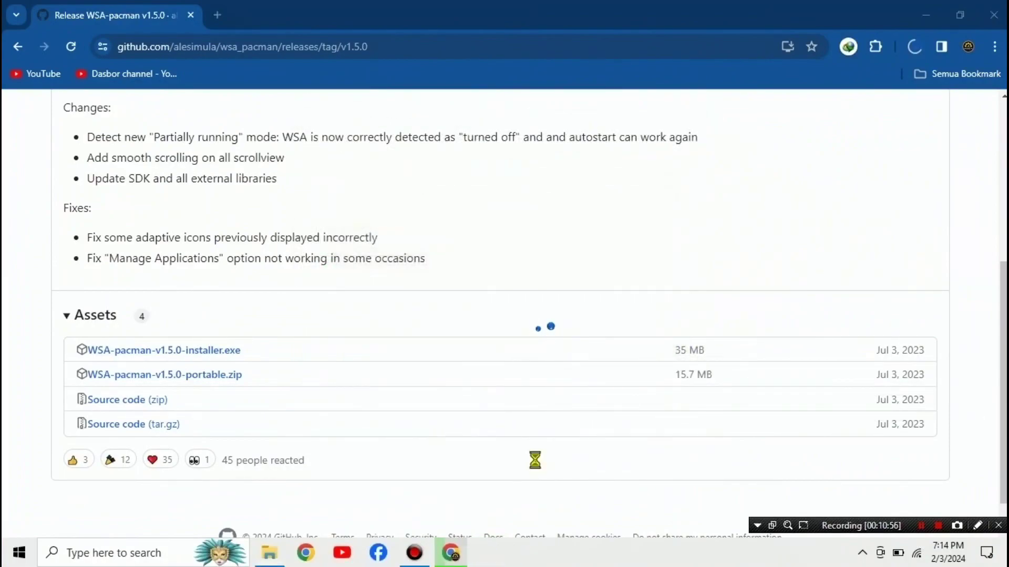
Step: Run the installer and install WSA PacMan 1.5.0 into C:\Program Files\WSA PacMan with default options
left_click(213, 97)
left_click(214, 96)
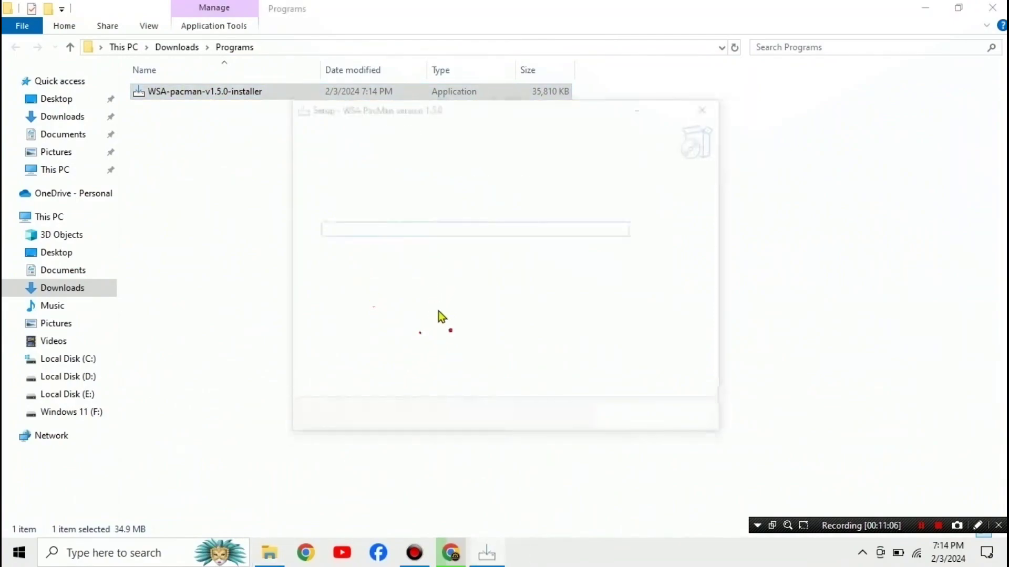
left_click(624, 423)
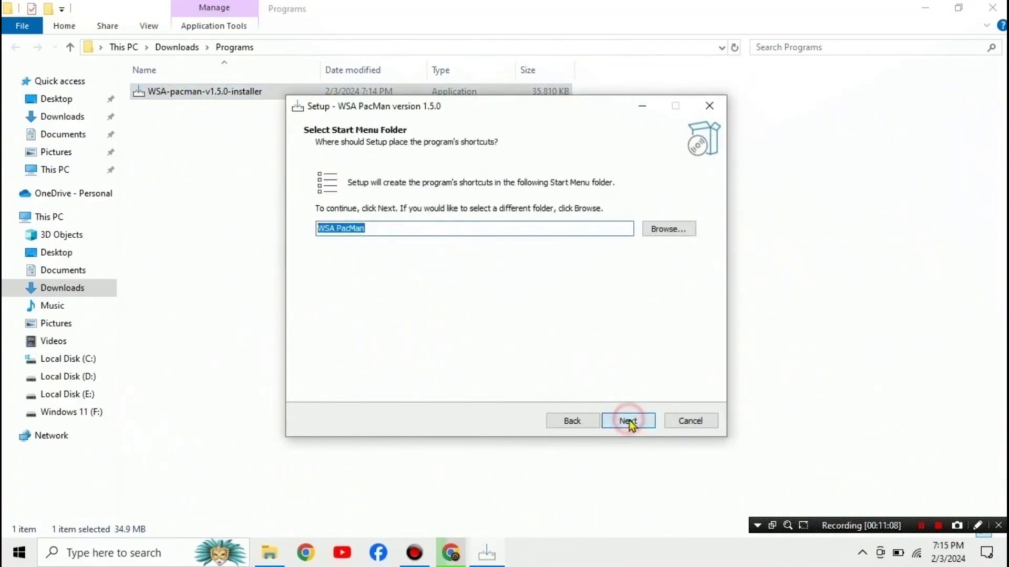
left_click(630, 423)
left_click(630, 423)
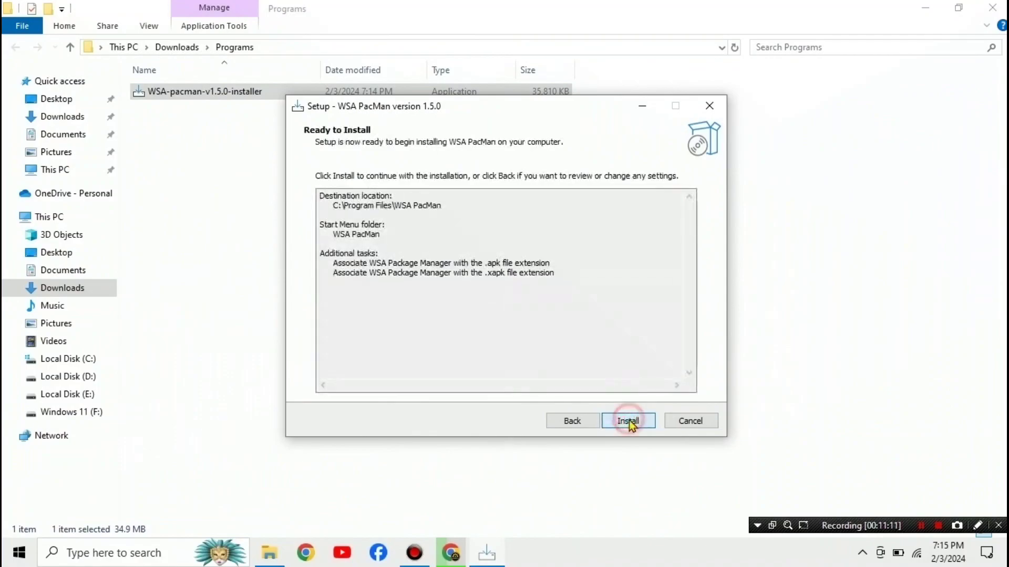
left_click(630, 422)
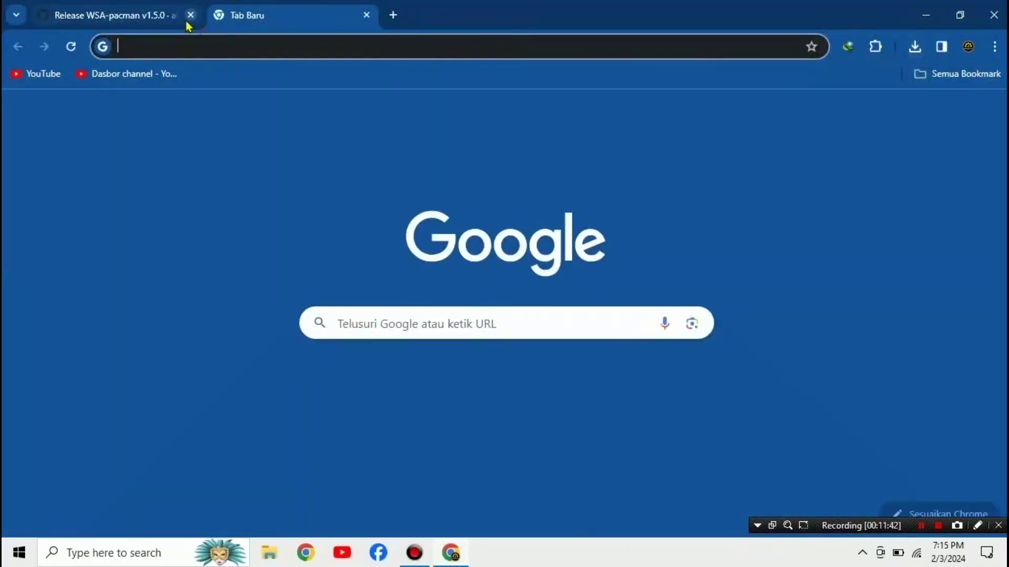
Step: Close the old tab, Google 'download apk shope' and scroll to the APKCombo Shopee result
left_click(190, 15)
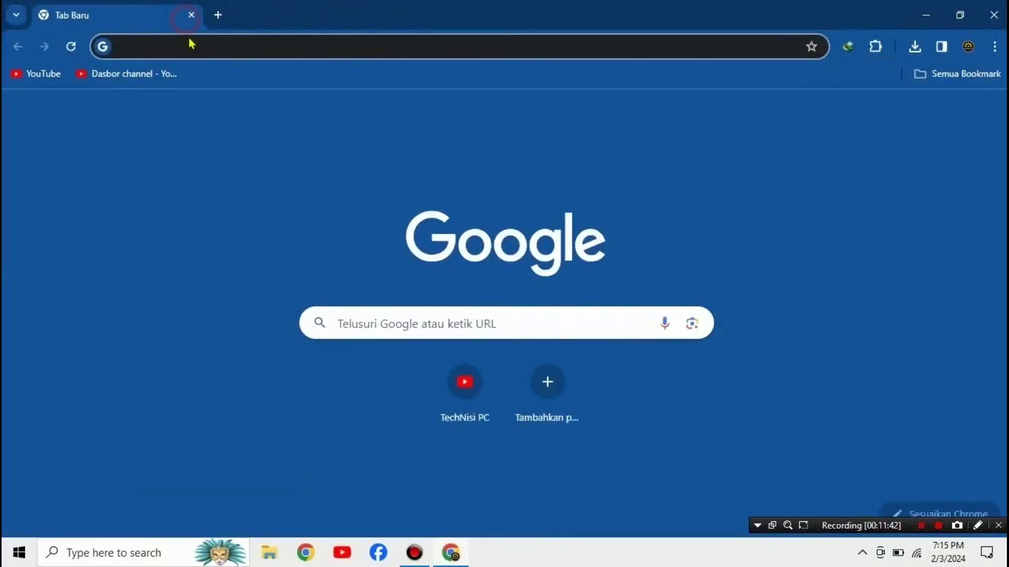
left_click(190, 41)
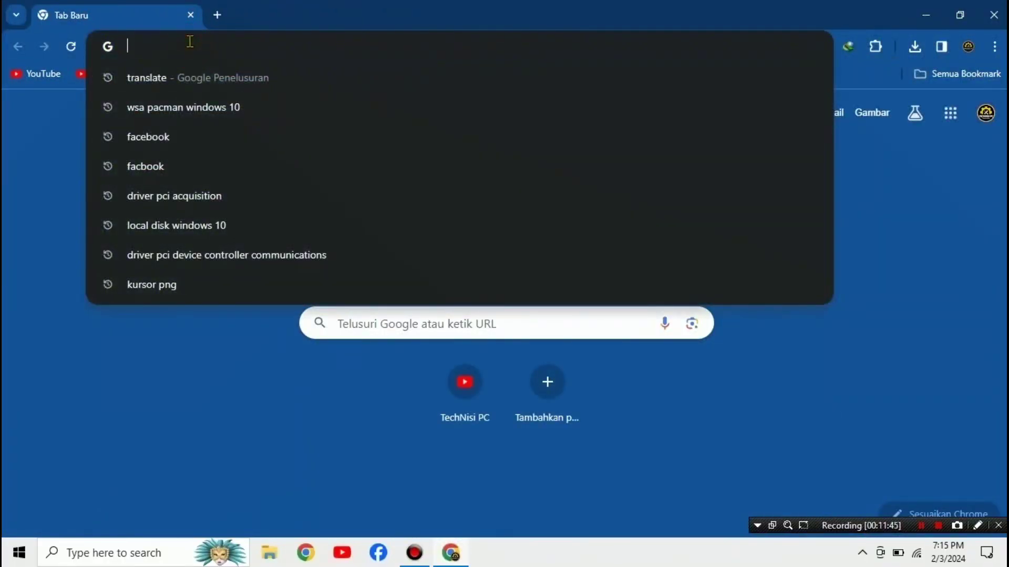
type("downlo")
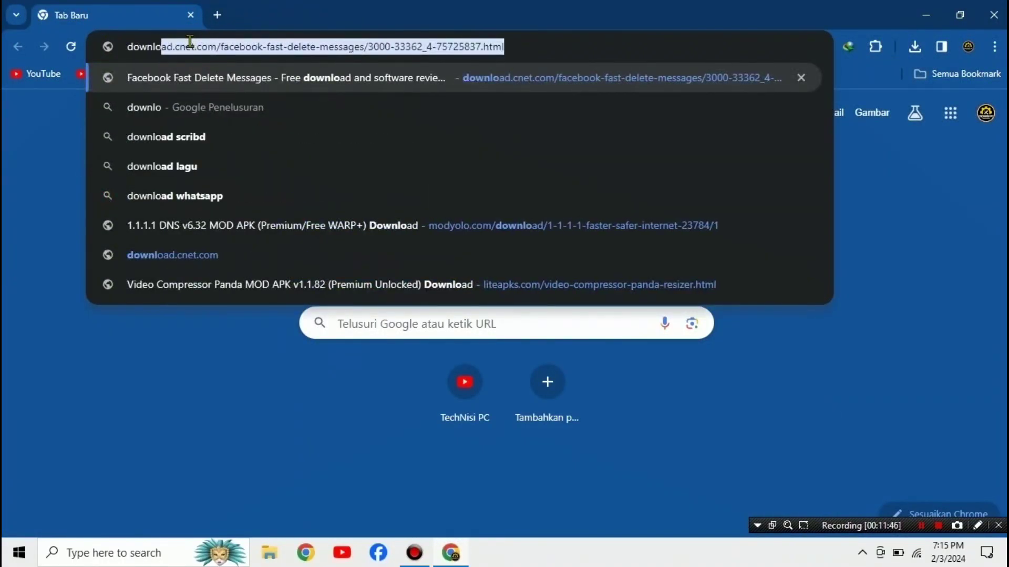
type("ad aplikas")
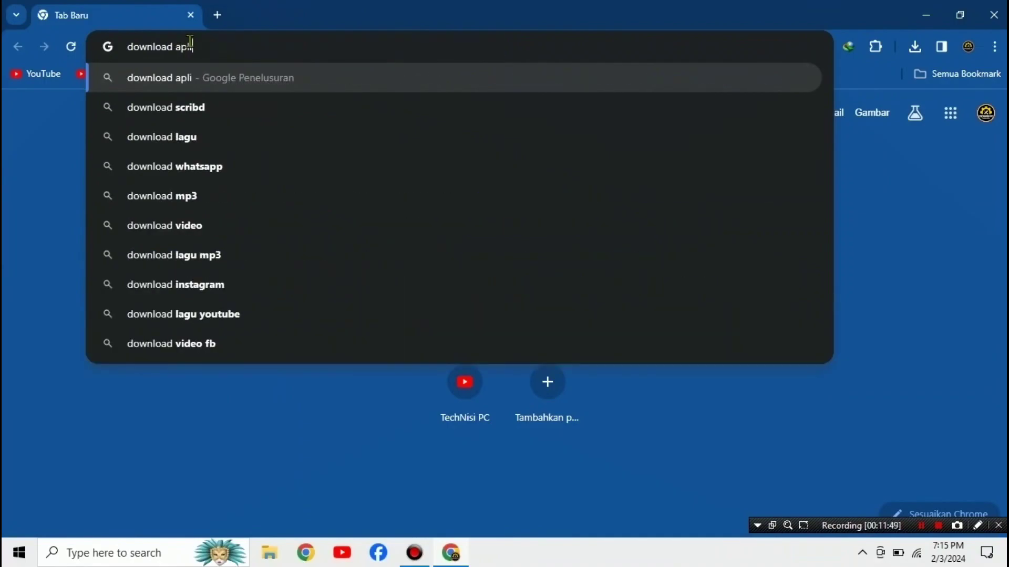
key("BackSpace")
key("BackSpace")
key("BackSpace")
key("BackSpace")
key("BackSpace")
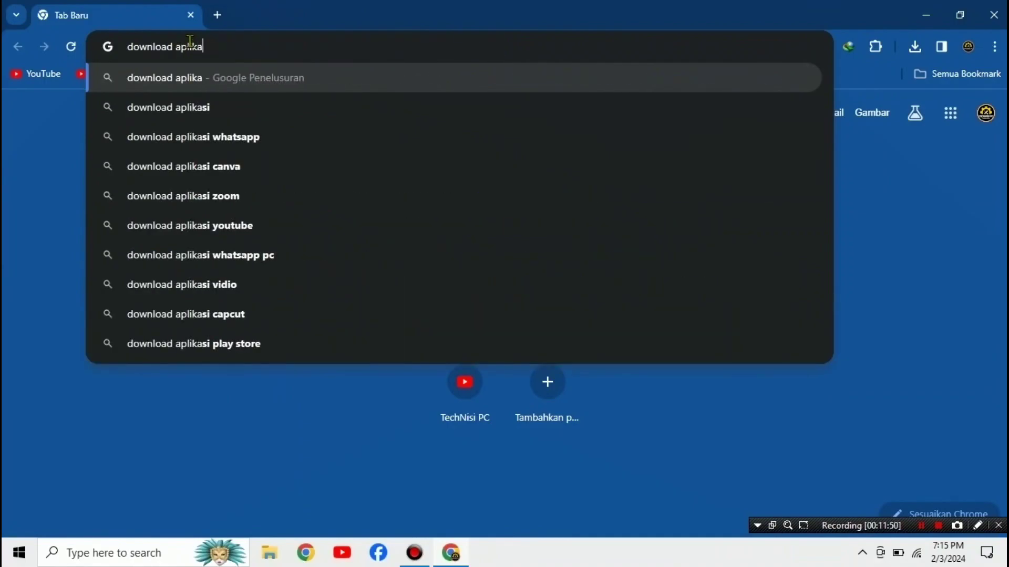
type("k shope")
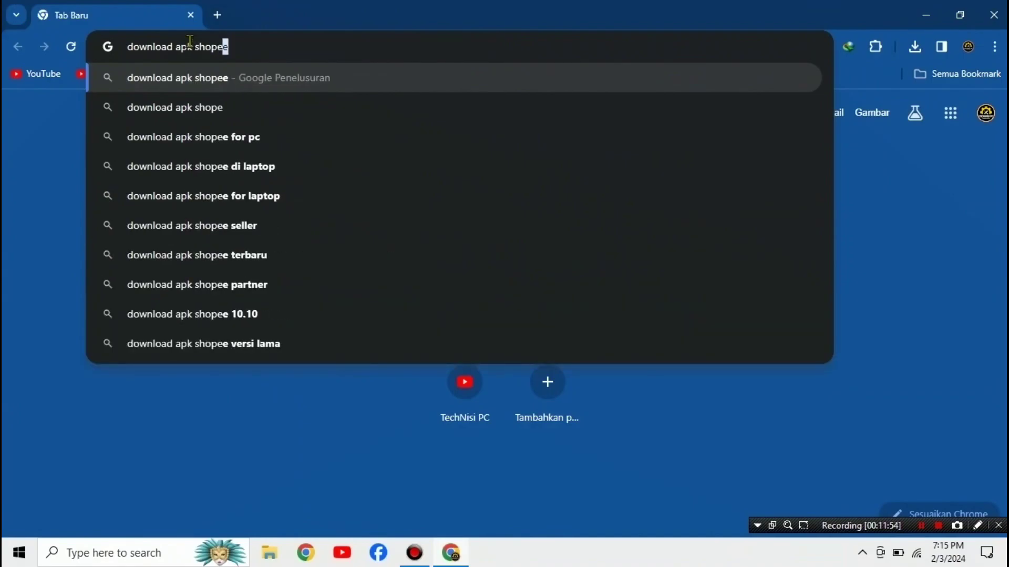
key("BackSpace")
key("Return")
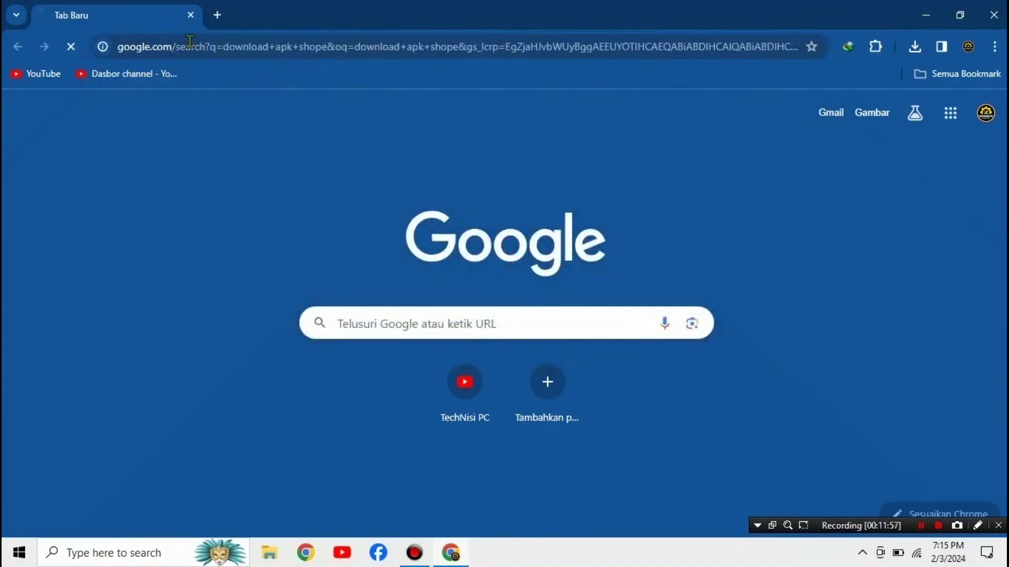
scroll(269, 399, "down", 5)
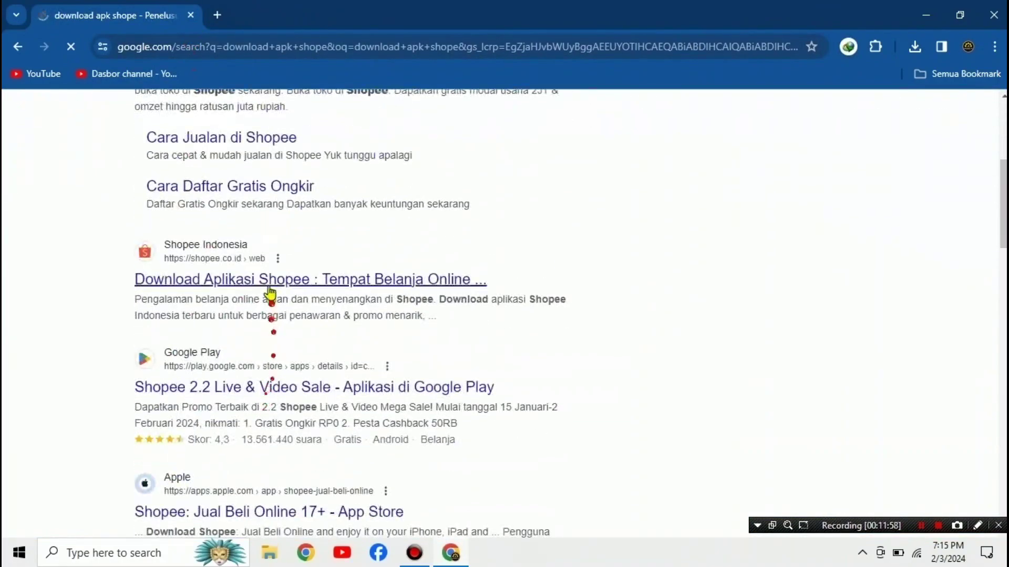
scroll(277, 391, "down", 3)
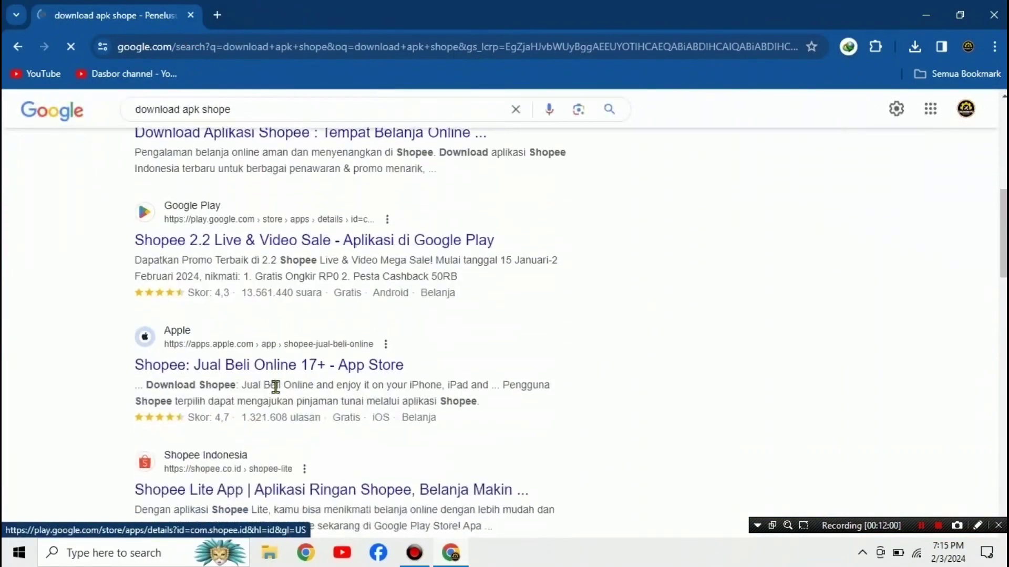
scroll(261, 255, "down", 6)
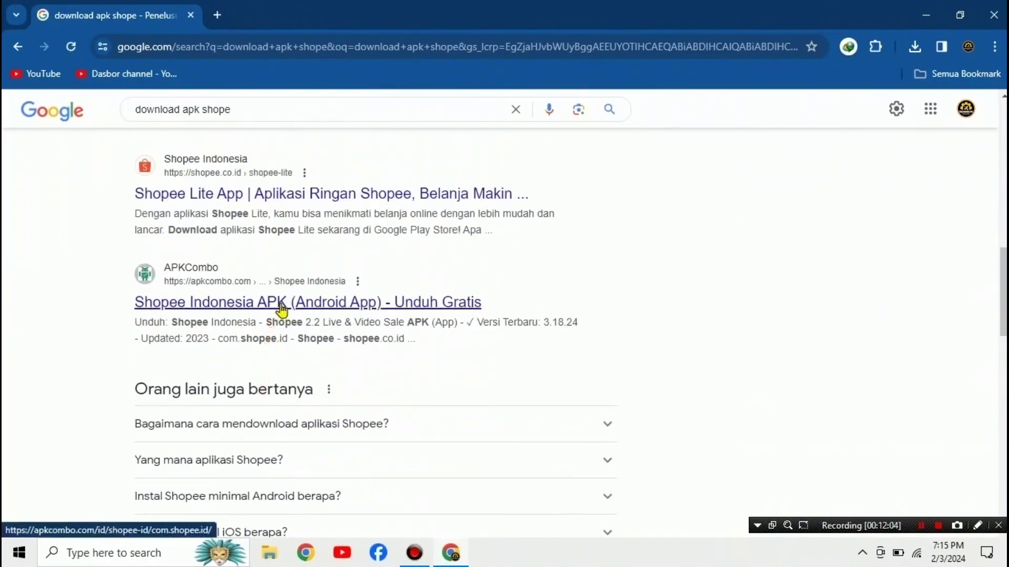
Step: Open APKCombo's Shopee Indonesia download page and its 3.18.24 APK link, dismissing the ad
left_click(282, 310)
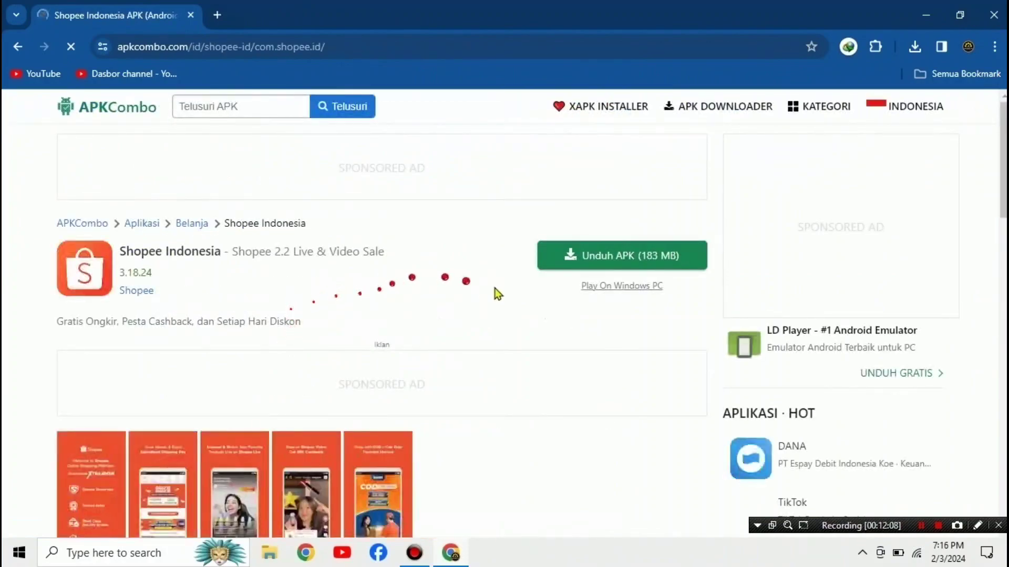
left_click(594, 260)
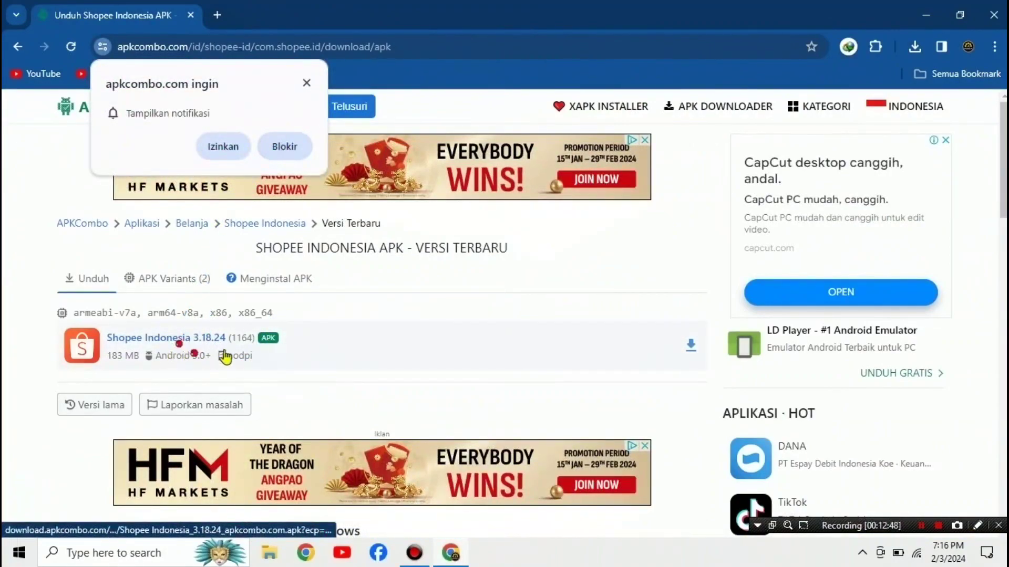
left_click(209, 344)
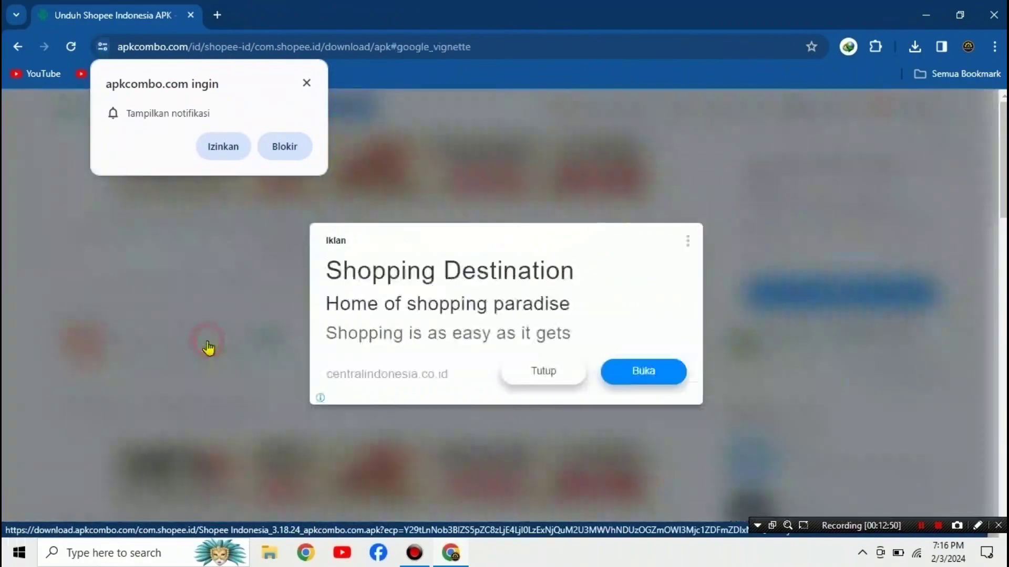
left_click(541, 376)
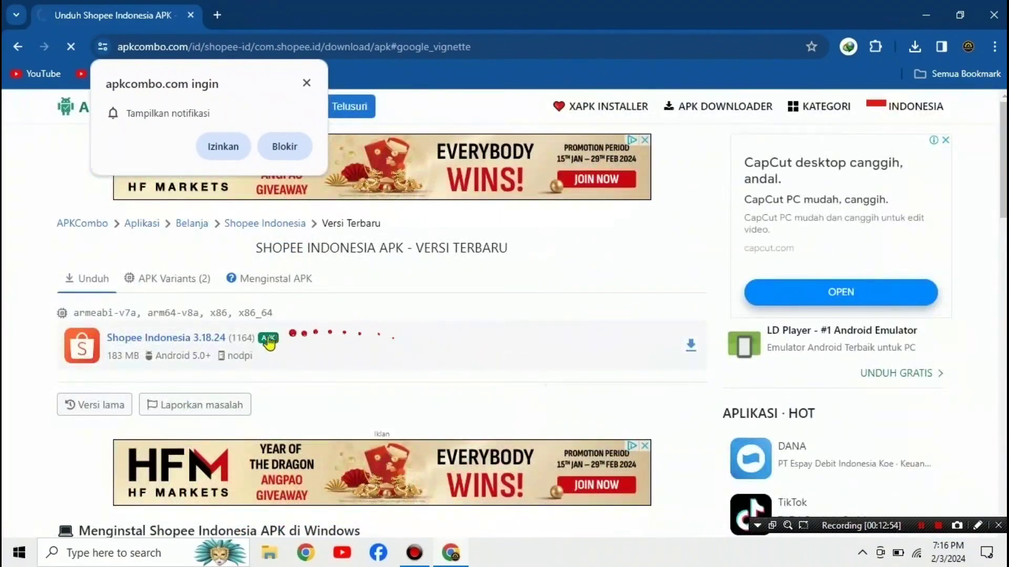
Step: Download Shopee Indonesia_3.18.24_apkcombo.com.apk into Downloads with IDM and close the completion notice
left_click(271, 339)
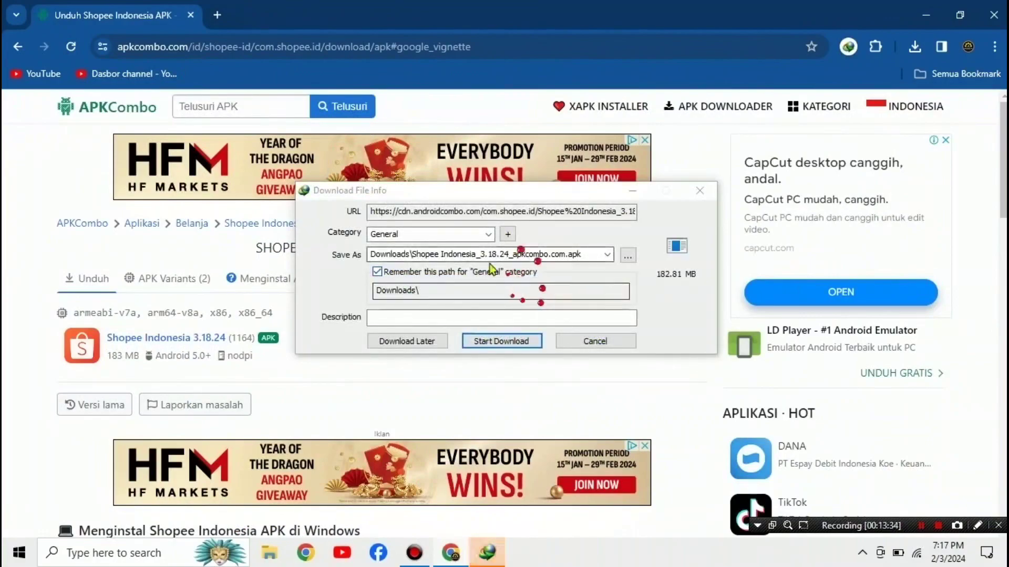
left_click(537, 341)
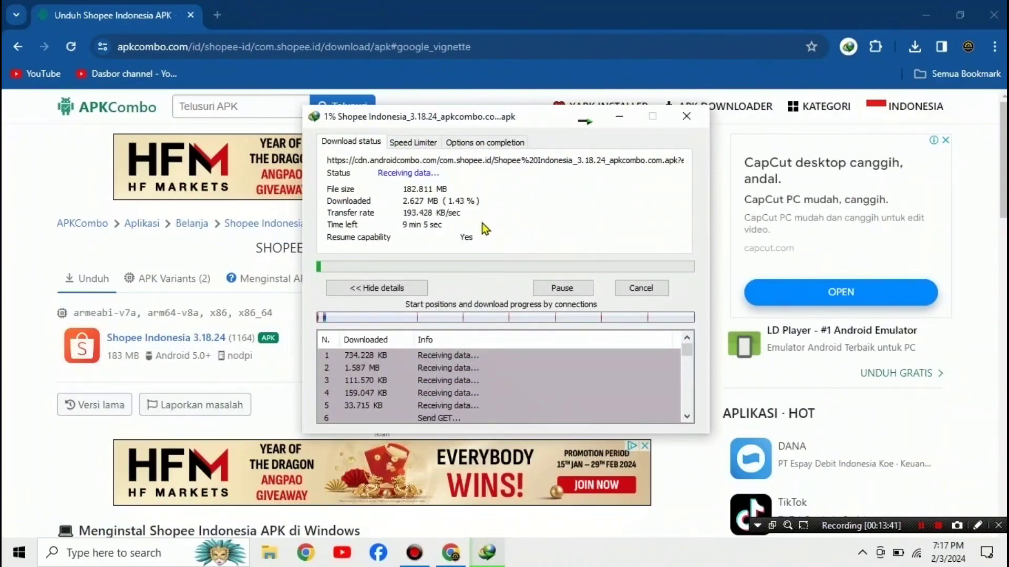
left_click(522, 245)
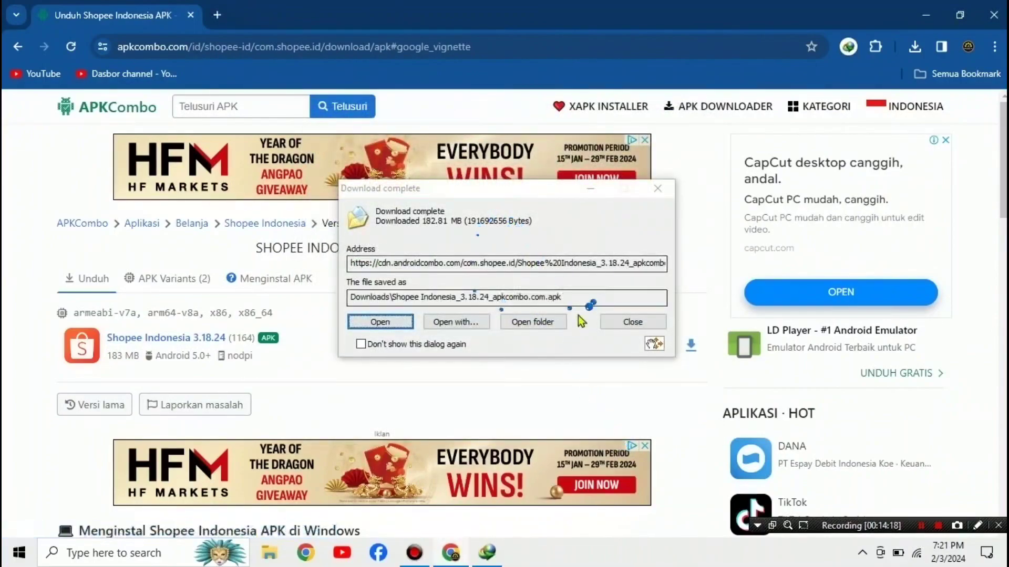
left_click(658, 188)
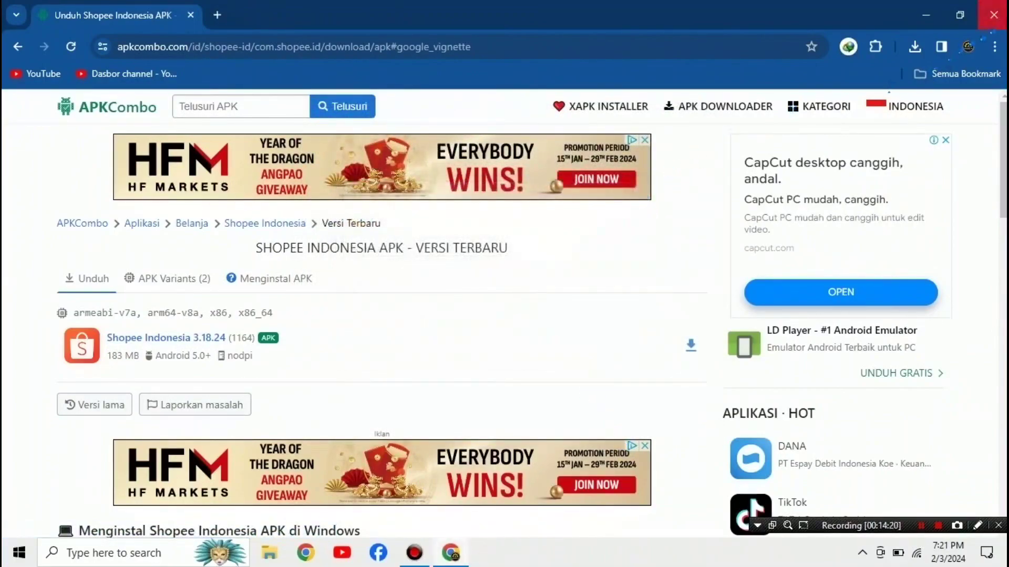
Step: Close Chrome, select the Shopee Indonesia APK in Downloads, and scroll Start to the W apps
left_click(993, 15)
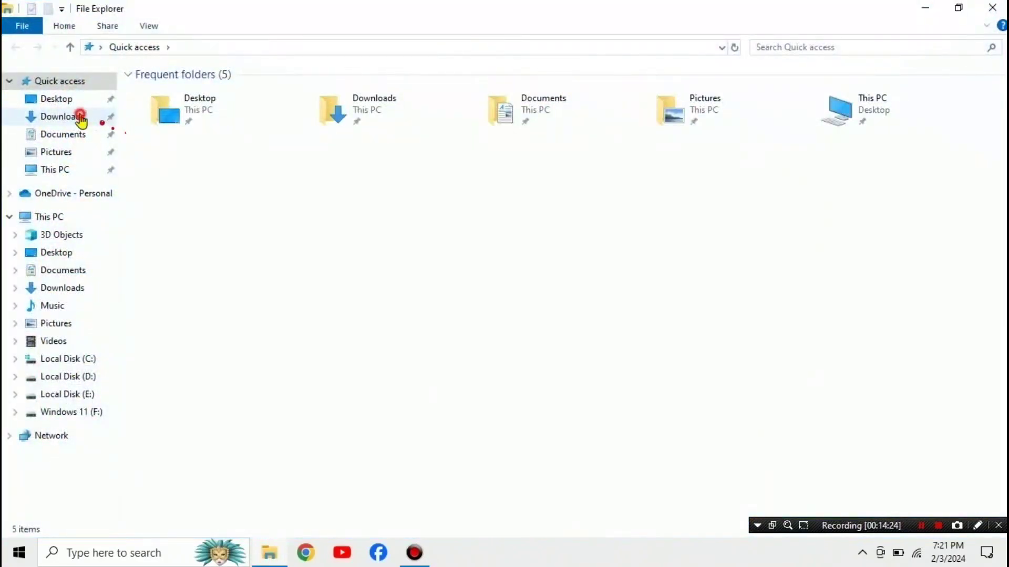
left_click(80, 117)
left_click(225, 93)
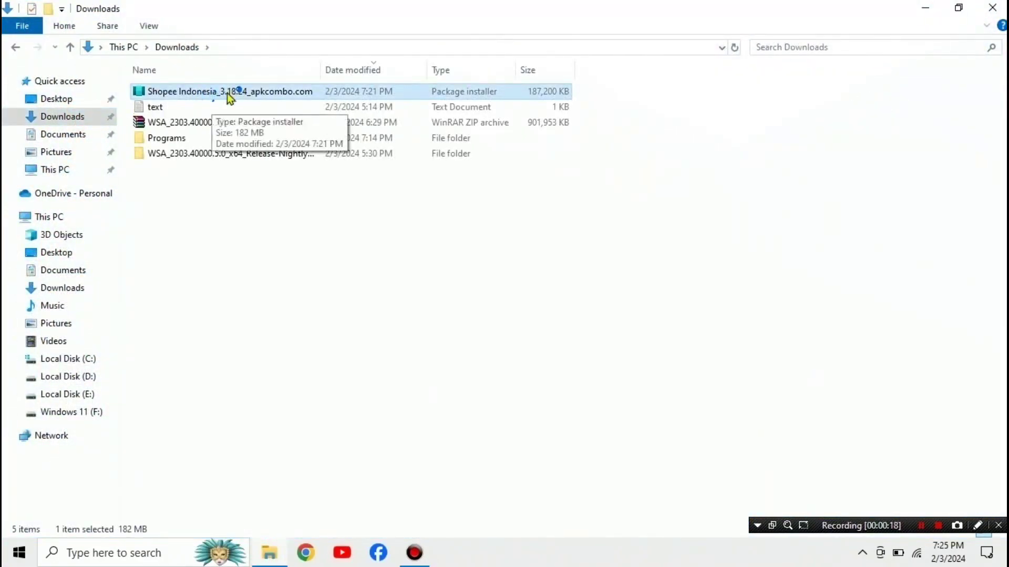
left_click(16, 562)
scroll(87, 357, "down", 15)
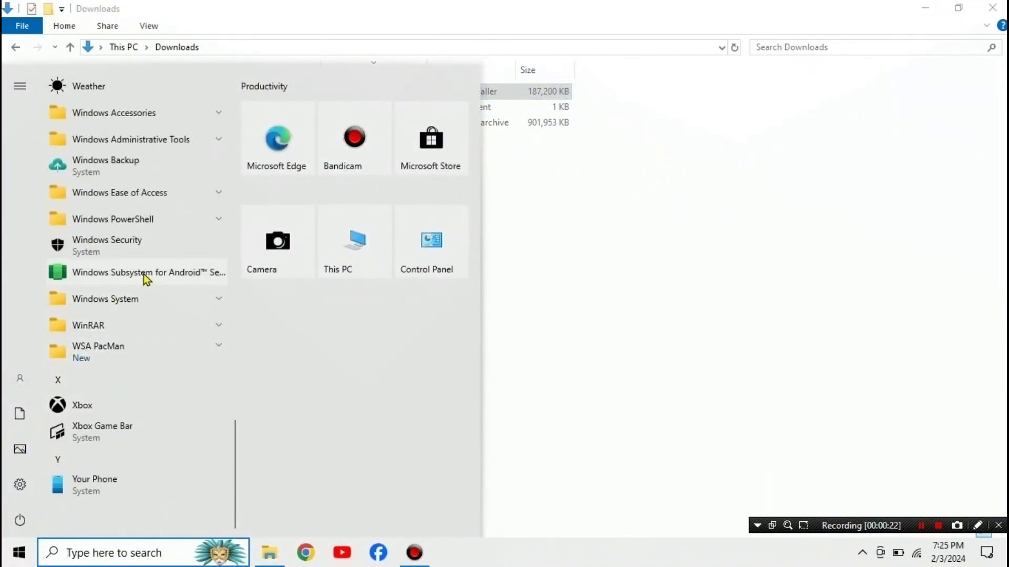
Step: Launch Windows Subsystem for Android Settings and set Subsystem resources to Partially running
left_click(140, 273)
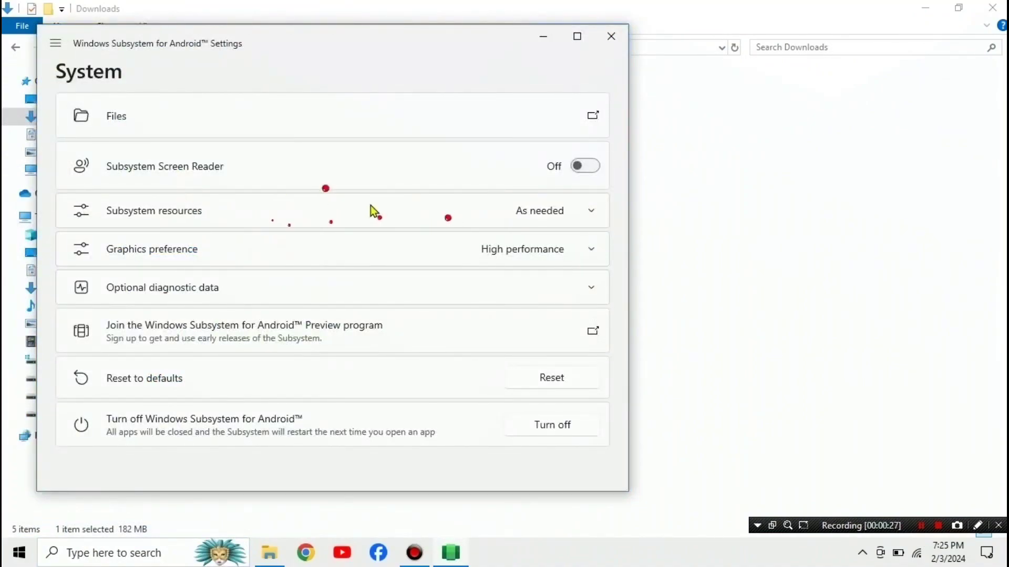
left_click(412, 213)
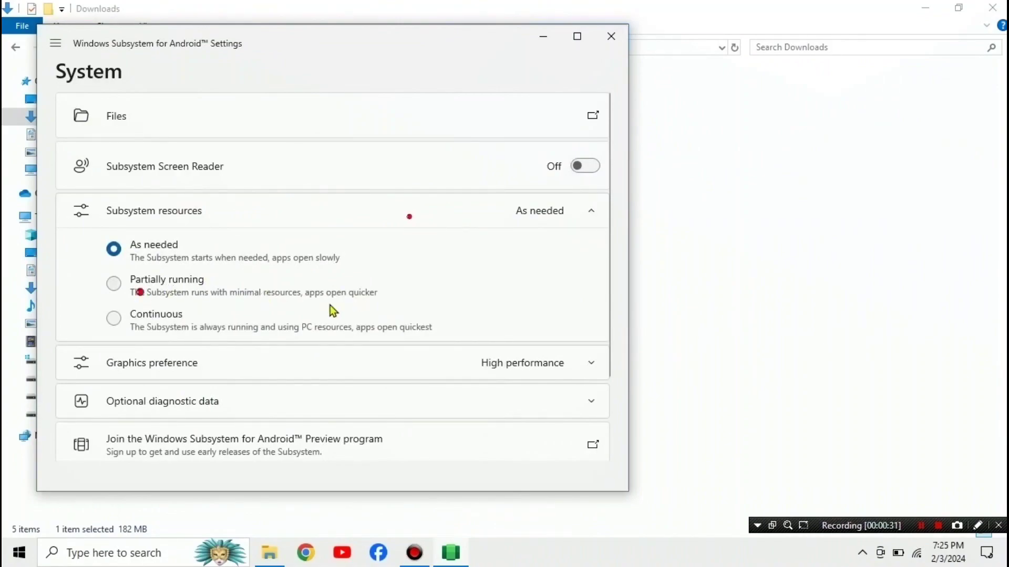
left_click(116, 287)
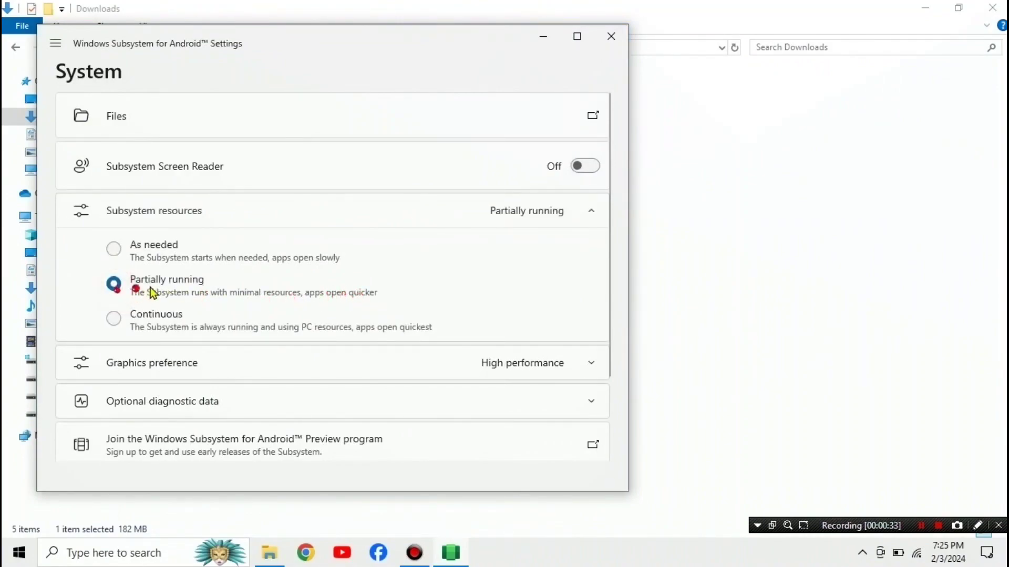
left_click(118, 213)
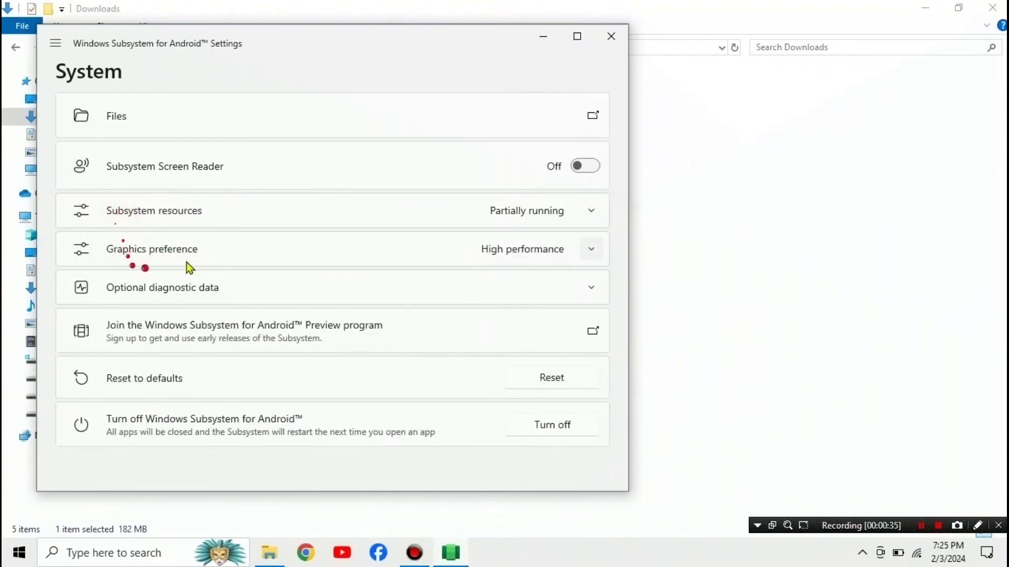
Step: Set the graphics preference to Specific GPU using the NVIDIA GeForce 930MX
left_click(200, 256)
left_click(115, 356)
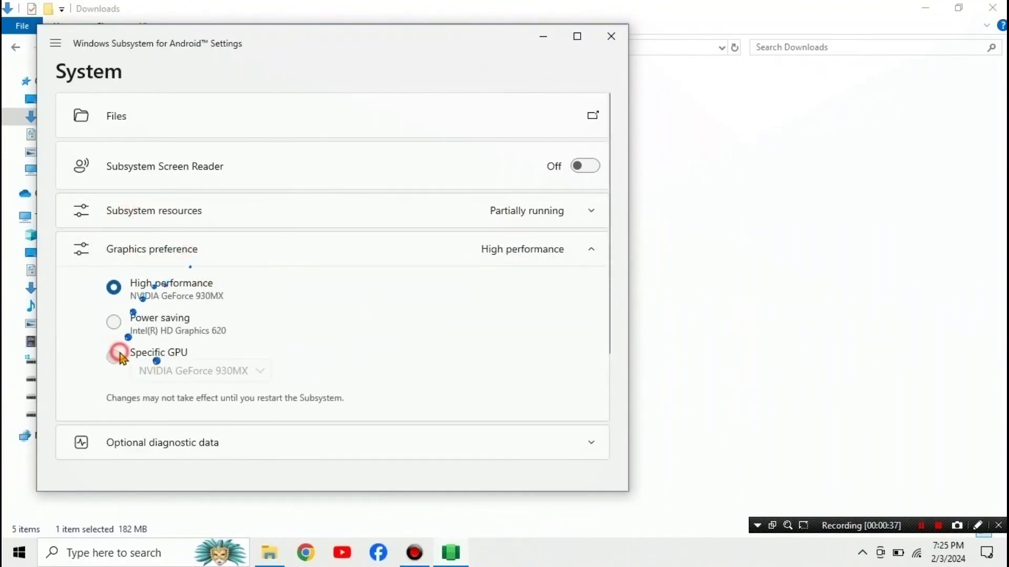
left_click(253, 371)
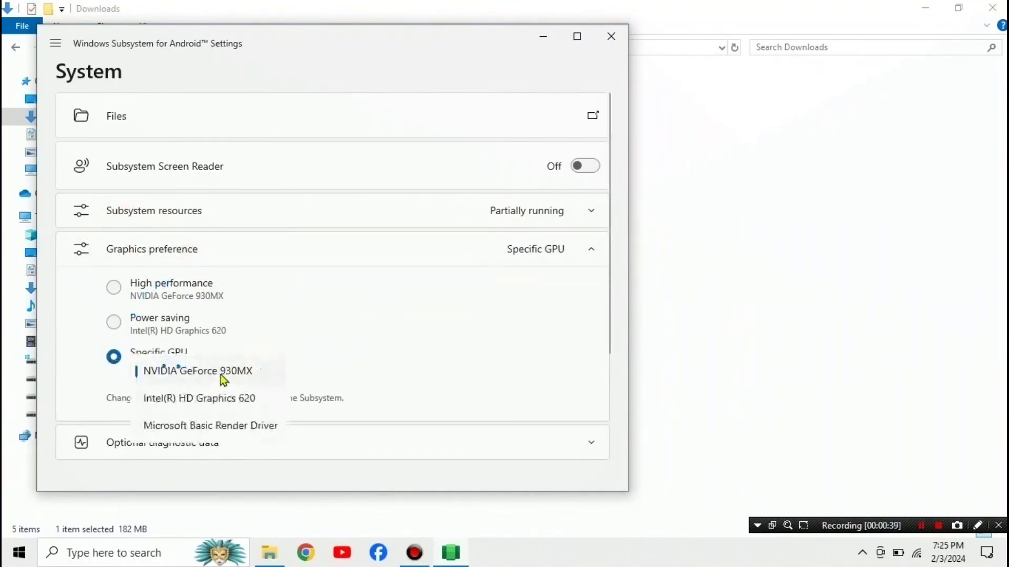
left_click(217, 376)
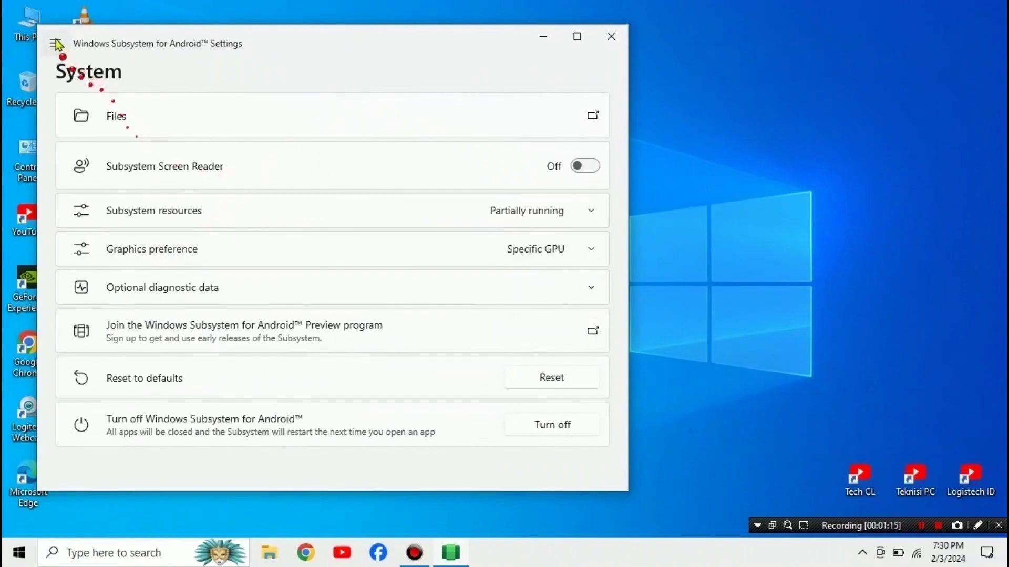
Step: Switch Developer mode On on the Developer page of the Subsystem settings
left_click(56, 43)
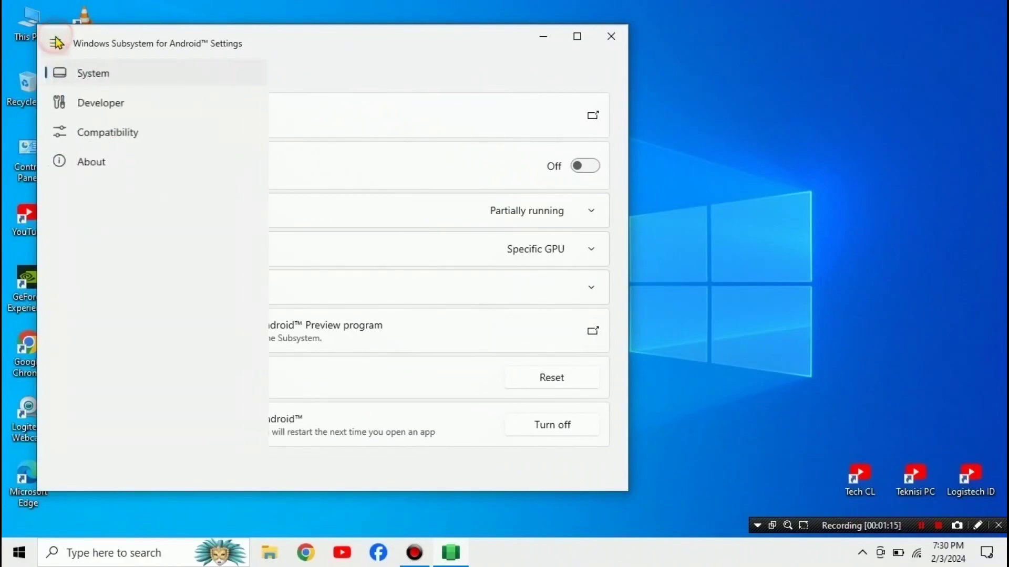
left_click(115, 104)
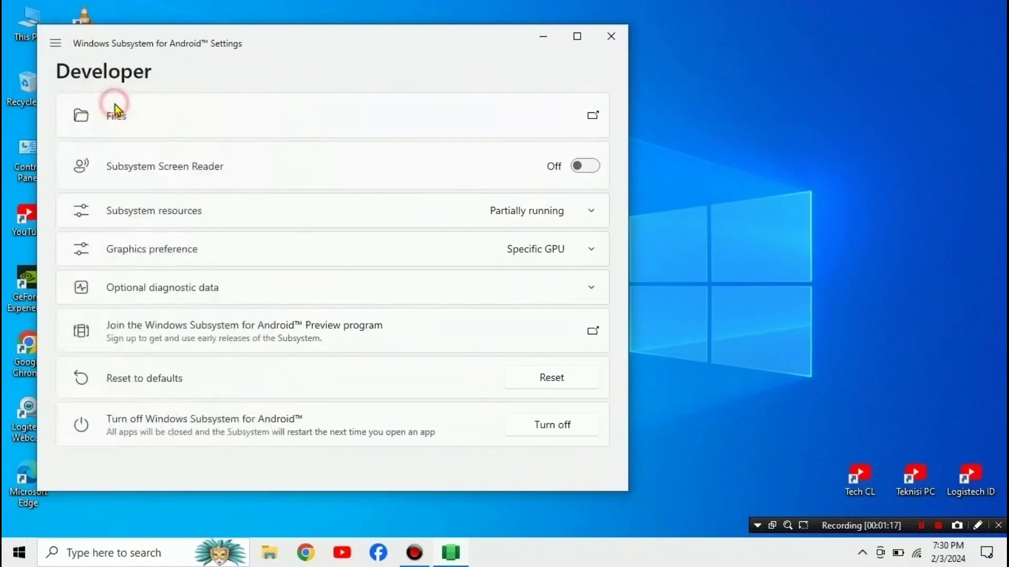
left_click(541, 126)
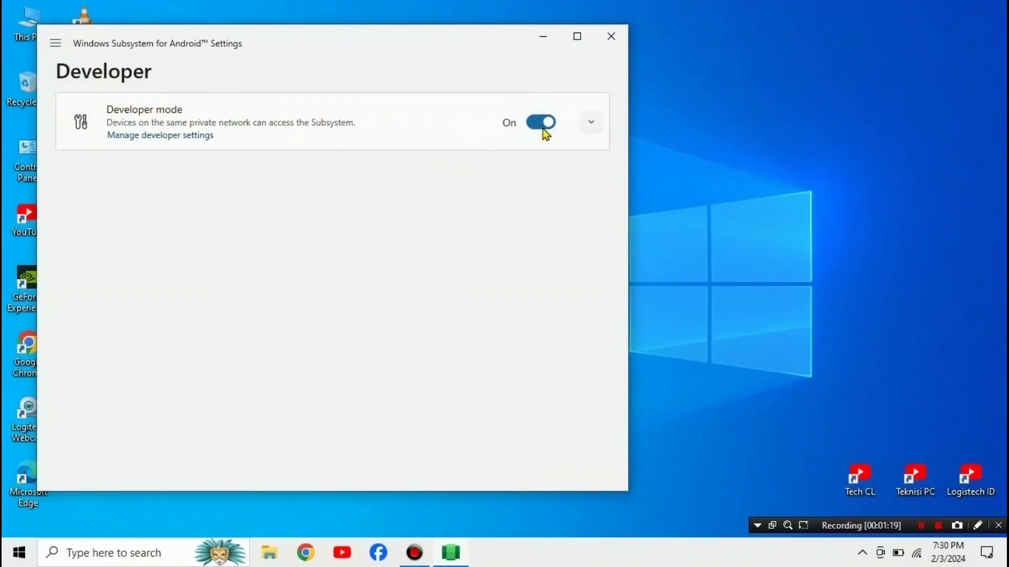
Step: Open Manage developer settings and allow the subsystem through the Windows firewall
left_click(164, 139)
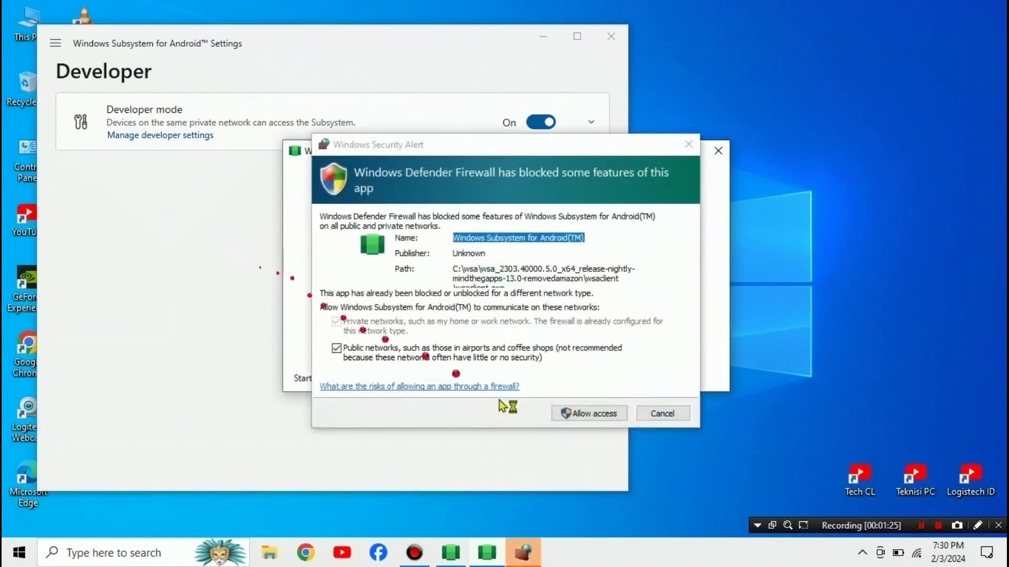
left_click(592, 415)
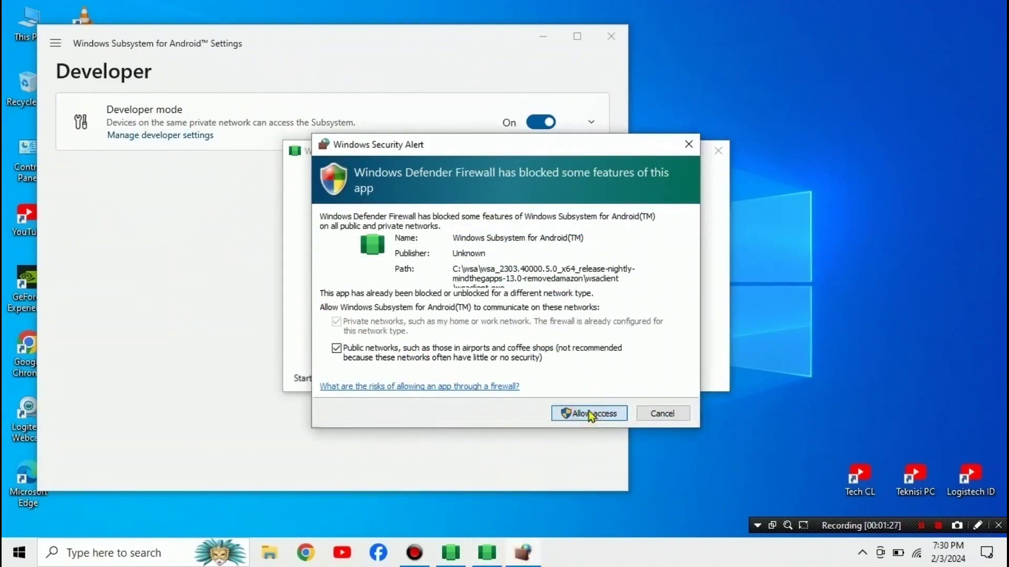
left_click(571, 414)
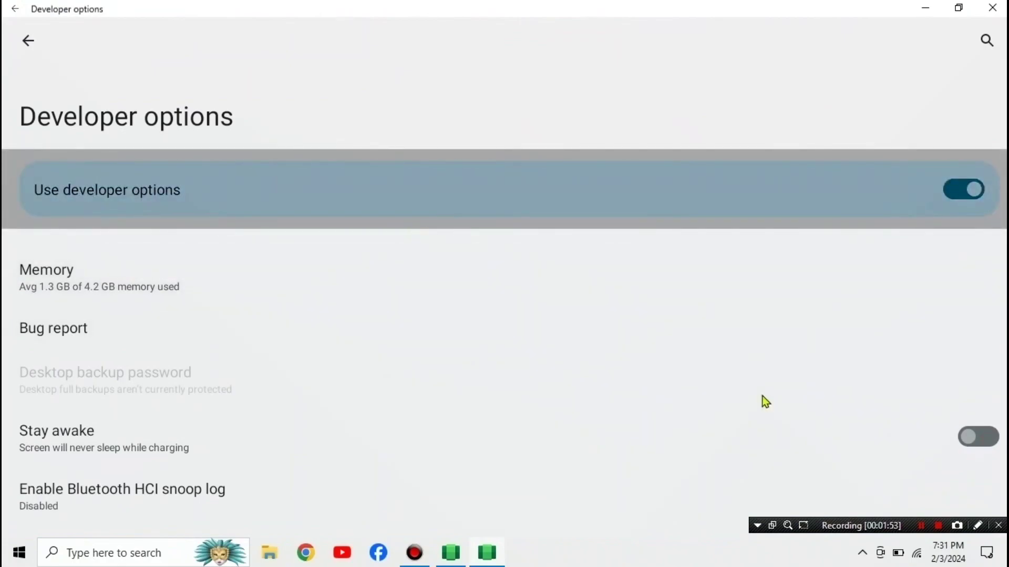
Step: Make sure USB debugging is switched on in Android's Developer options
scroll(760, 393, "down", 15)
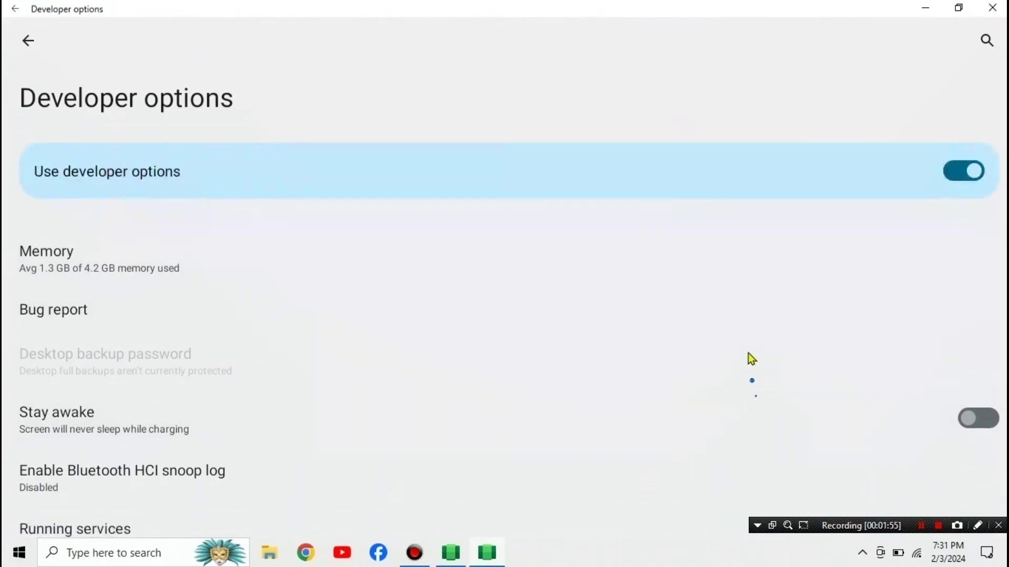
scroll(692, 368, "up", 12)
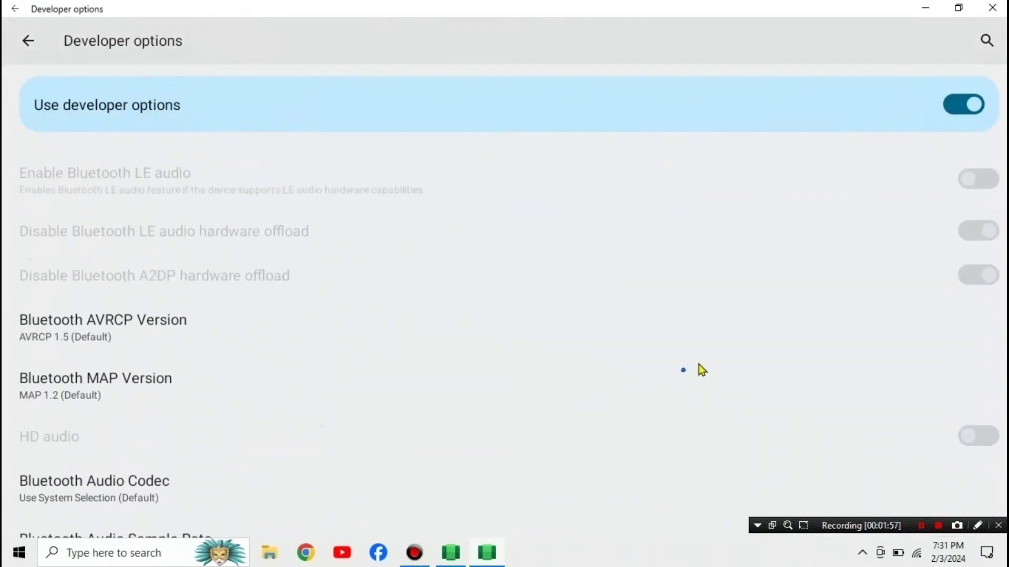
scroll(730, 316, "up", 12)
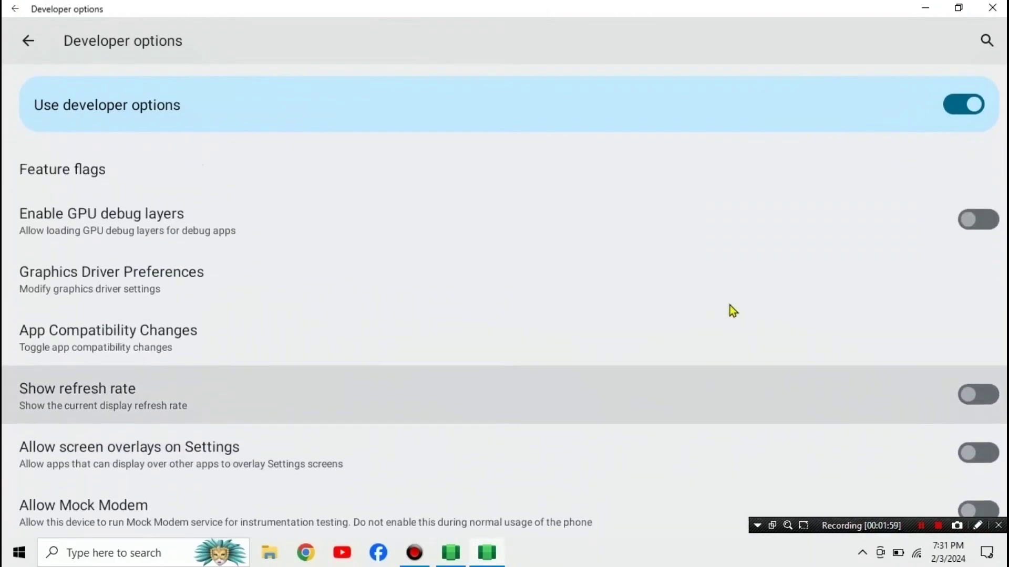
scroll(732, 310, "up", 10)
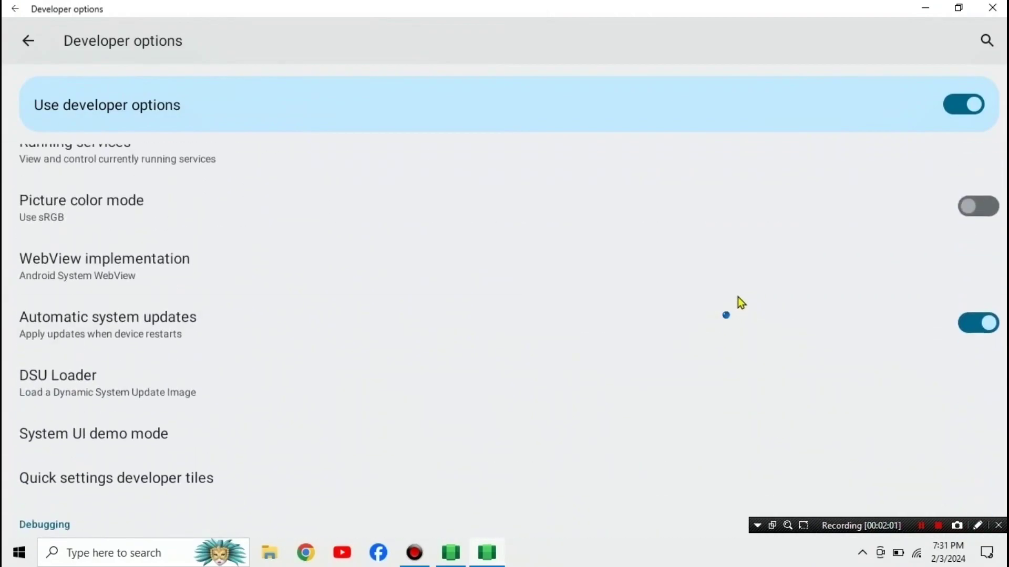
scroll(740, 303, "down", 7)
scroll(742, 303, "up", 3)
scroll(739, 298, "down", 7)
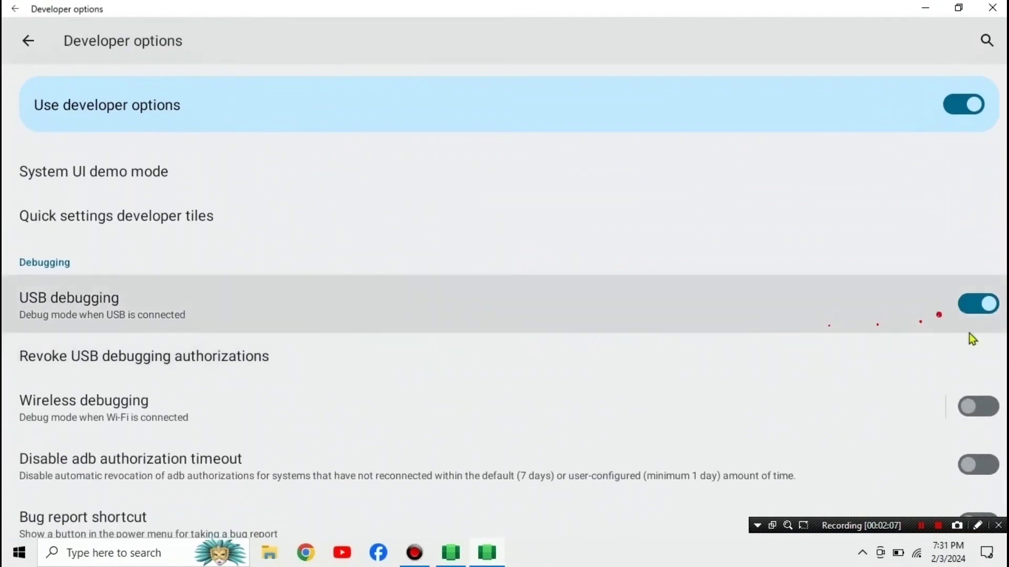
left_click(982, 315)
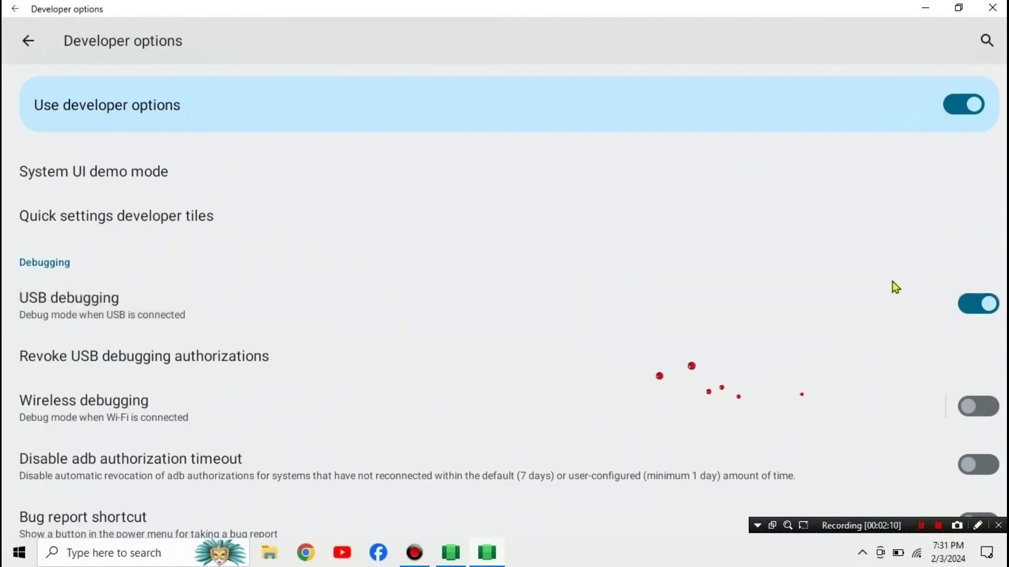
Step: Close Android's Developer options and return to the Subsystem settings window
scroll(714, 385, "down", 3)
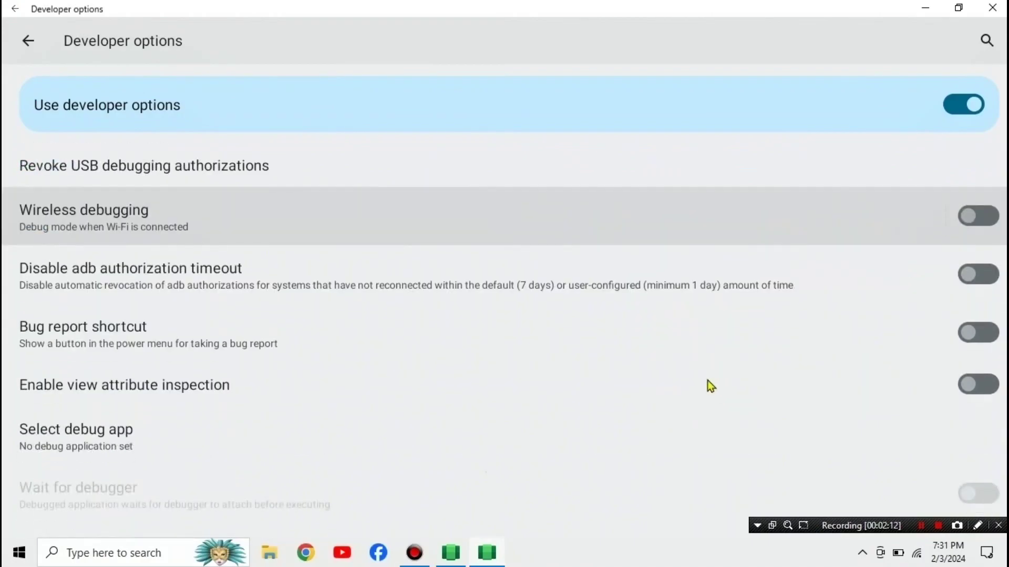
scroll(706, 382, "down", 8)
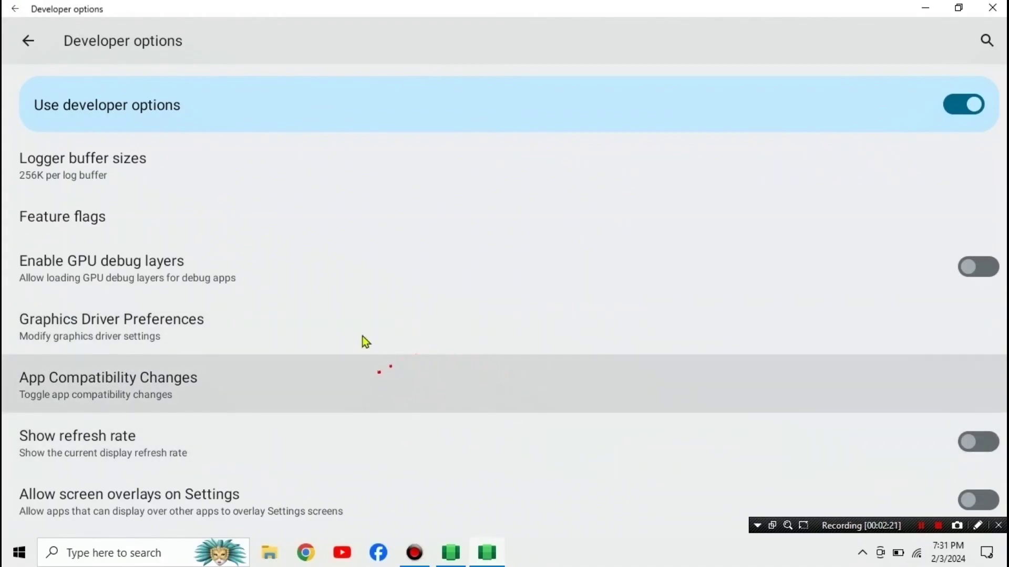
left_click(28, 40)
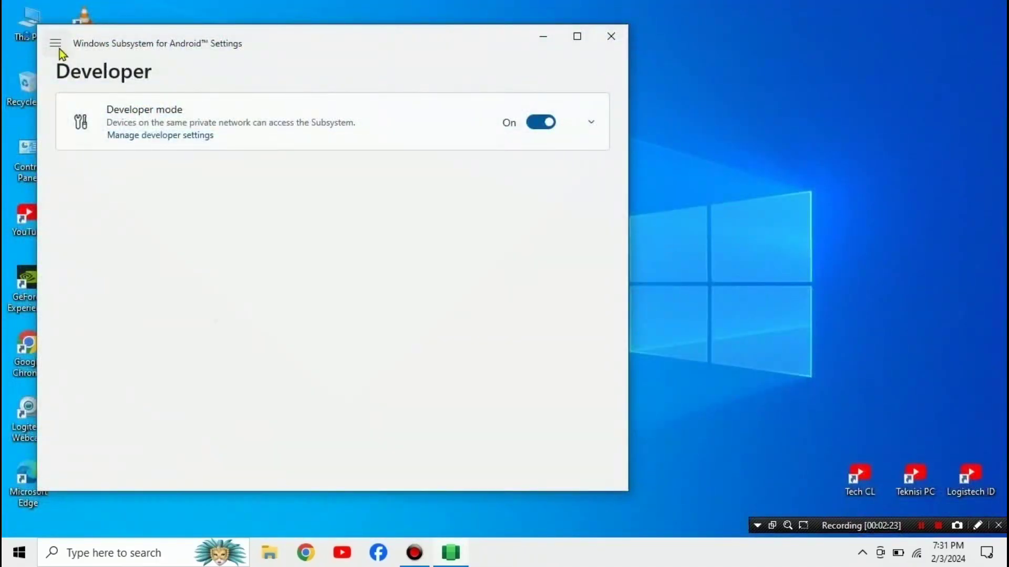
Step: Under Developer mode, switch the single-machine UI automation option On and close the settings
left_click(595, 123)
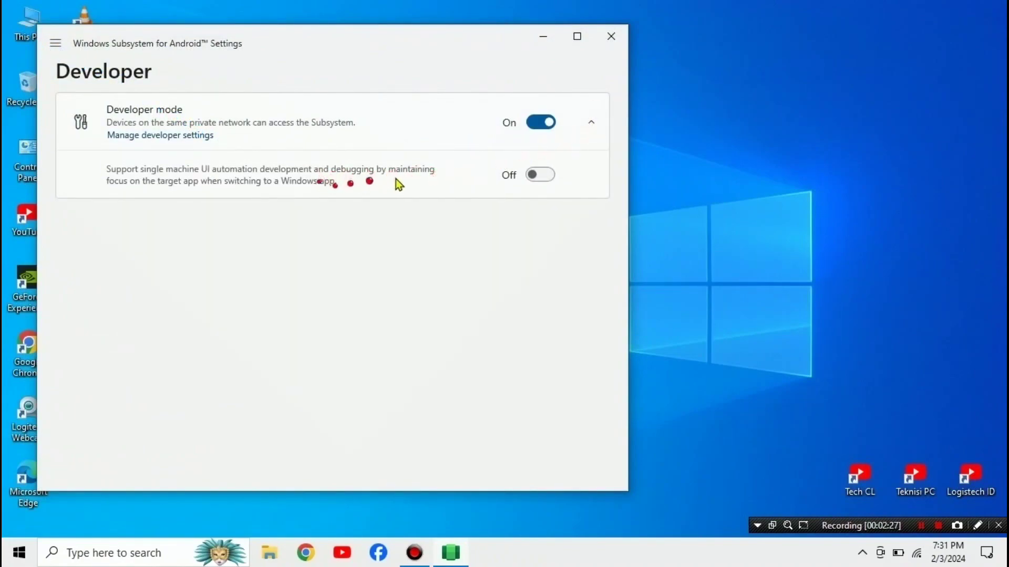
left_click(542, 179)
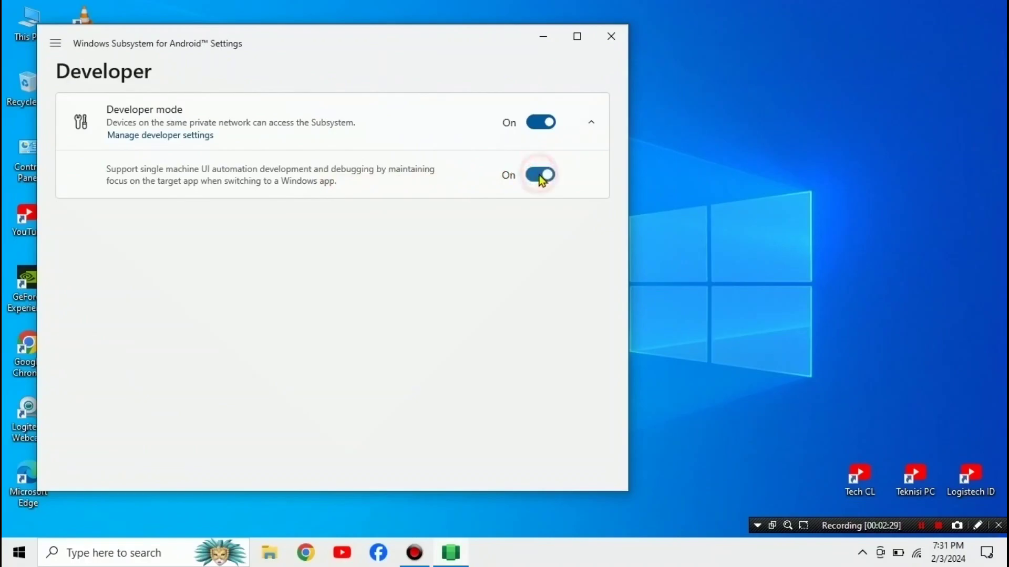
left_click(601, 43)
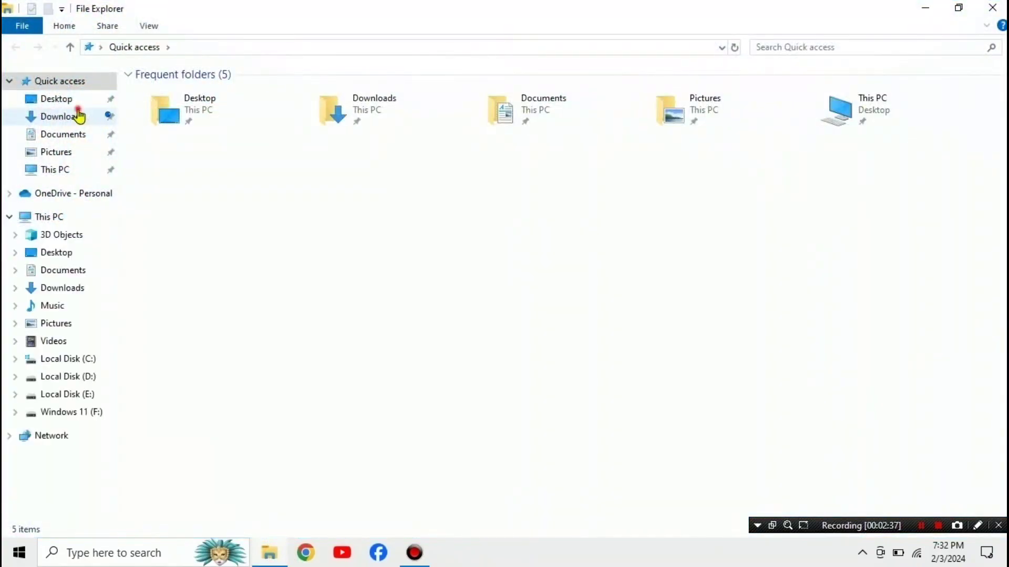
Step: Open Shopee Indonesia_3.18.24_apkcombo.com from Downloads in WSA PacMan, allowing ADB debugging
left_click(79, 114)
left_click(225, 92)
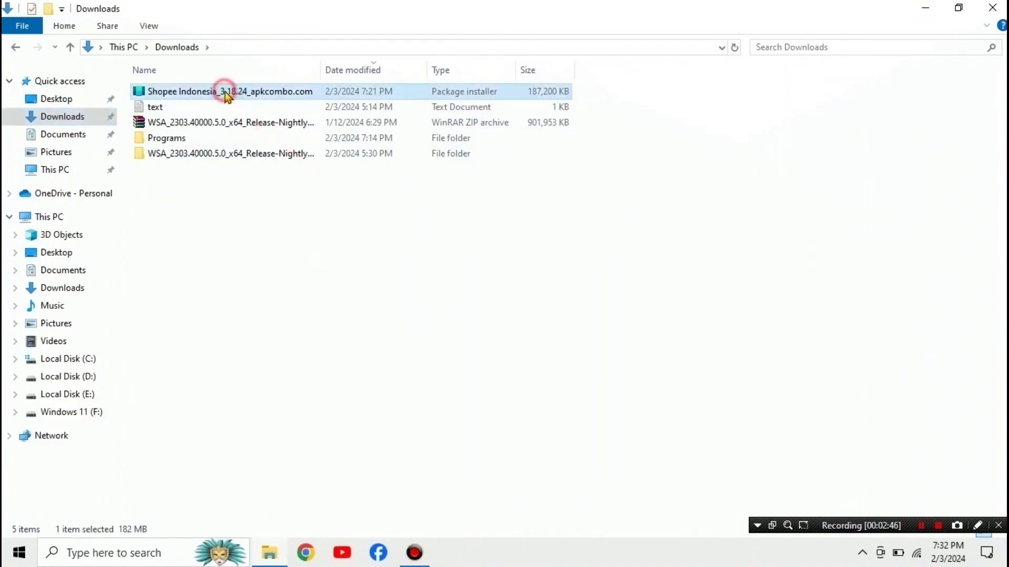
double_click(228, 91)
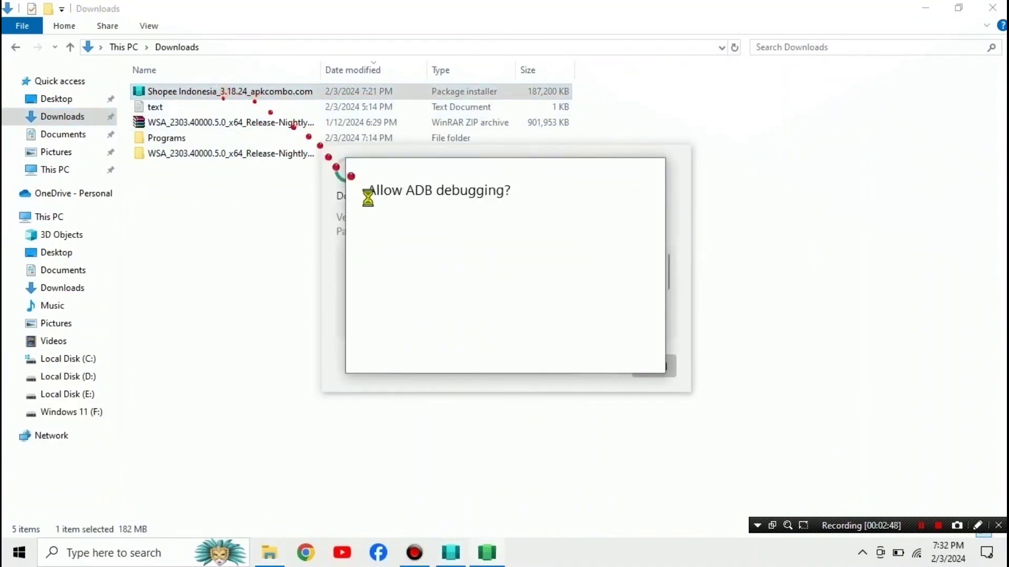
left_click(578, 356)
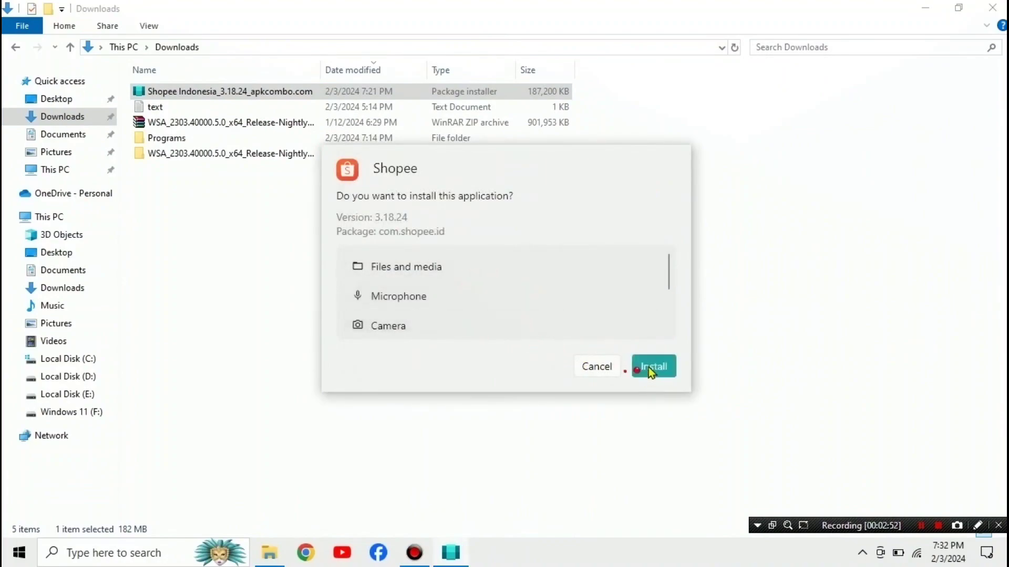
Step: Install Shopee 3.18.24 and dismiss the installation timeout notice
left_click(649, 367)
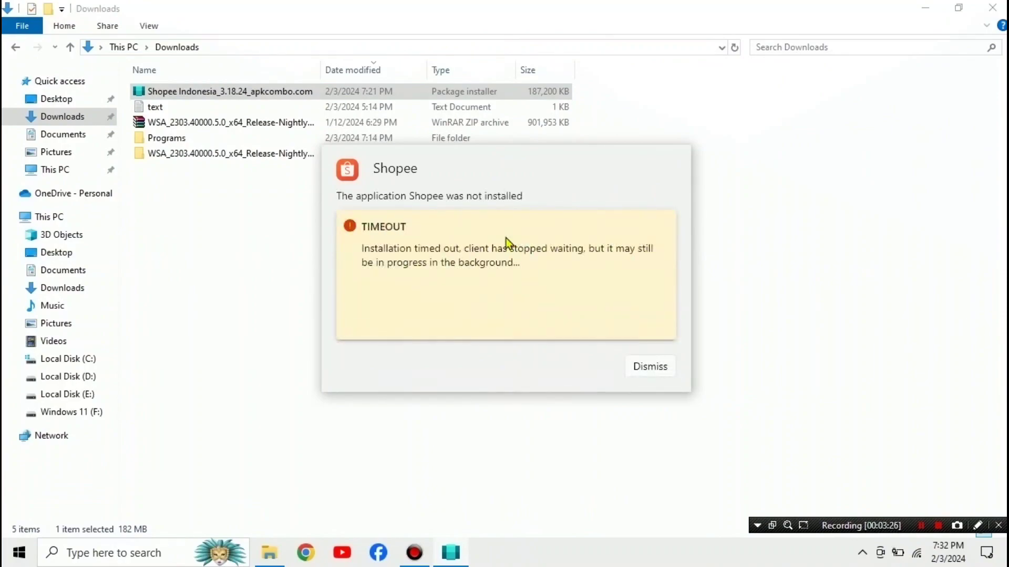
left_click(649, 368)
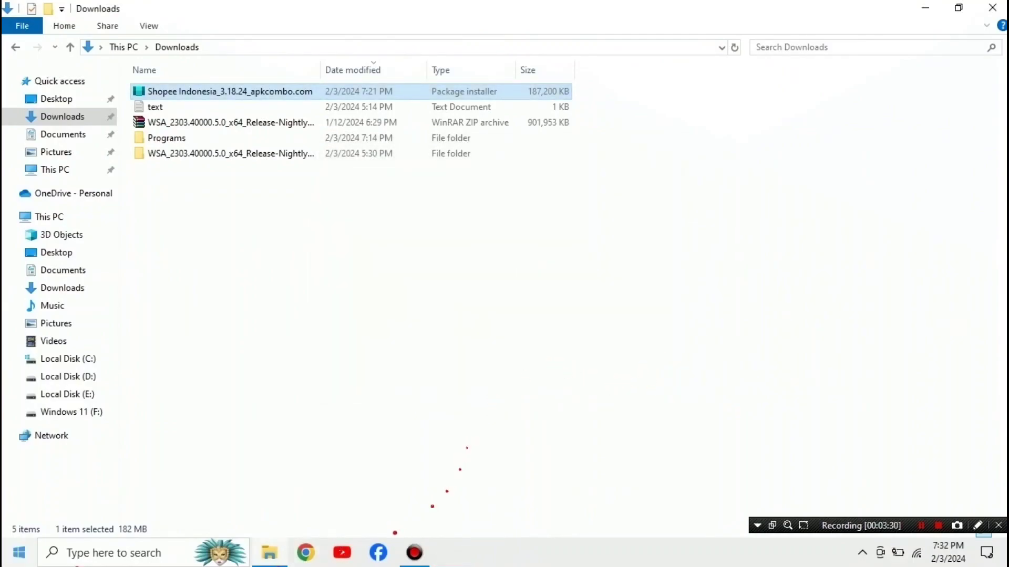
left_click(19, 551)
Step: Launch Shopee, get past the MULAI welcome screen and dismiss the Shopee Live banner
scroll(87, 384, "down", 10)
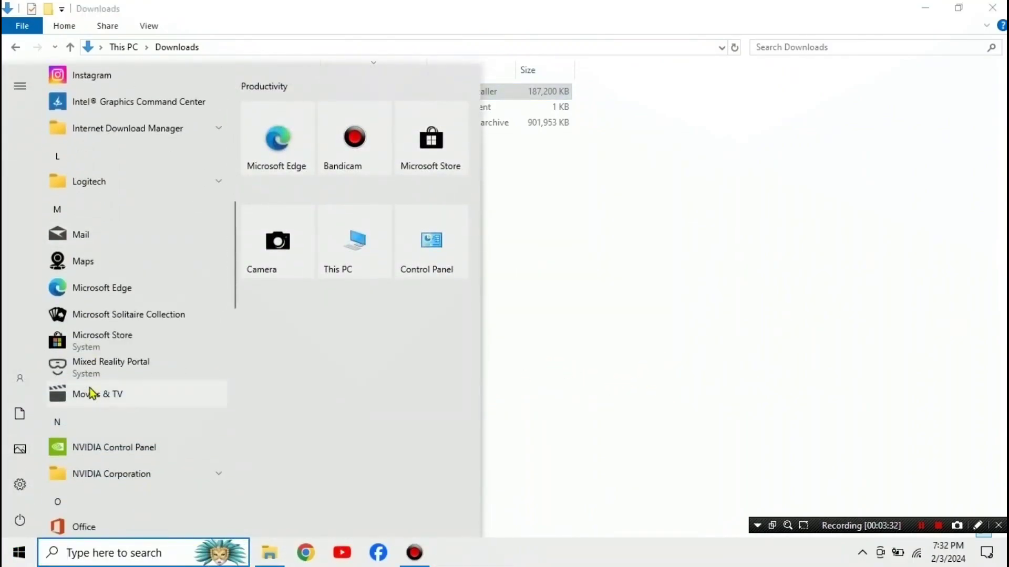
scroll(90, 388, "down", 3)
scroll(90, 392, "down", 3)
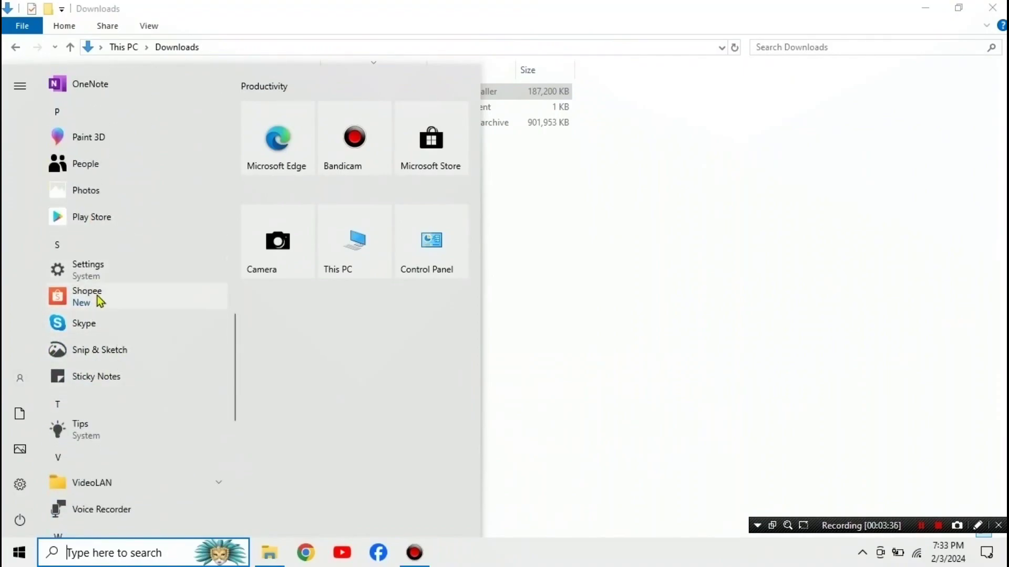
left_click(112, 298)
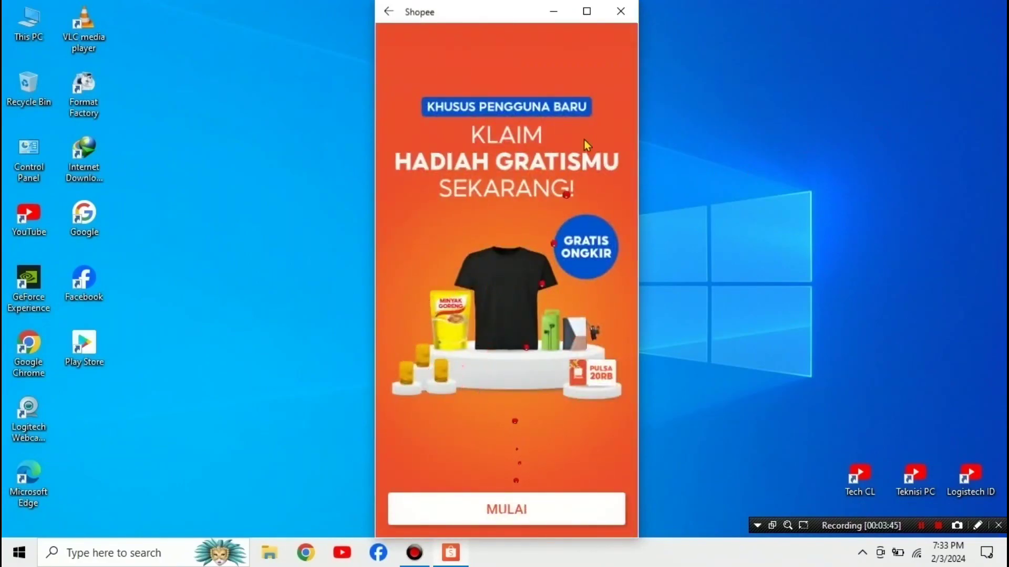
left_click(486, 508)
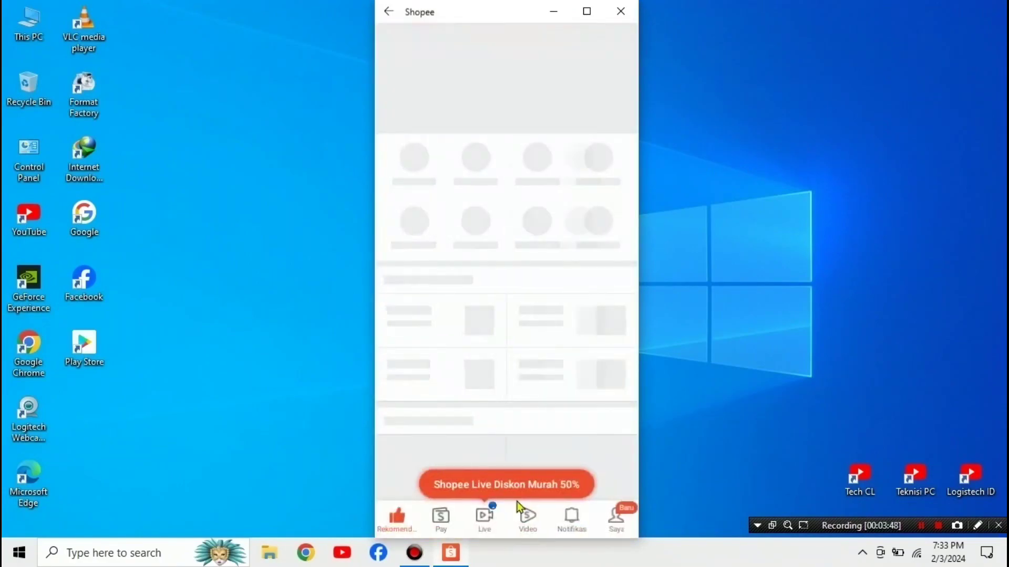
left_click(546, 484)
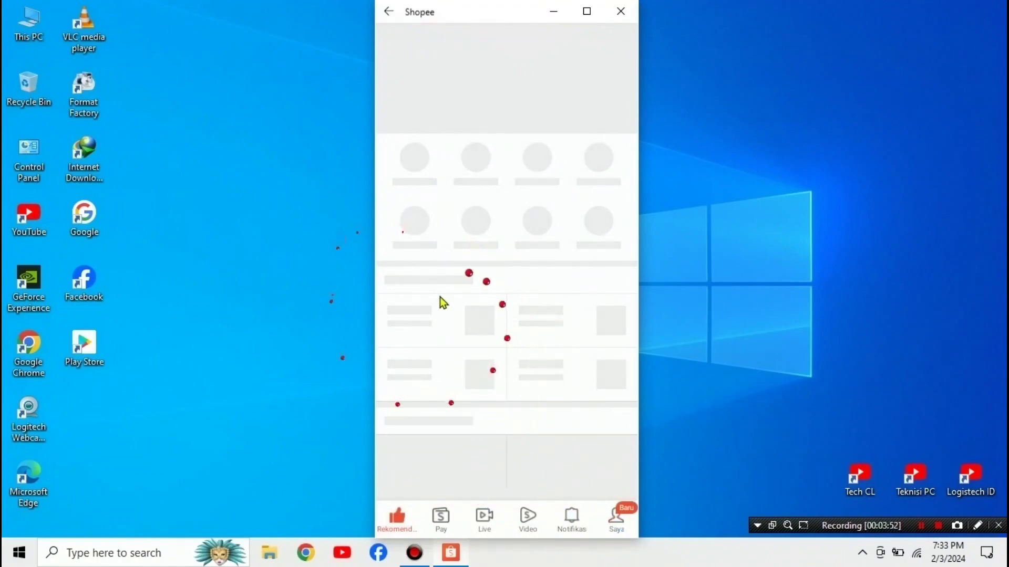
Step: Reach the Log In page from the Saya tab, then close Shopee
left_click(619, 522)
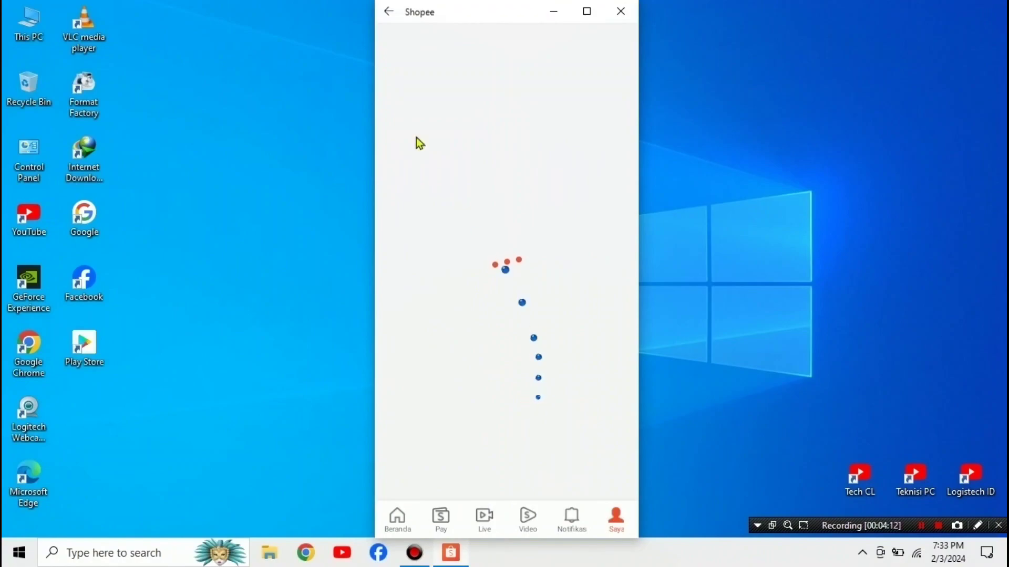
right_click(749, 199)
left_click(783, 240)
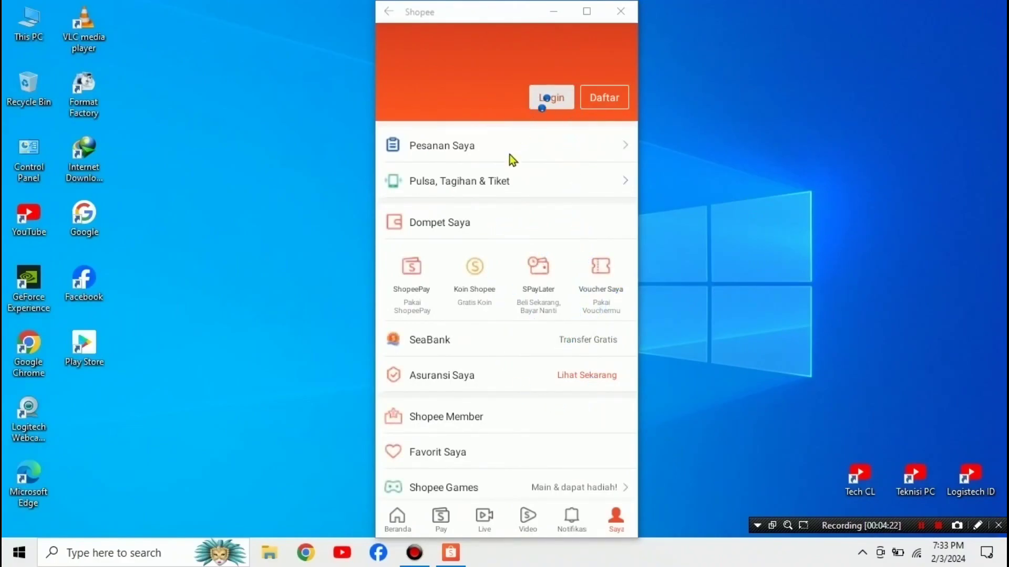
left_click(558, 100)
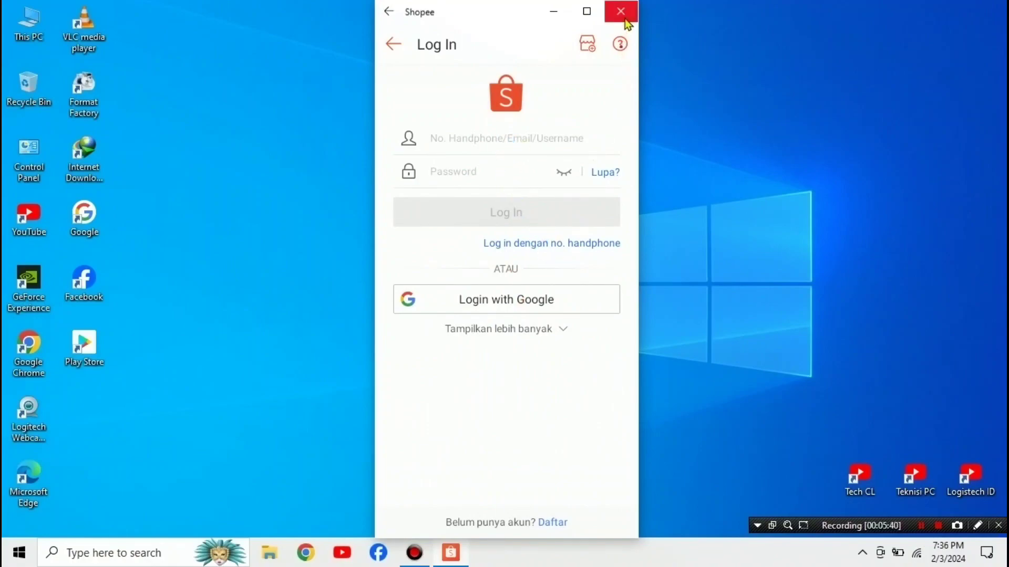
left_click(626, 21)
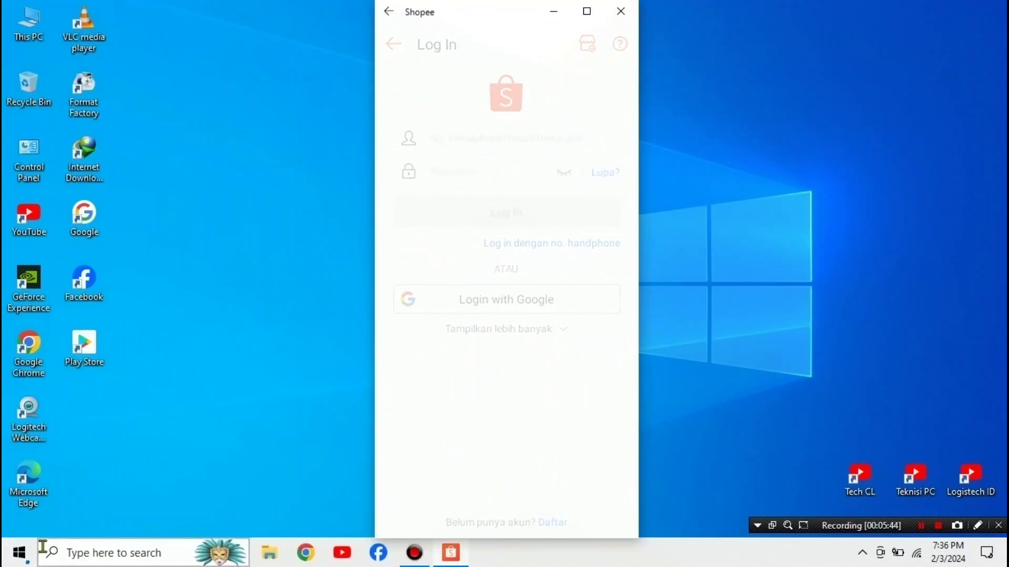
Step: Open the file location of the Shopee entry in the Start menu
left_click(19, 552)
scroll(107, 336, "down", 10)
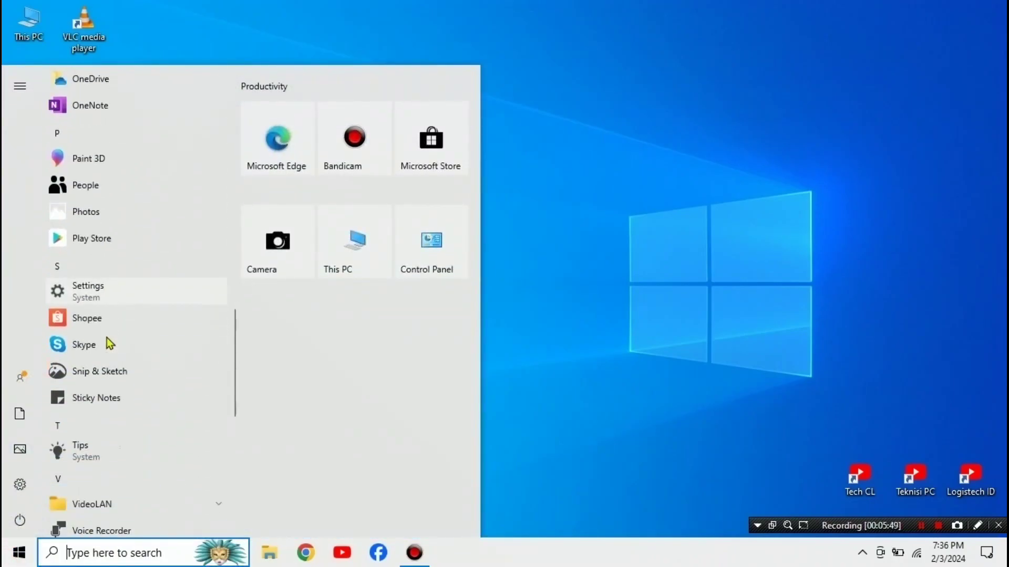
scroll(106, 337, "down", 1)
right_click(111, 304)
mouse_move(273, 351)
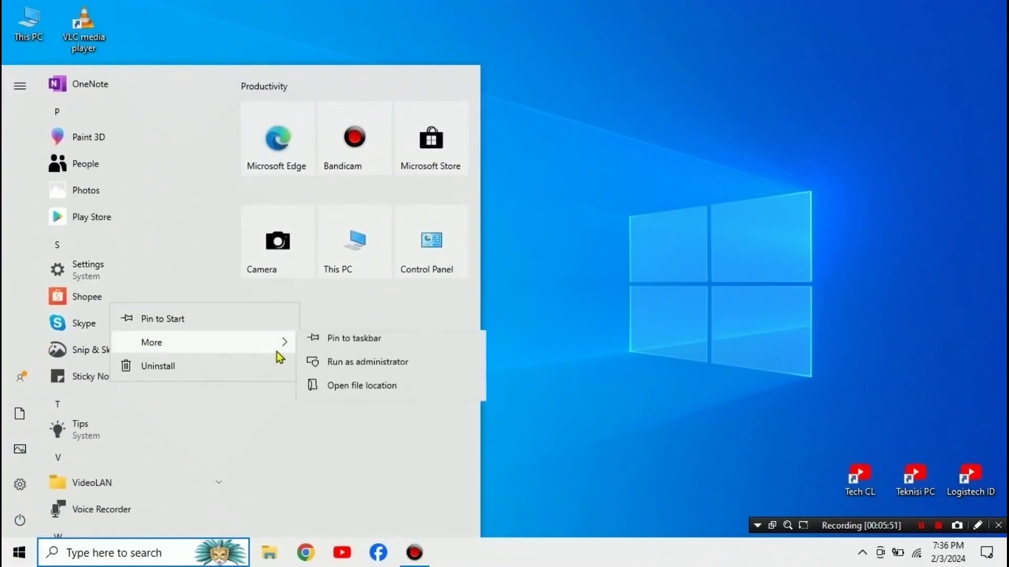
left_click(346, 393)
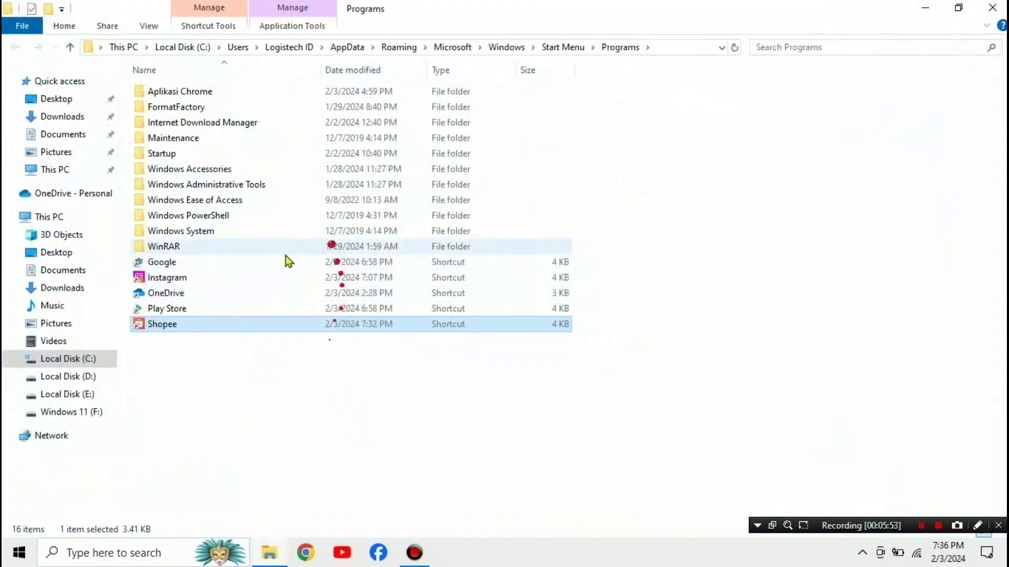
Step: Send the Shopee shortcut to Desktop (create shortcut)
right_click(225, 326)
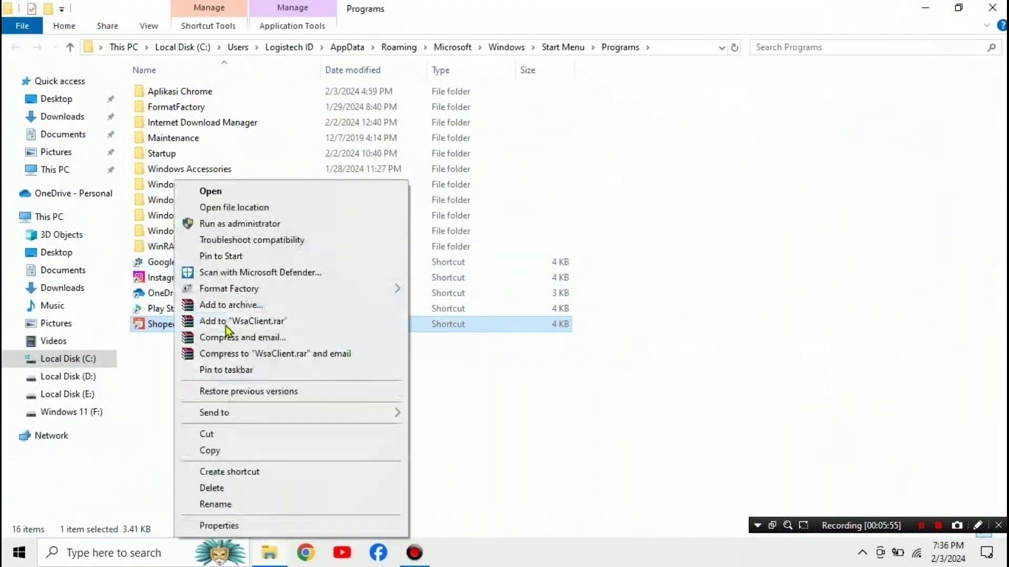
mouse_move(383, 417)
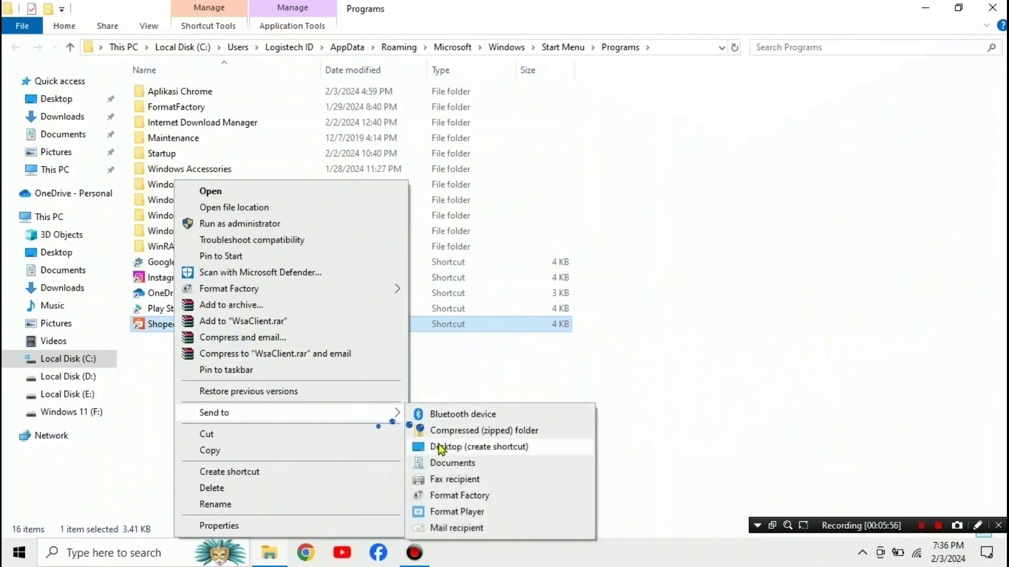
left_click(441, 446)
left_click(993, 7)
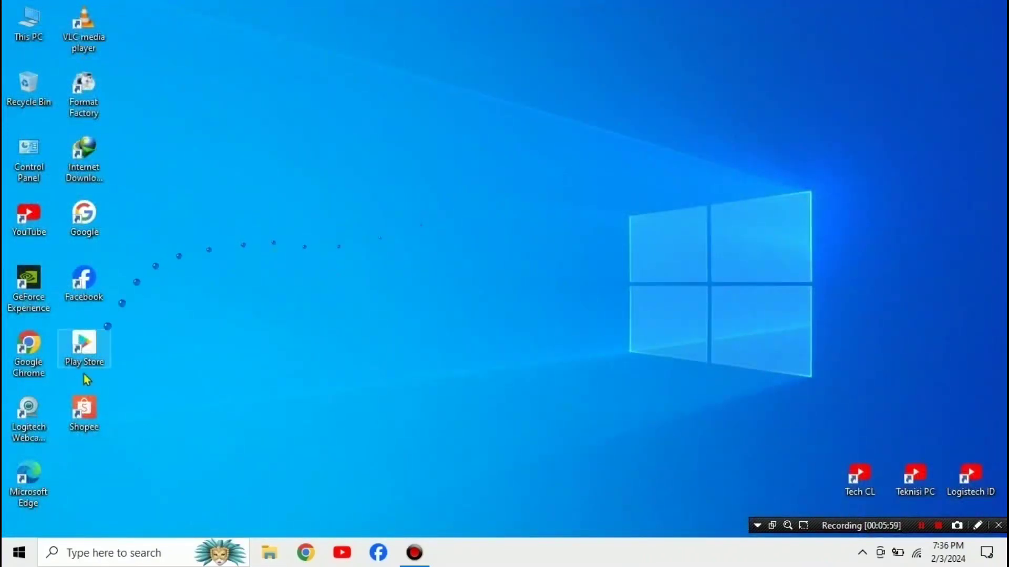
right_click(509, 138)
left_click(530, 177)
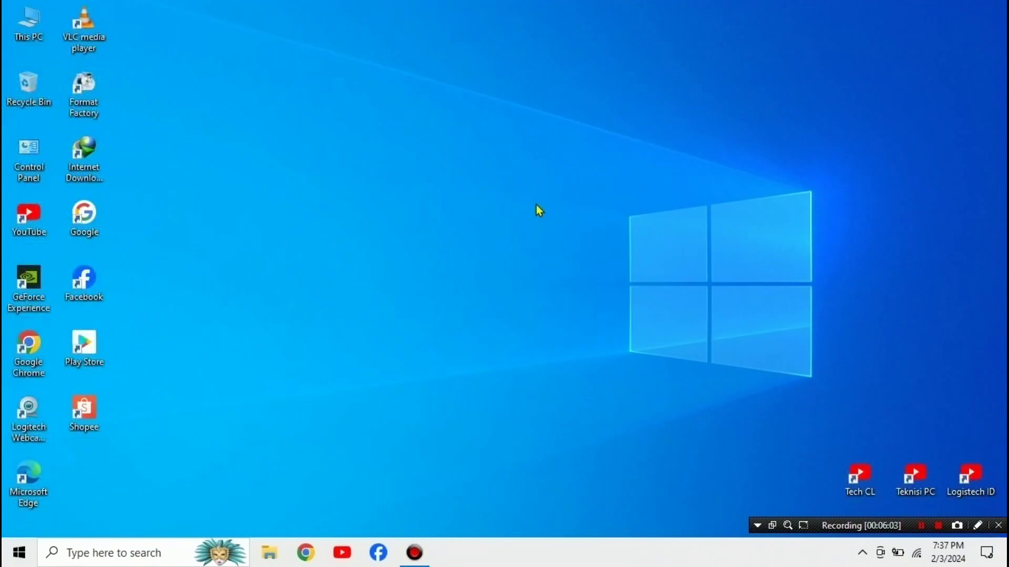